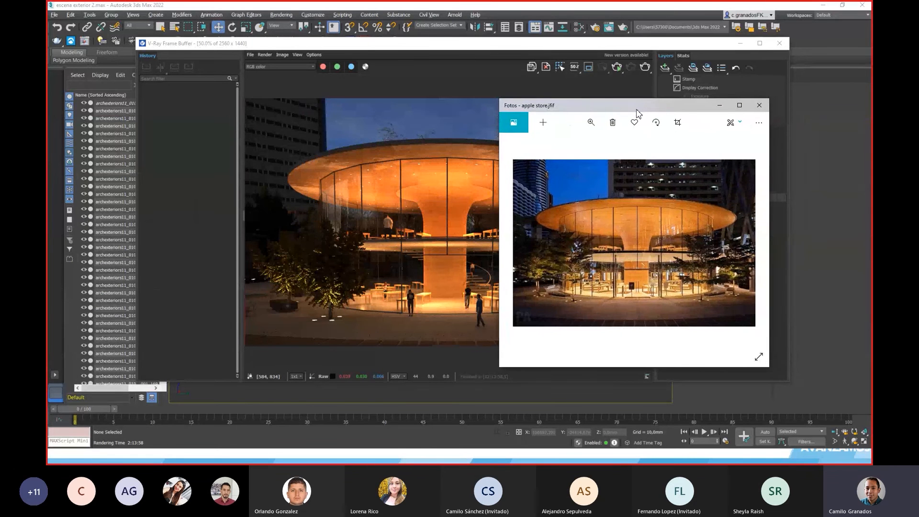
- Compare the apple store reference photo with the night render in the V-Ray Frame Buffer and with the camera view of the scene
{"action": "double_click", "coordinate": [637, 113]}
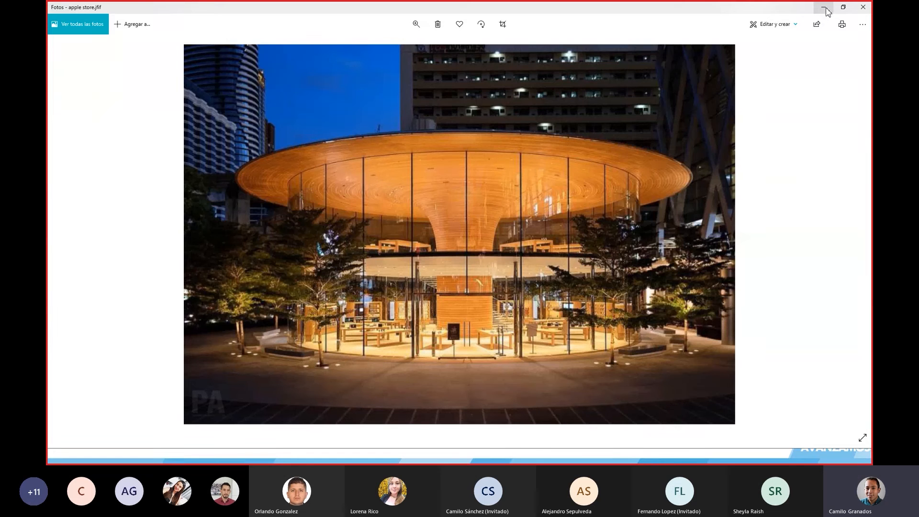
{"action": "left_click", "coordinate": [826, 8]}
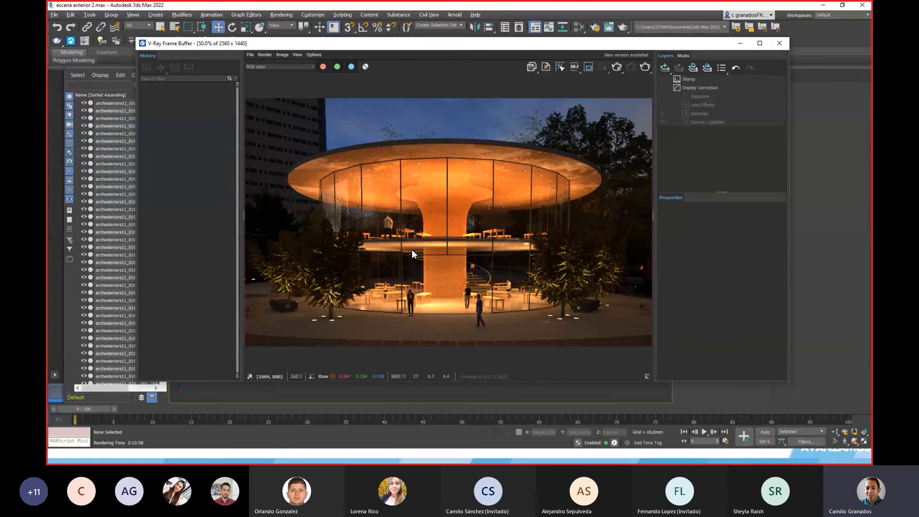
{"action": "left_click_drag", "start_coordinate": [673, 44], "coordinate": [48, 48]}
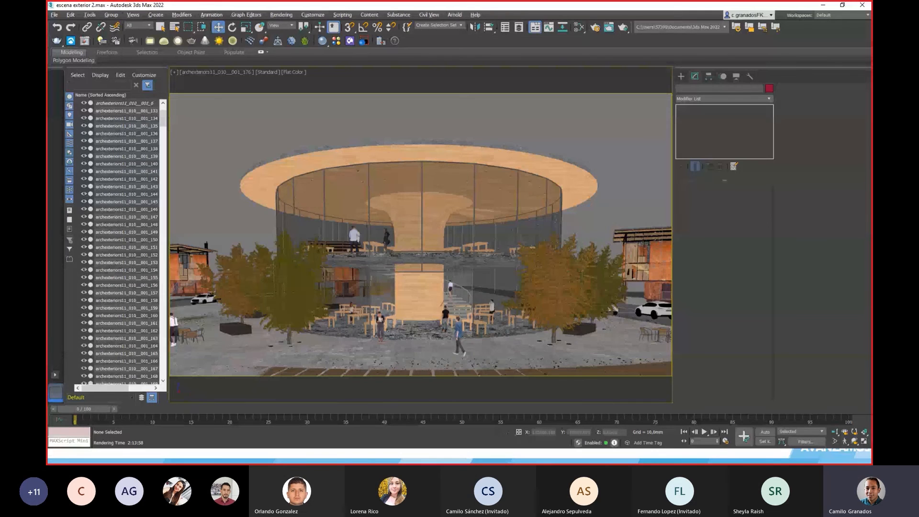
{"action": "left_click", "coordinate": [608, 27]}
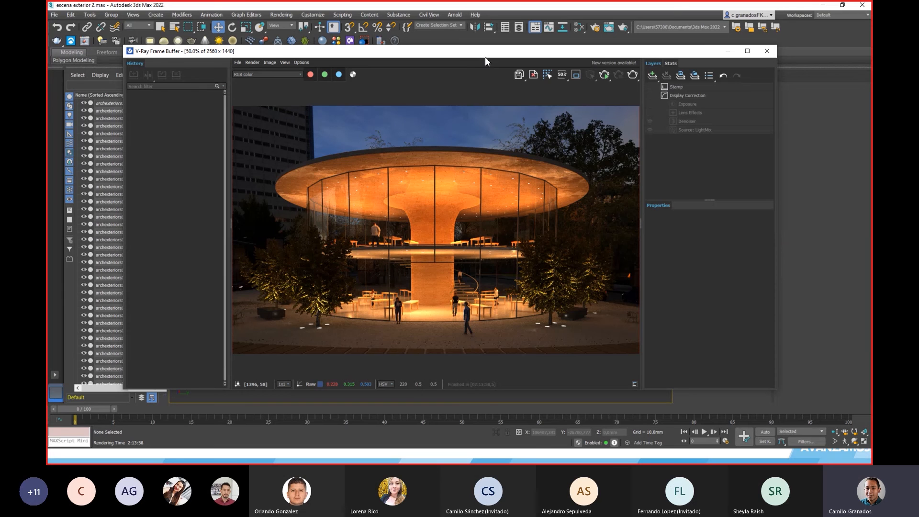
{"action": "left_click_drag", "start_coordinate": [487, 60], "coordinate": [20, 84]}
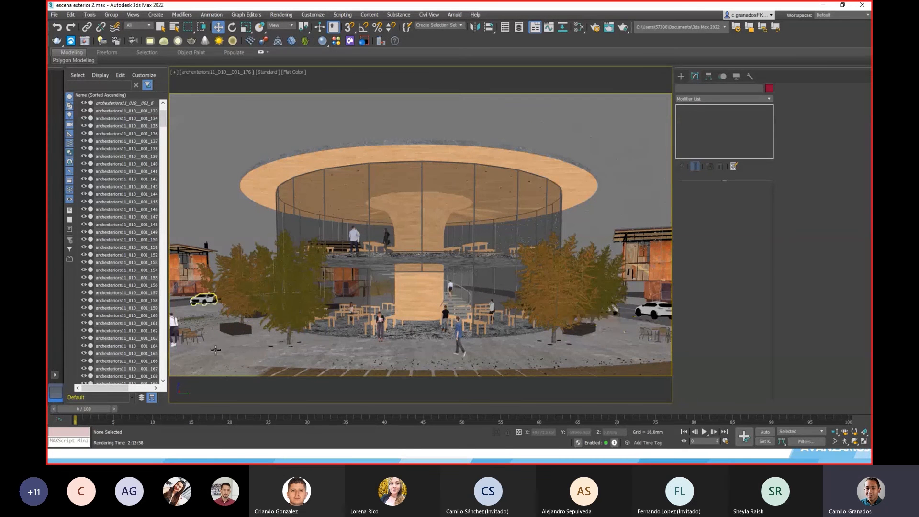
{"action": "left_click", "coordinate": [330, 362]}
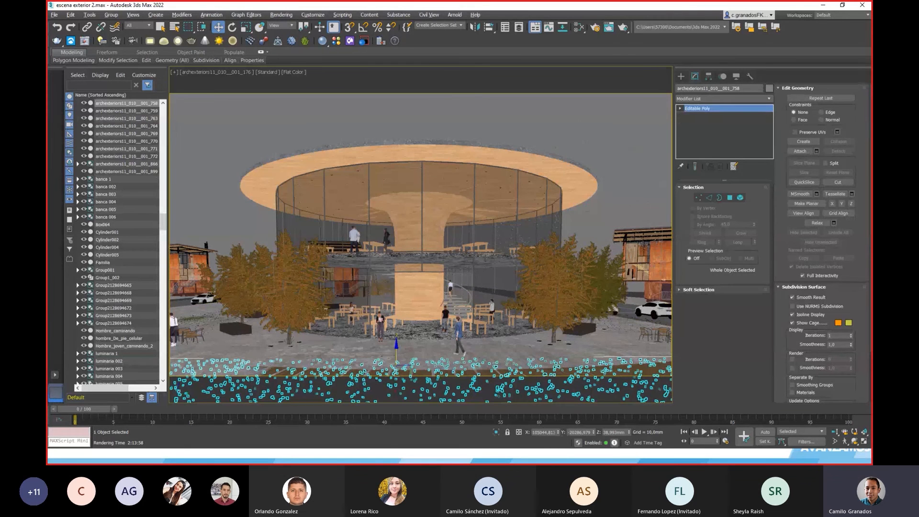
{"action": "left_click_drag", "start_coordinate": [47, 77], "coordinate": [511, 63]}
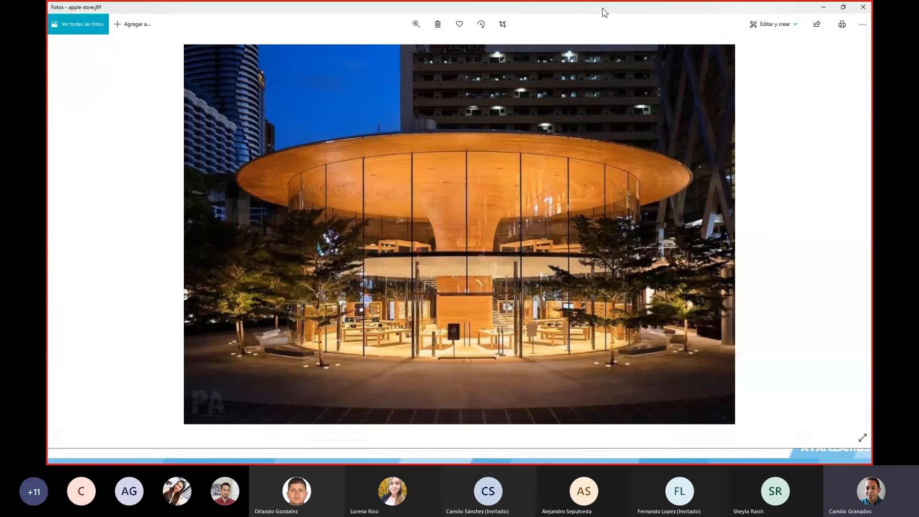
{"action": "left_click", "coordinate": [823, 7]}
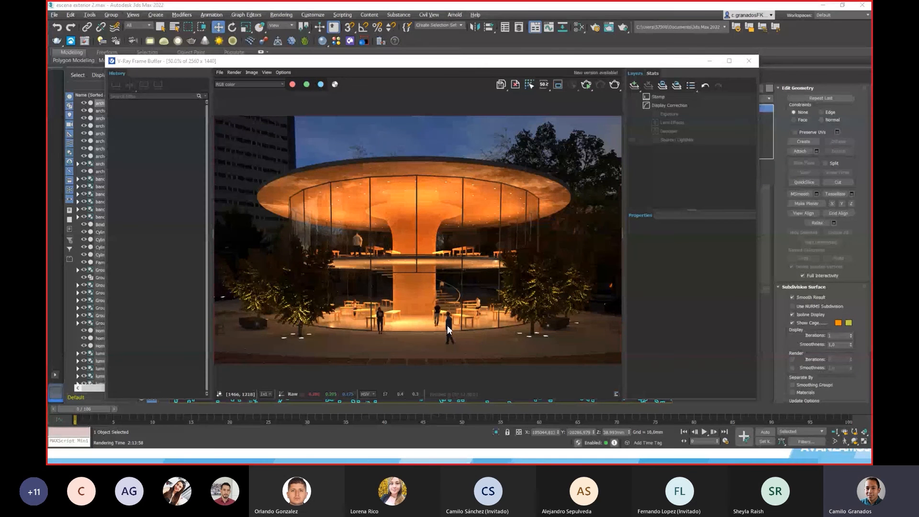
{"action": "left_click_drag", "start_coordinate": [675, 63], "coordinate": [1, 117]}
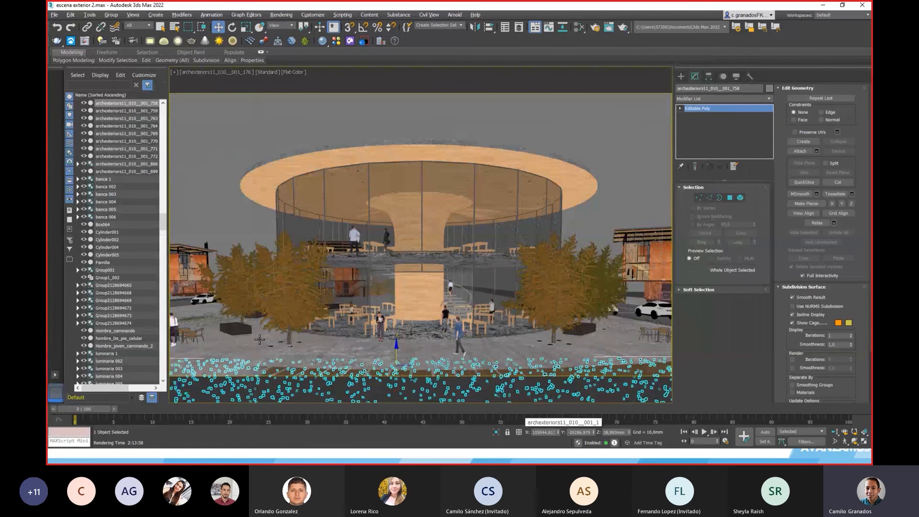
- Switch from the camera view to a maximized perspective view of the whole scene and unfreeze all objects
{"action": "key", "text": "alt+w"}
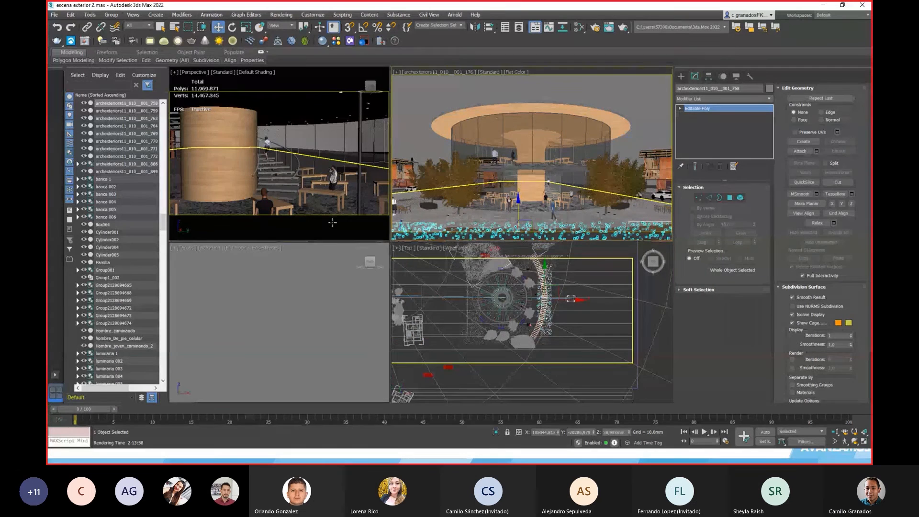
{"action": "left_click", "coordinate": [332, 224]}
{"action": "key", "text": "alt+w"}
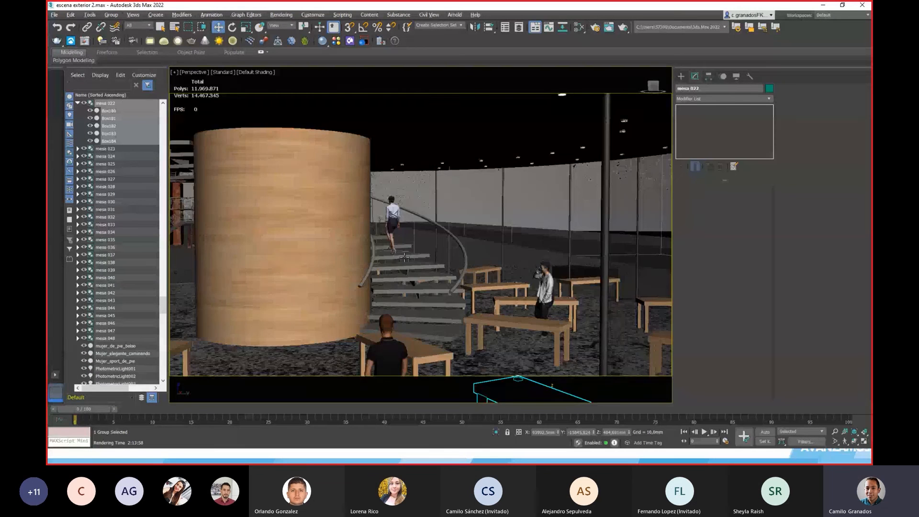
{"action": "middle_click_drag", "start_coordinate": [332, 225], "coordinate": [423, 249], "text": "alt"}
{"action": "scroll", "coordinate": [423, 249], "scroll_direction": "down", "scroll_amount": 5}
{"action": "right_click", "coordinate": [427, 285]}
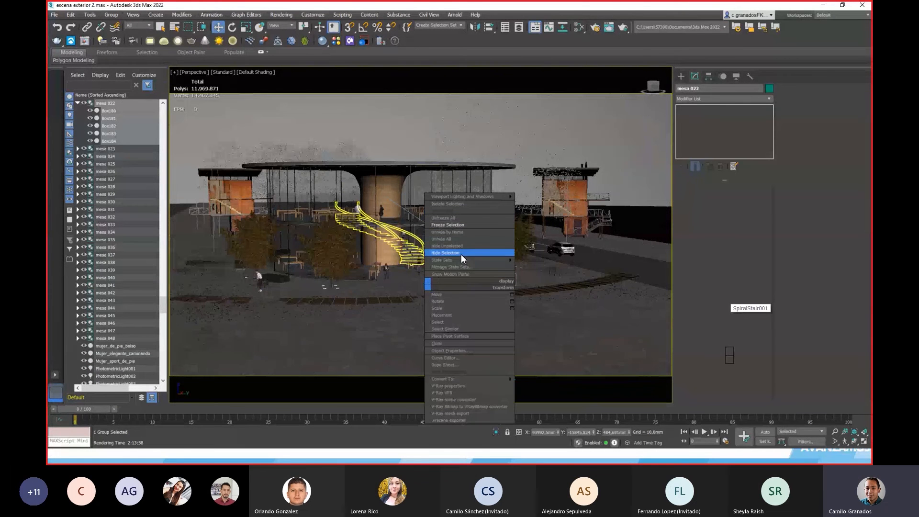
{"action": "left_click", "coordinate": [453, 219]}
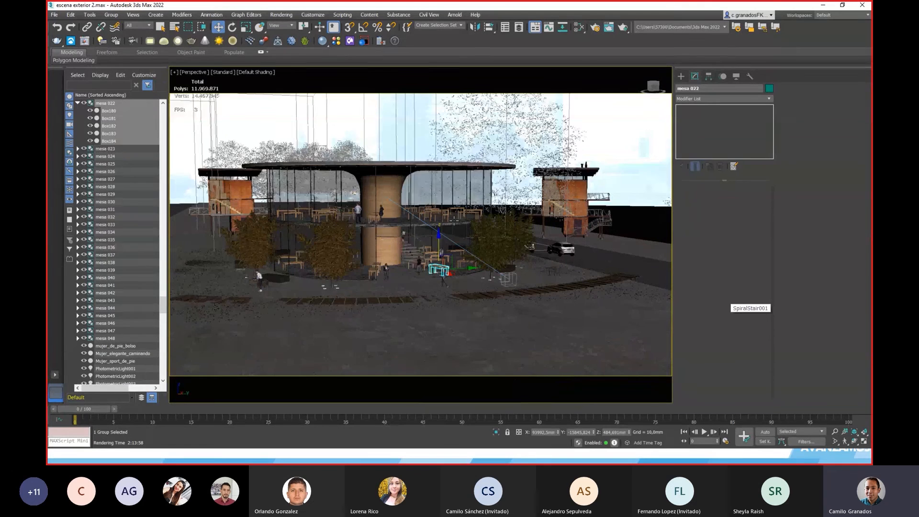
- Select the sky backdrop, a background tree and the pavilion's central post group to examine the scene's components
{"action": "left_click", "coordinate": [416, 175]}
{"action": "middle_click_drag", "start_coordinate": [438, 250], "coordinate": [462, 208], "text": "alt"}
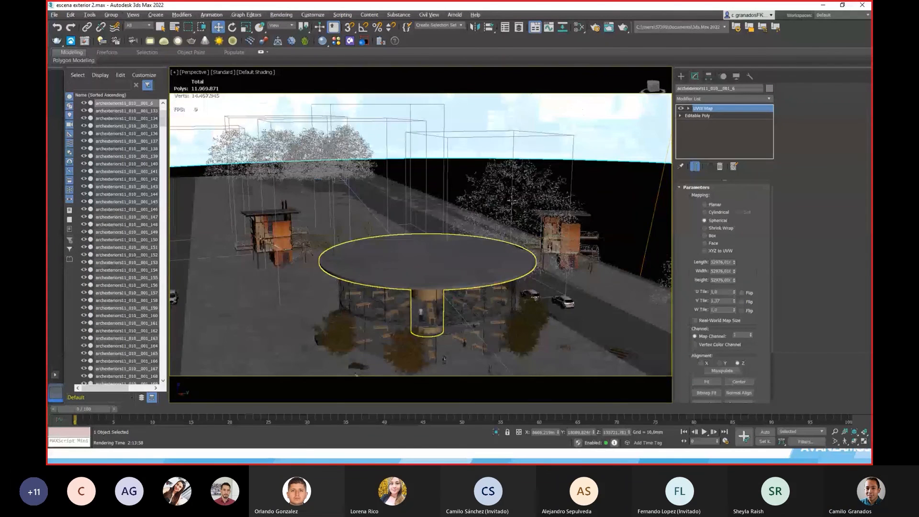
{"action": "left_click", "coordinate": [508, 201]}
{"action": "middle_click_drag", "start_coordinate": [476, 247], "coordinate": [452, 235]}
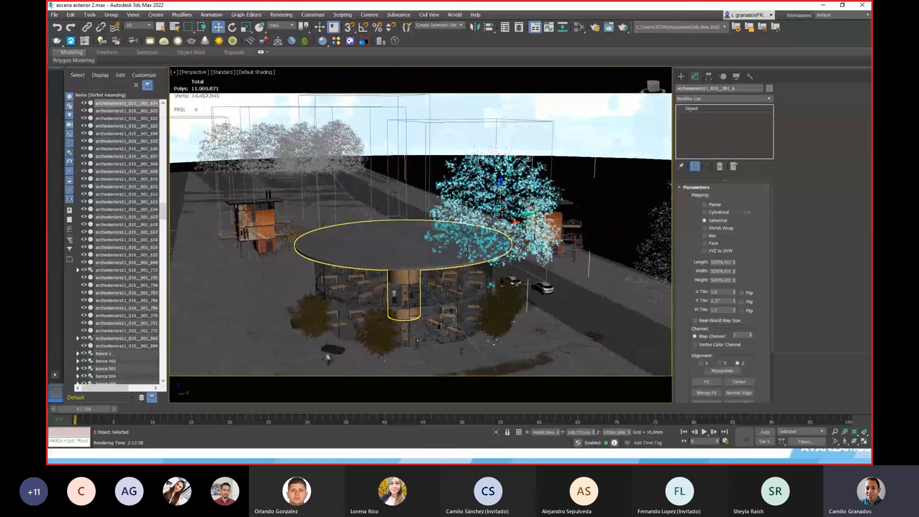
{"action": "left_click", "coordinate": [493, 310]}
{"action": "left_click", "coordinate": [413, 269]}
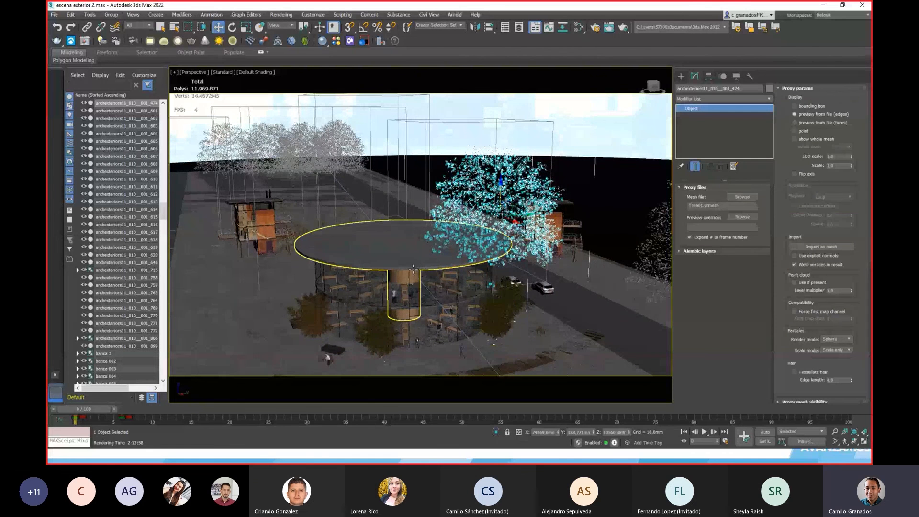
{"action": "left_click", "coordinate": [413, 269]}
- Examine the pavilion and its surroundings from above, including the V-Ray physical camera's placement and field of view in front of it
{"action": "scroll", "coordinate": [414, 269], "scroll_direction": "up", "scroll_amount": 5}
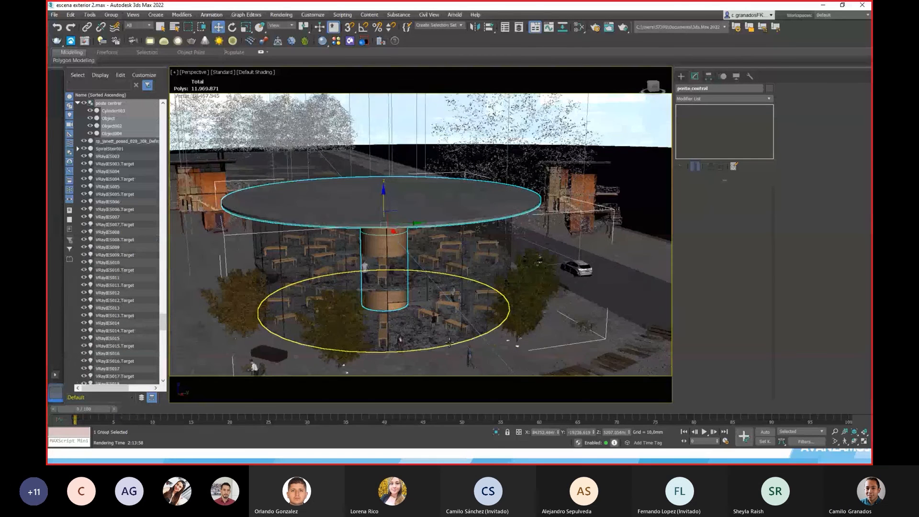
{"action": "scroll", "coordinate": [452, 342], "scroll_direction": "down", "scroll_amount": 5}
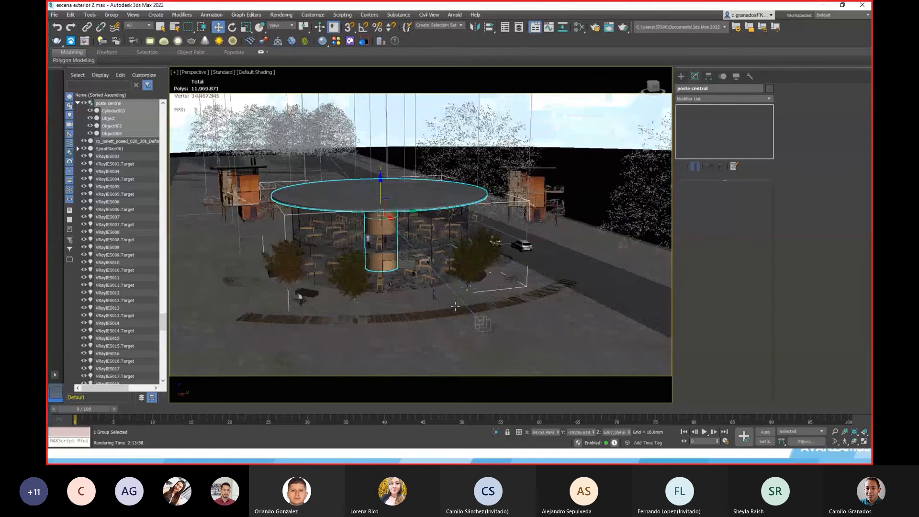
{"action": "scroll", "coordinate": [426, 282], "scroll_direction": "up", "scroll_amount": 2}
{"action": "scroll", "coordinate": [426, 282], "scroll_direction": "up", "scroll_amount": 3}
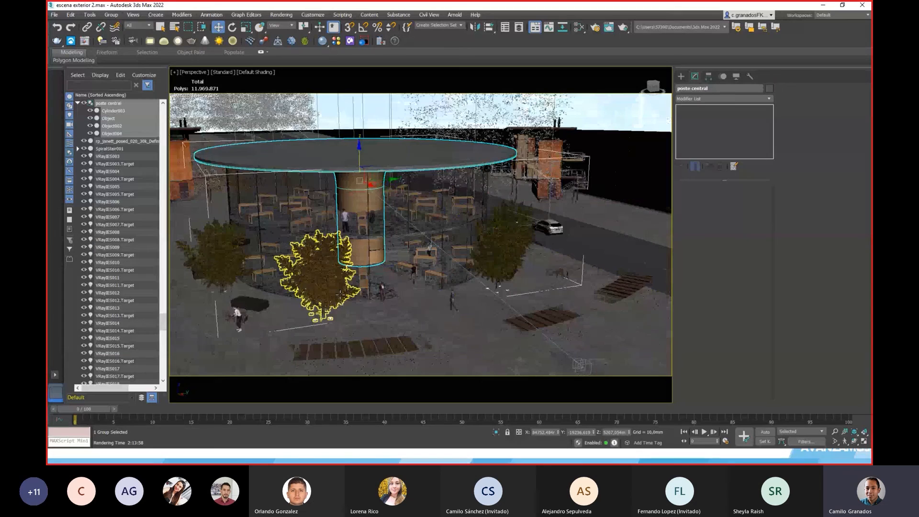
{"action": "middle_click_drag", "start_coordinate": [340, 292], "coordinate": [435, 263], "text": "alt"}
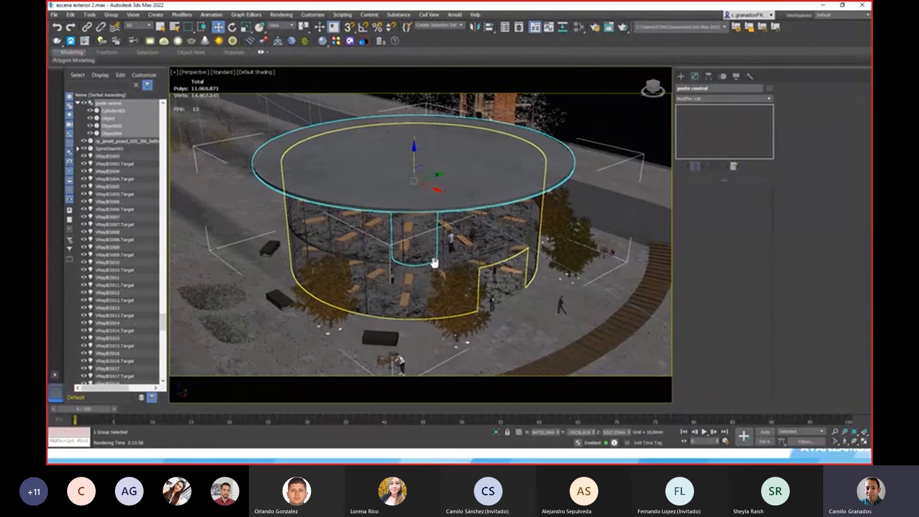
{"action": "scroll", "coordinate": [431, 263], "scroll_direction": "down", "scroll_amount": 3}
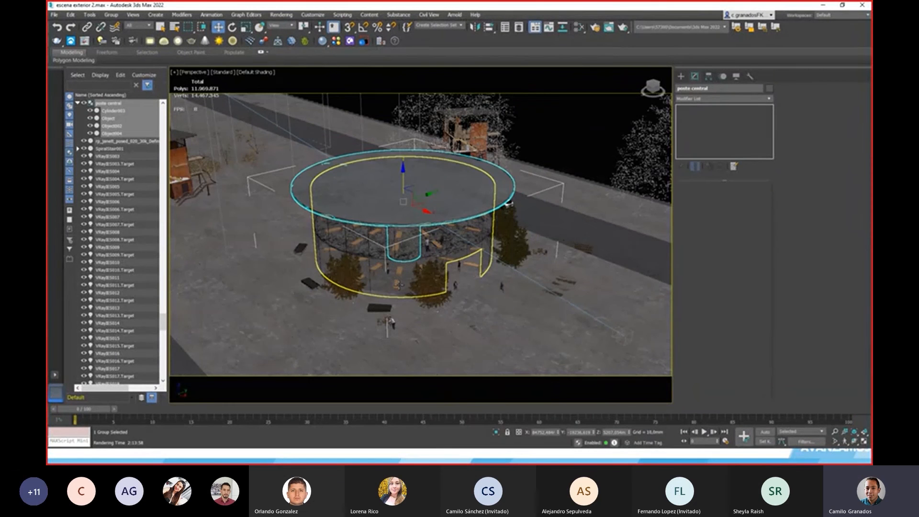
{"action": "middle_click_drag", "start_coordinate": [400, 285], "coordinate": [383, 280], "text": "alt"}
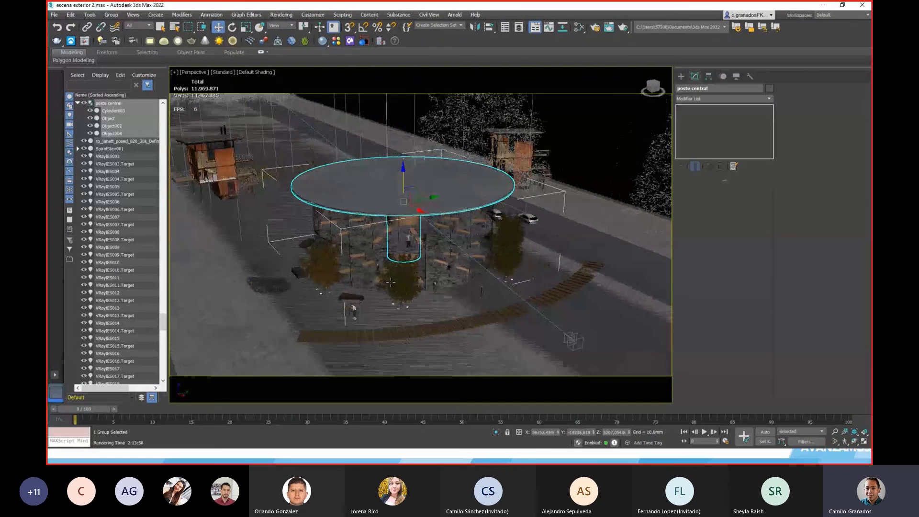
{"action": "left_click", "coordinate": [571, 339]}
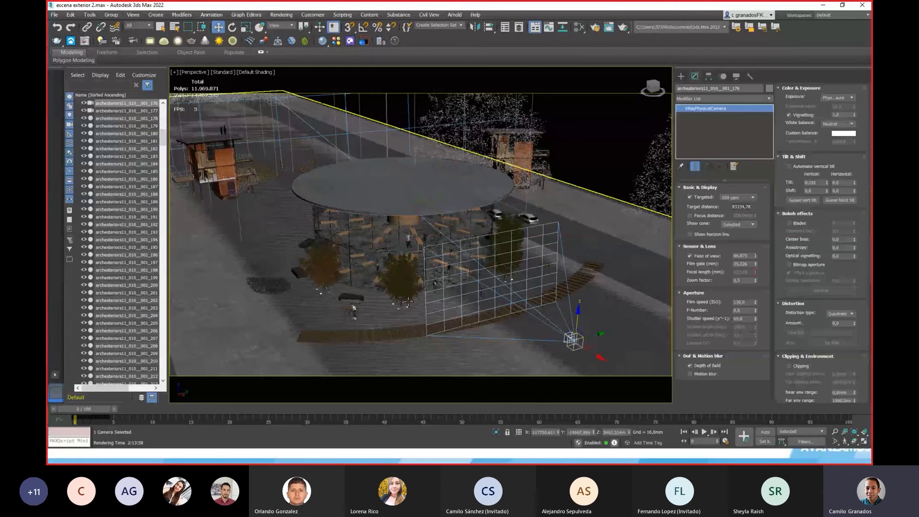
{"action": "middle_click_drag", "start_coordinate": [510, 293], "coordinate": [455, 257]}
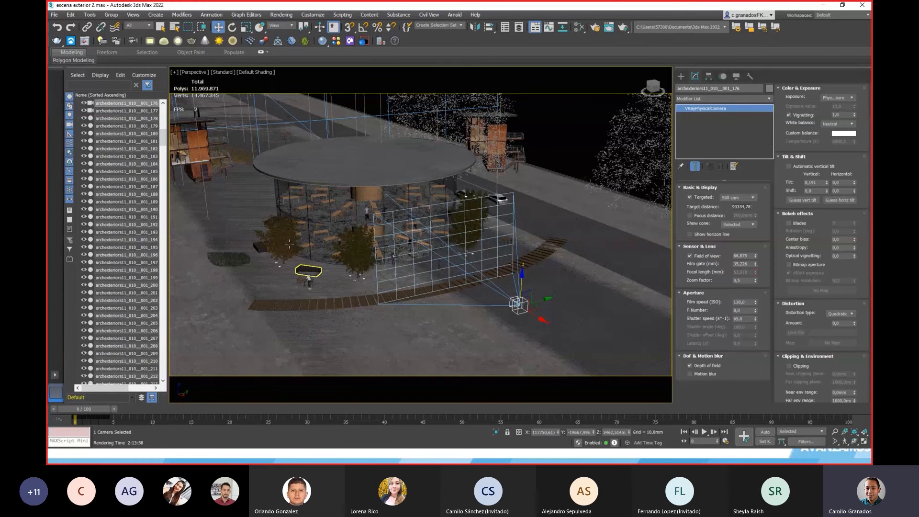
{"action": "middle_click_drag", "start_coordinate": [313, 284], "coordinate": [354, 325]}
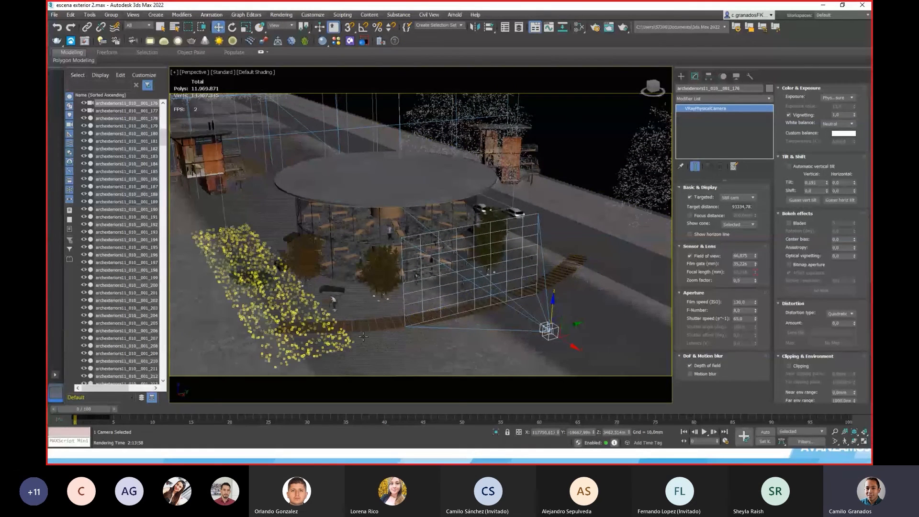
{"action": "middle_click_drag", "start_coordinate": [373, 328], "coordinate": [398, 327], "text": "alt"}
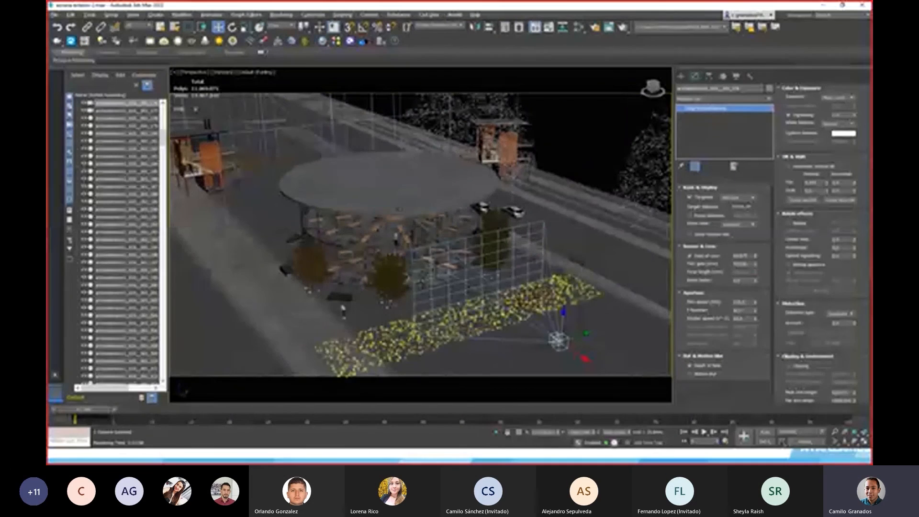
- Select the pavilion's cylindrical glass facade and examine its entrance opening and the interior floor from closer up
{"action": "left_click", "coordinate": [396, 201]}
{"action": "left_click", "coordinate": [432, 277]}
{"action": "middle_click_drag", "start_coordinate": [432, 278], "coordinate": [405, 267], "text": "alt"}
{"action": "scroll", "coordinate": [426, 288], "scroll_direction": "up", "scroll_amount": 3}
{"action": "left_click", "coordinate": [363, 212]}
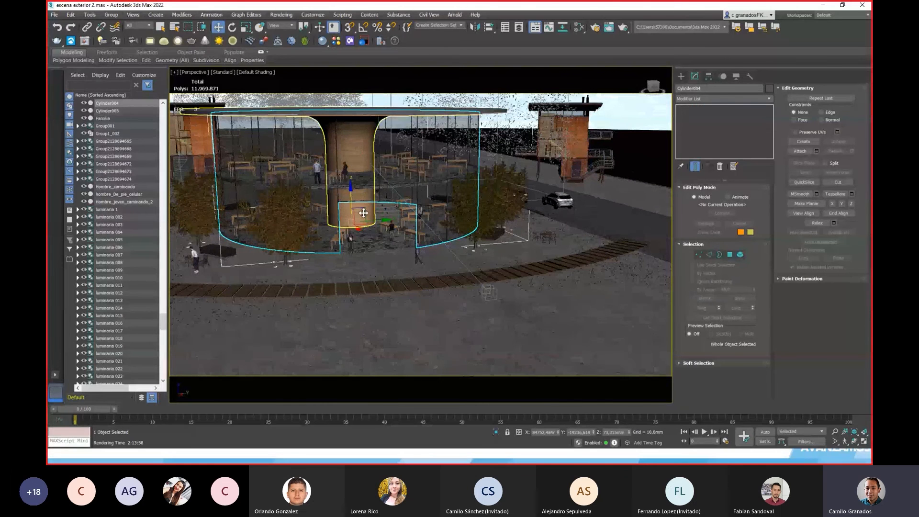
{"action": "middle_click_drag", "start_coordinate": [351, 130], "coordinate": [407, 270], "text": "alt"}
{"action": "left_click", "coordinate": [398, 233]}
{"action": "scroll", "coordinate": [394, 257], "scroll_direction": "up", "scroll_amount": 3}
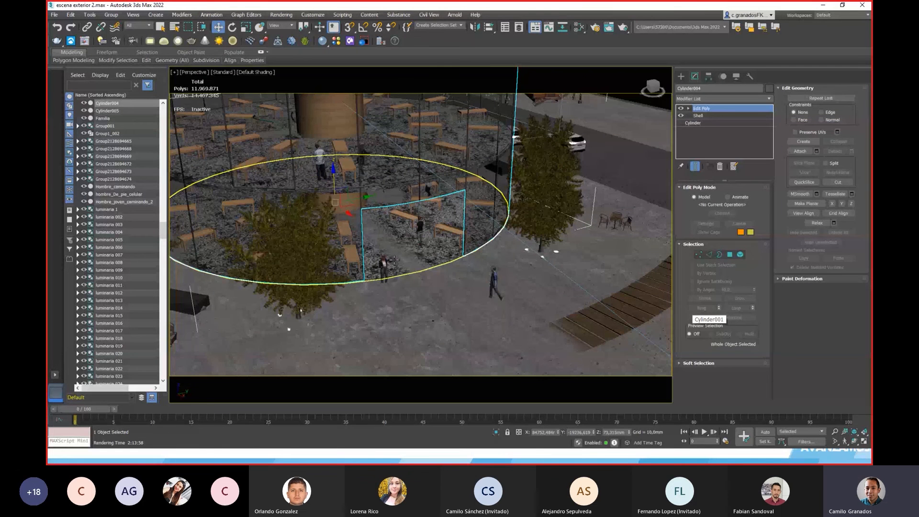
{"action": "scroll", "coordinate": [386, 257], "scroll_direction": "down", "scroll_amount": 6}
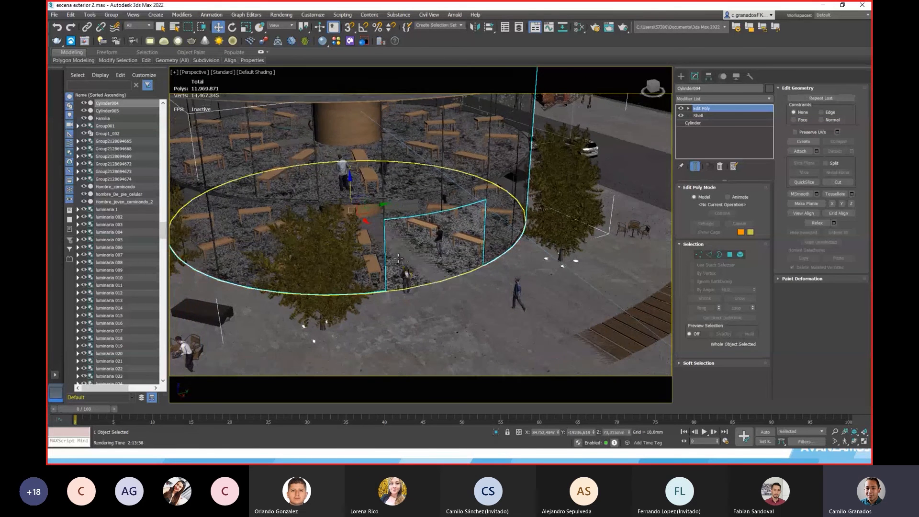
{"action": "mouse_move", "coordinate": [435, 273]}
{"action": "middle_mouse_down", "text": "alt"}
{"action": "mouse_move", "coordinate": [422, 264]}
{"action": "mouse_move", "coordinate": [441, 284]}
{"action": "middle_mouse_up", "text": "alt"}
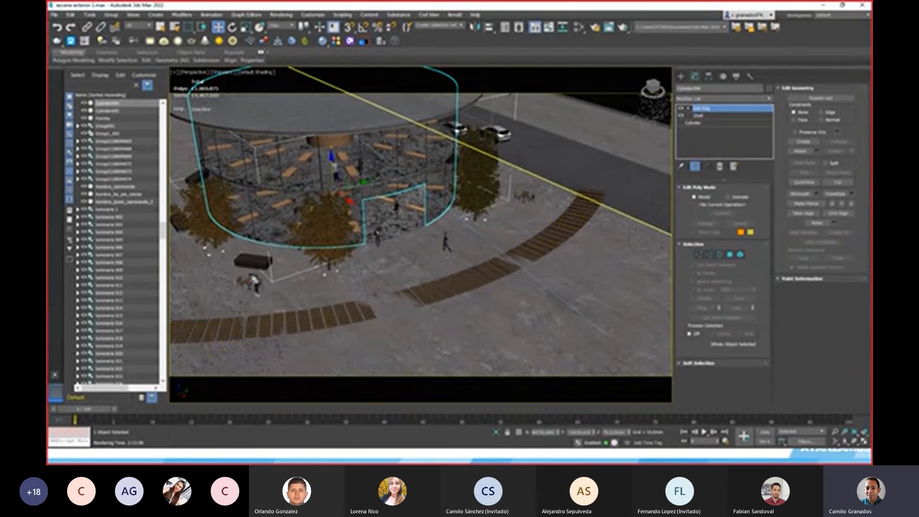
- Select a person near the entrance, the outdoor seating and a parked car to examine the elements populating the plaza
{"action": "middle_click_drag", "start_coordinate": [392, 299], "coordinate": [413, 299]}
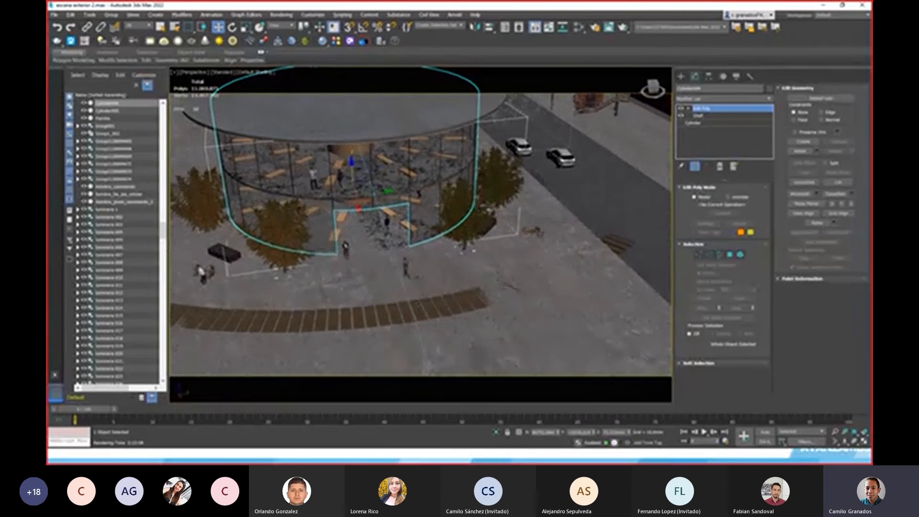
{"action": "left_click", "coordinate": [406, 269]}
{"action": "left_click_drag", "start_coordinate": [391, 275], "coordinate": [401, 275], "text": "alt"}
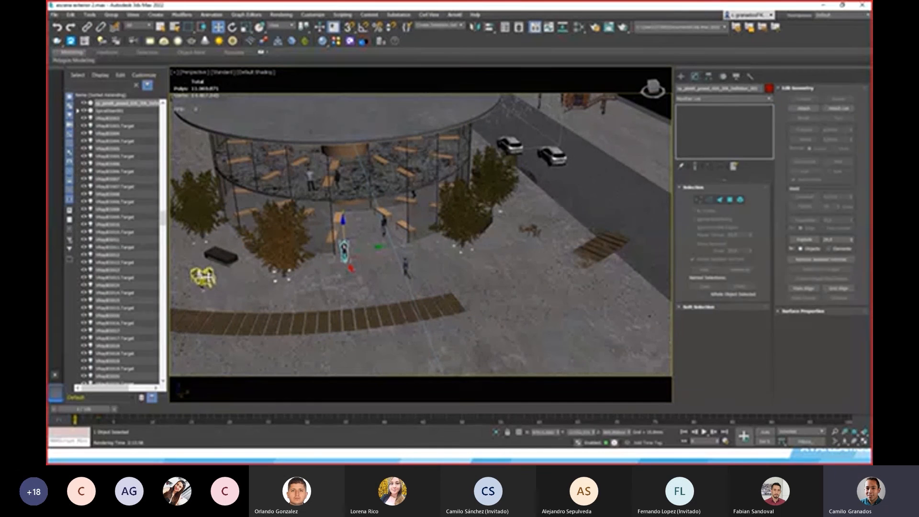
{"action": "left_click", "coordinate": [203, 277]}
{"action": "left_click", "coordinate": [552, 156]}
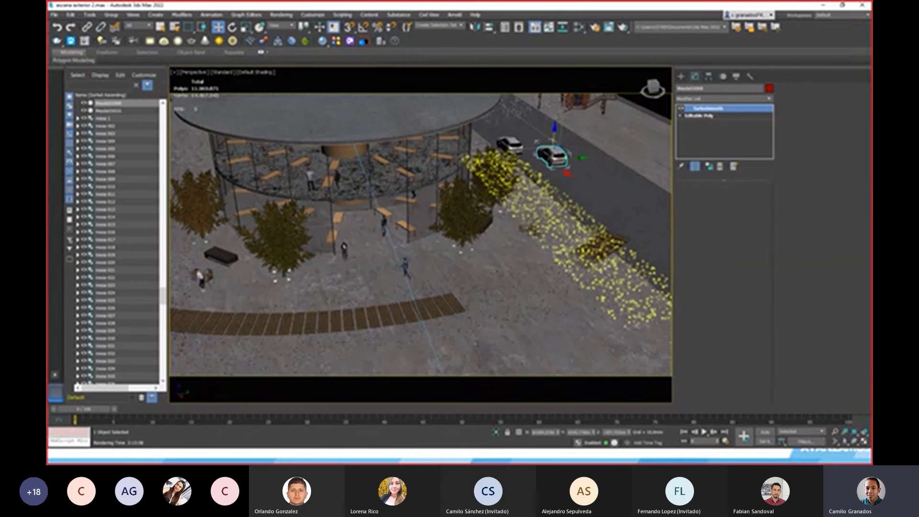
{"action": "middle_click_drag", "start_coordinate": [396, 261], "coordinate": [418, 261], "text": "alt"}
{"action": "middle_click_drag", "start_coordinate": [444, 290], "coordinate": [430, 287], "text": "alt"}
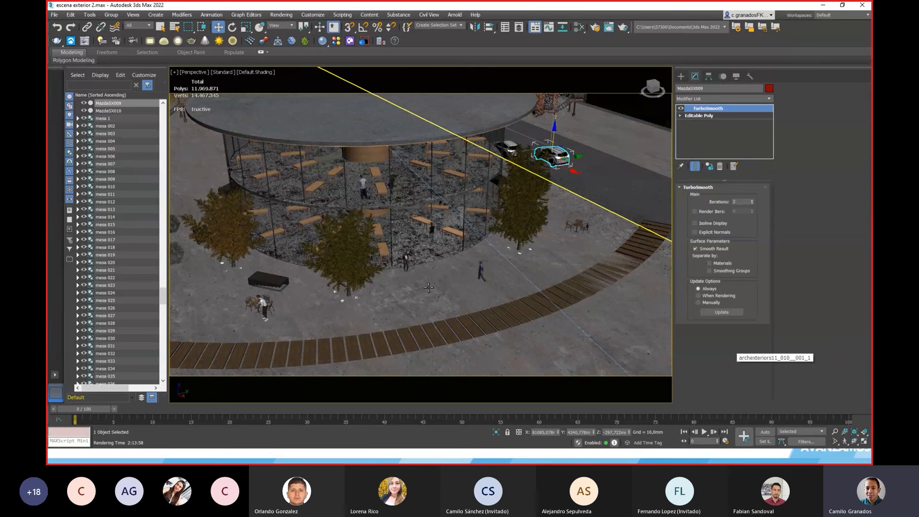
{"action": "middle_click_drag", "start_coordinate": [475, 286], "coordinate": [390, 275], "text": "alt"}
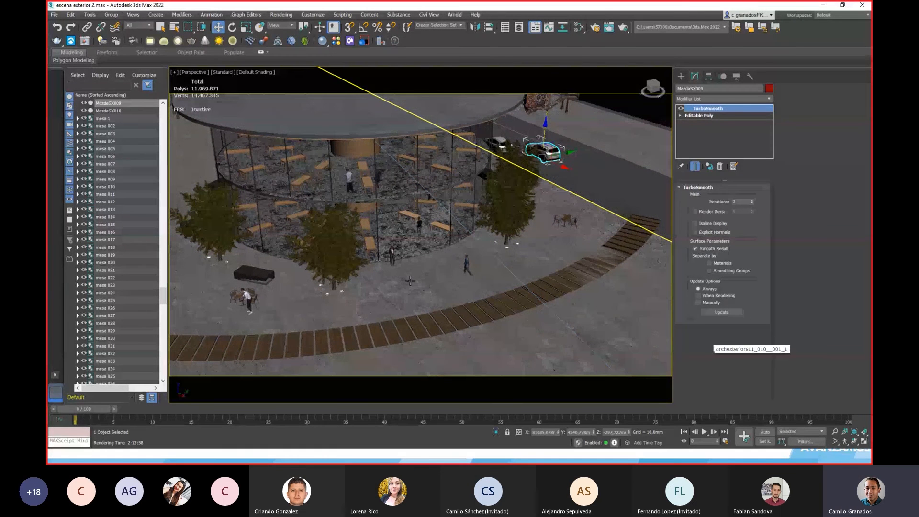
- Open the render setup and examine its available presets and the common output parameters
{"action": "key", "text": "F10"}
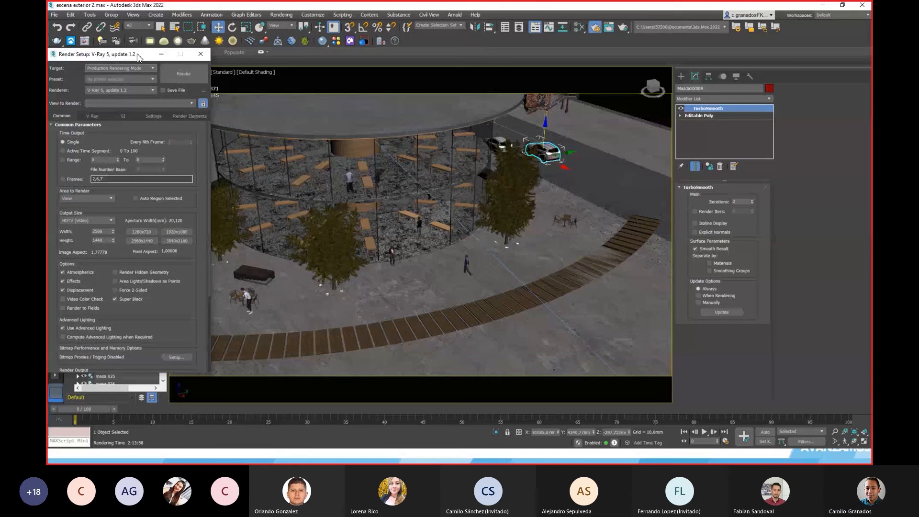
{"action": "left_click_drag", "start_coordinate": [158, 53], "coordinate": [553, 72]}
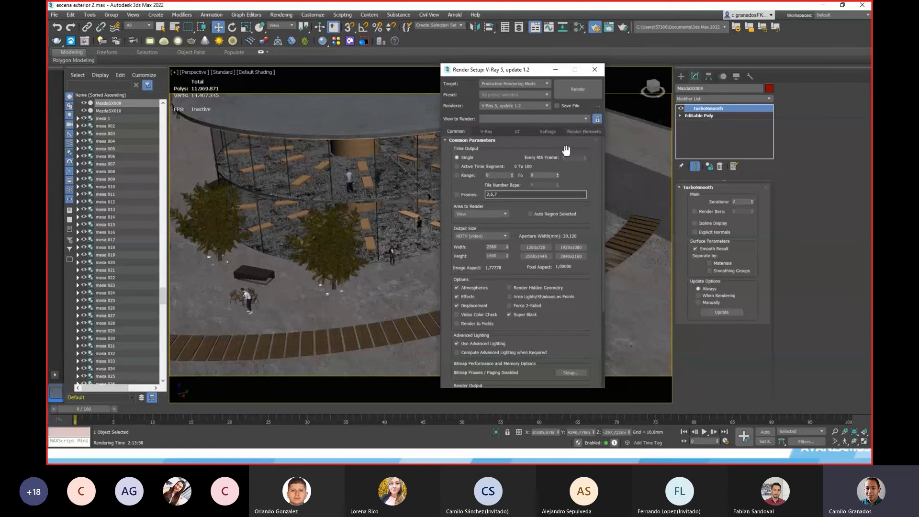
{"action": "left_click", "coordinate": [545, 94]}
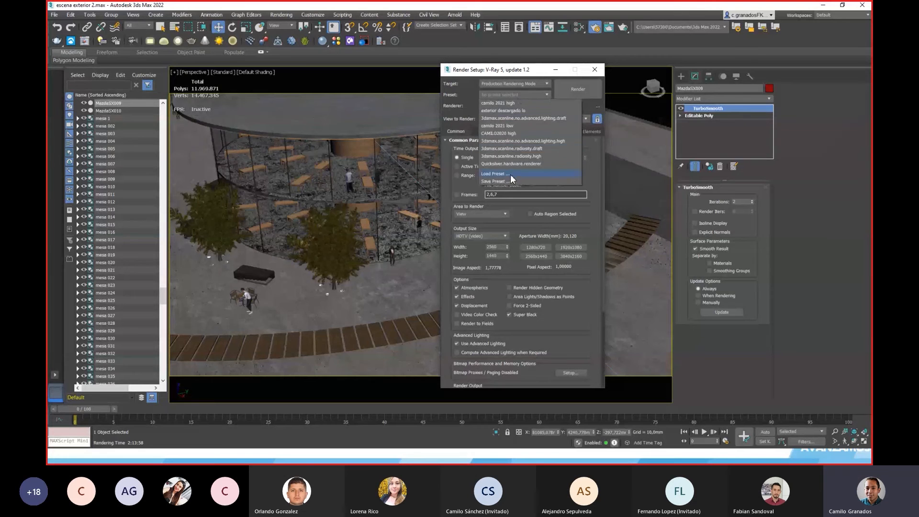
{"action": "left_click", "coordinate": [510, 72]}
{"action": "left_click_drag", "start_coordinate": [502, 72], "coordinate": [667, 72]}
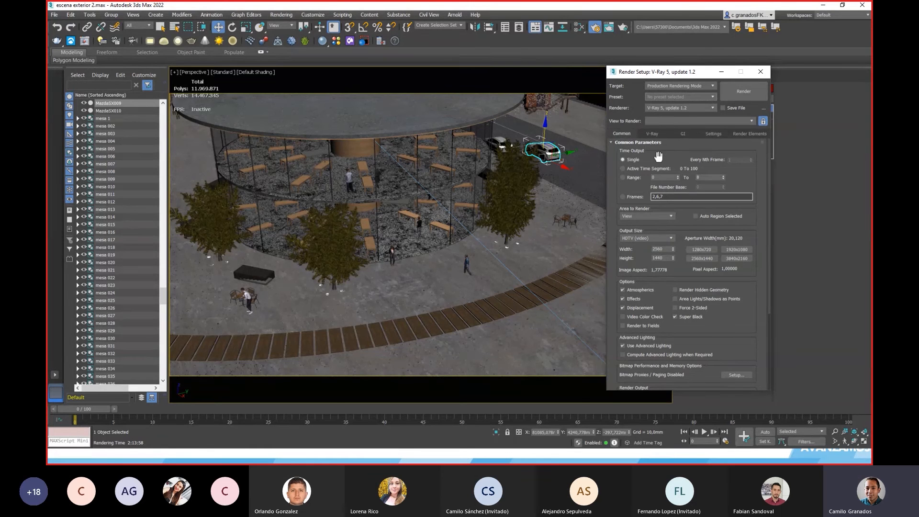
- Examine the global illumination settings and the engine choices offered for the primary and secondary engines
{"action": "left_click", "coordinate": [683, 134]}
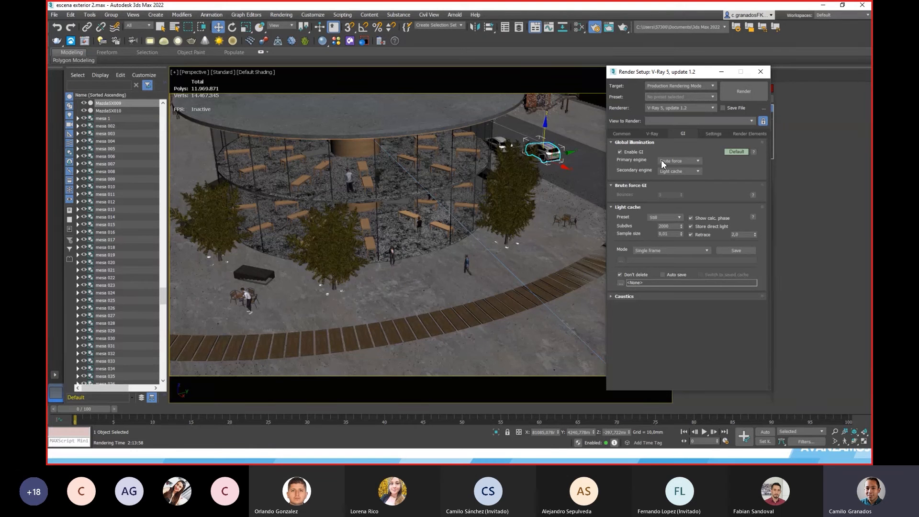
{"action": "left_click", "coordinate": [694, 161]}
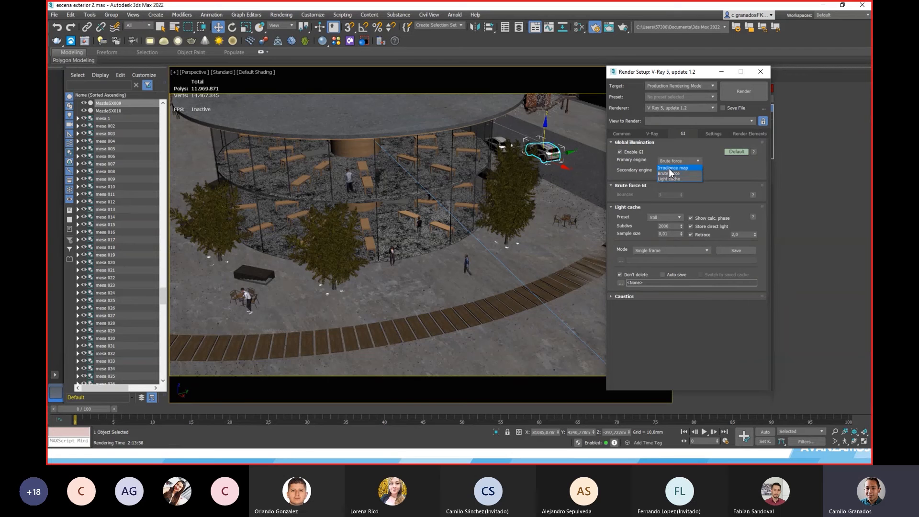
{"action": "left_click", "coordinate": [707, 170]}
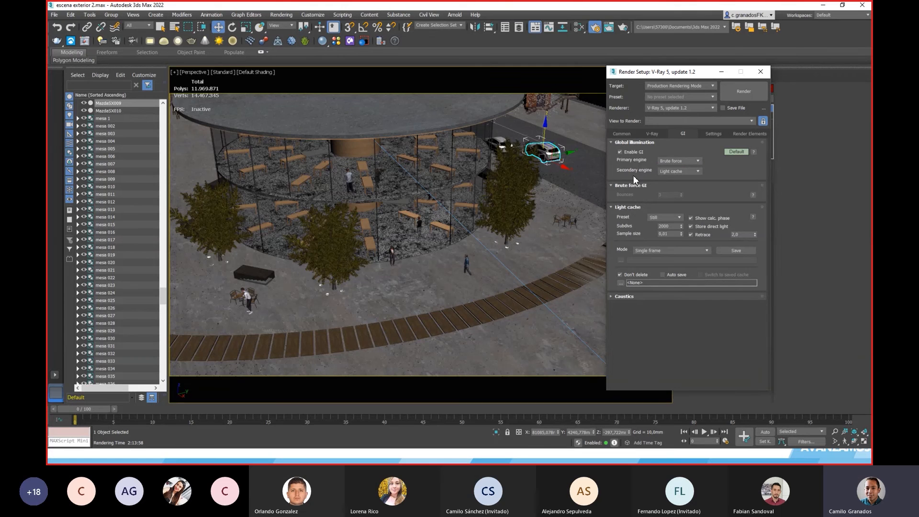
{"action": "left_click", "coordinate": [672, 171]}
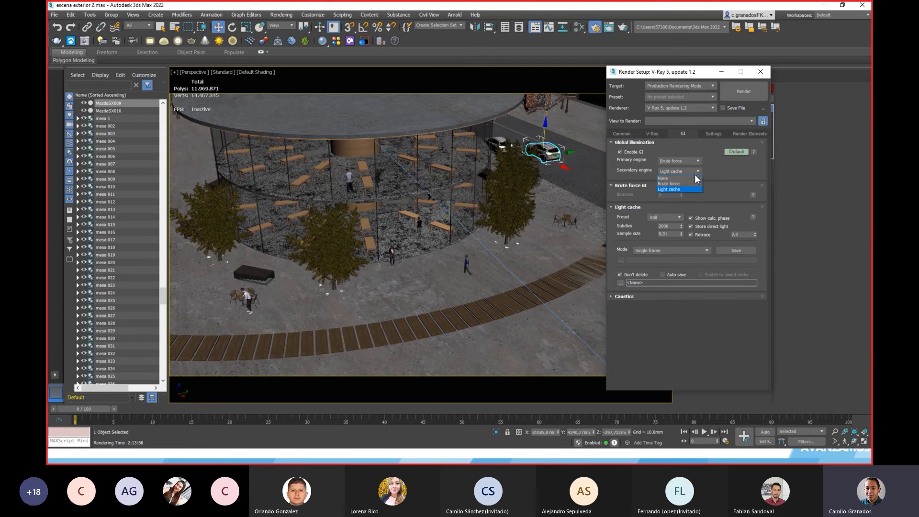
{"action": "left_click", "coordinate": [717, 172]}
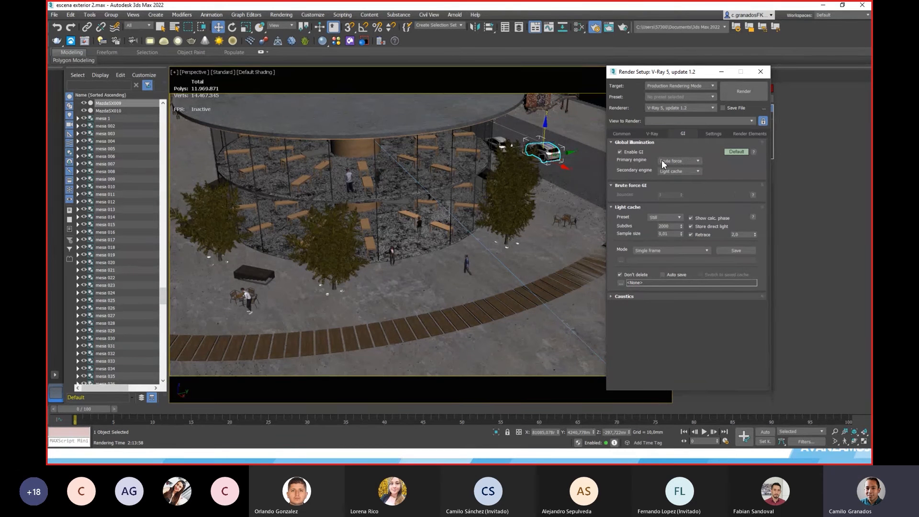
- Examine the progressive image sampler settings, followed by the Brute force GI and Light cache settings
{"action": "left_click", "coordinate": [656, 135]}
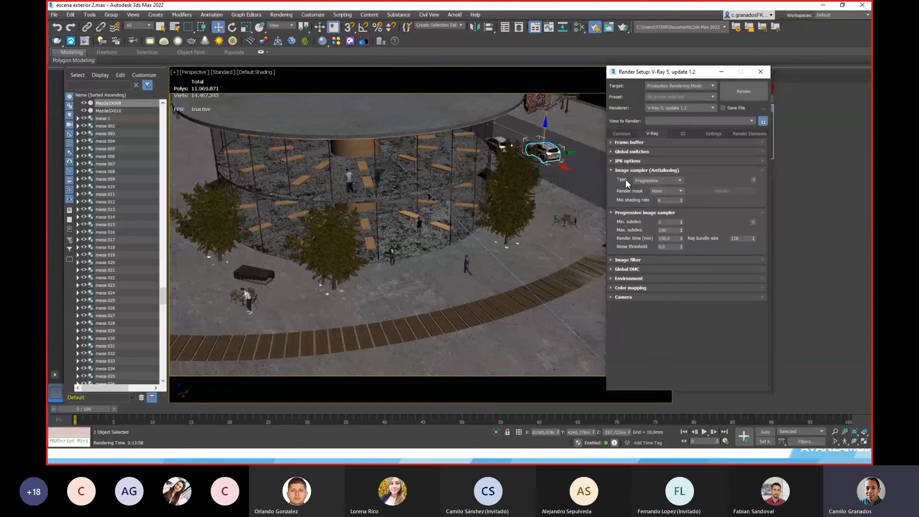
{"action": "left_click", "coordinate": [681, 135]}
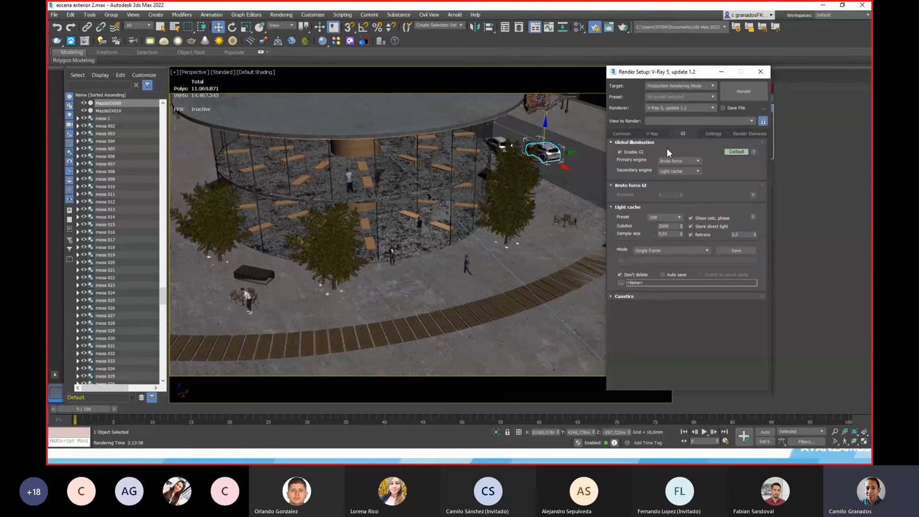
{"action": "left_click", "coordinate": [612, 185]}
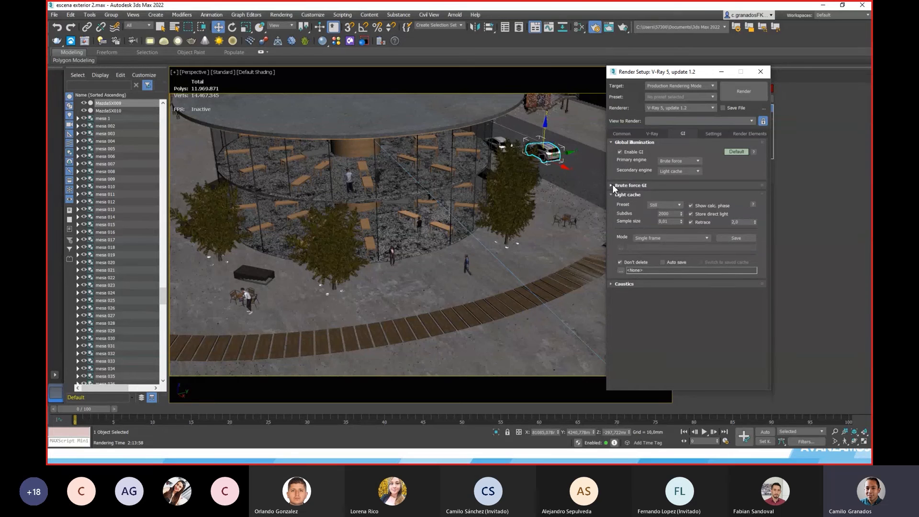
{"action": "left_click", "coordinate": [612, 185]}
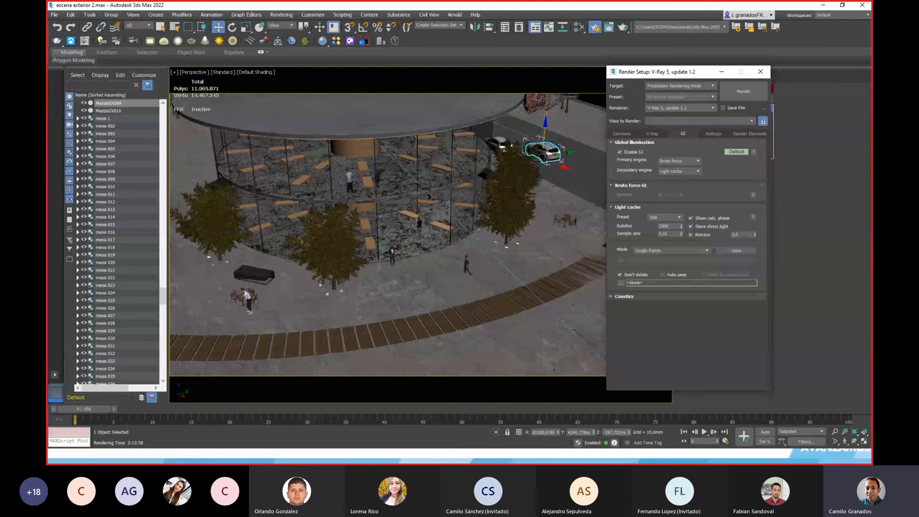
- Examine the finished render's sky, roof edge and wooden ceiling in the V-Ray Frame Buffer at close range
{"action": "left_click_drag", "start_coordinate": [48, 40], "coordinate": [467, 47]}
{"action": "scroll", "coordinate": [364, 201], "scroll_direction": "up", "scroll_amount": 1}
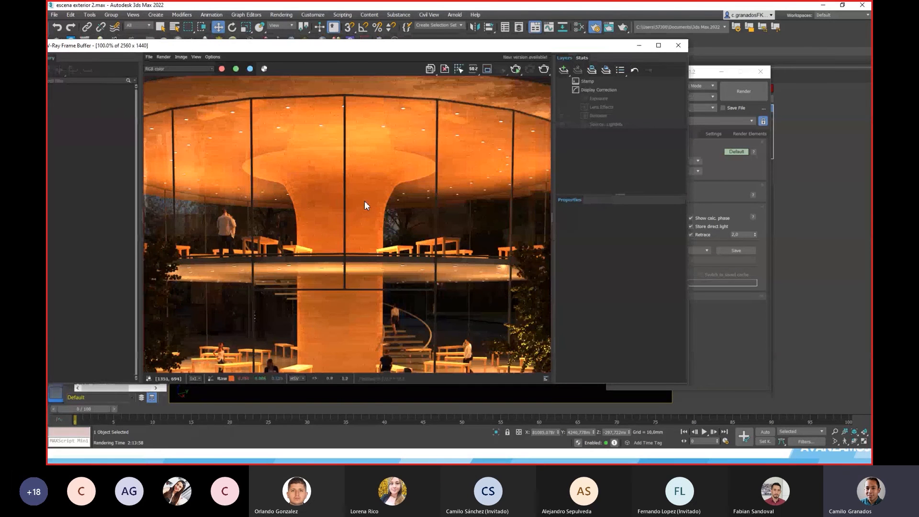
{"action": "middle_click_drag", "start_coordinate": [346, 123], "coordinate": [356, 237]}
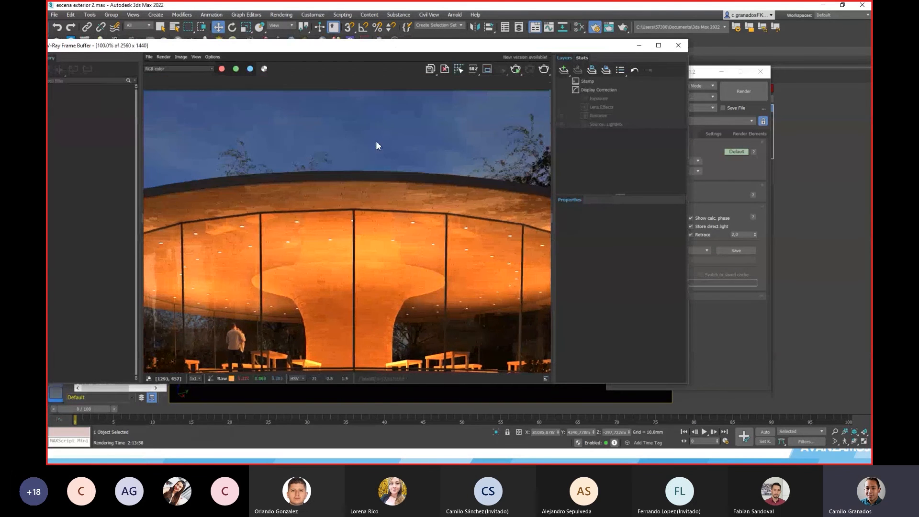
{"action": "scroll", "coordinate": [378, 142], "scroll_direction": "up", "scroll_amount": 2}
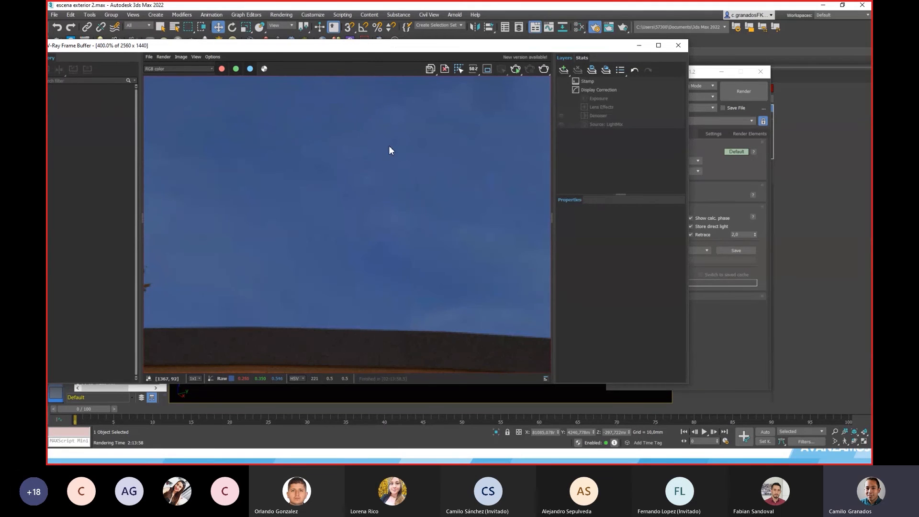
{"action": "scroll", "coordinate": [348, 304], "scroll_direction": "down", "scroll_amount": 1}
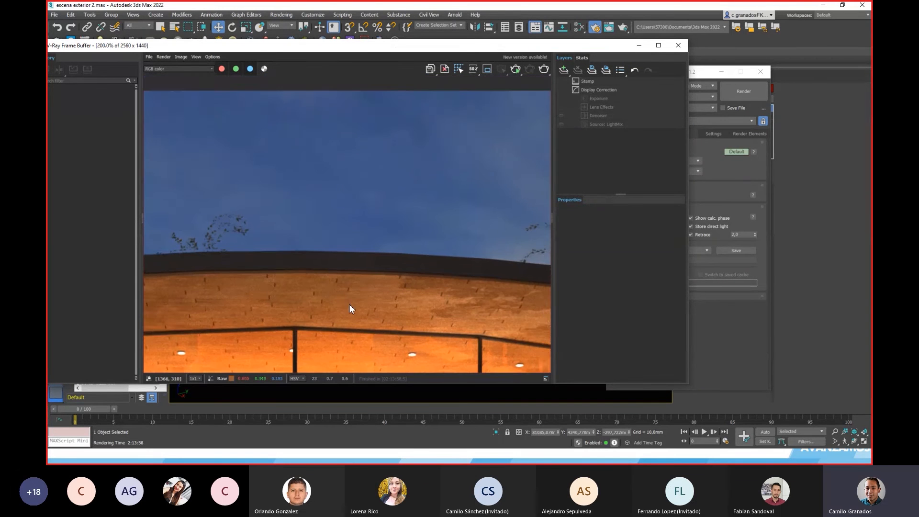
{"action": "middle_click_drag", "start_coordinate": [349, 303], "coordinate": [366, 234]}
{"action": "scroll", "coordinate": [298, 159], "scroll_direction": "down", "scroll_amount": 1}
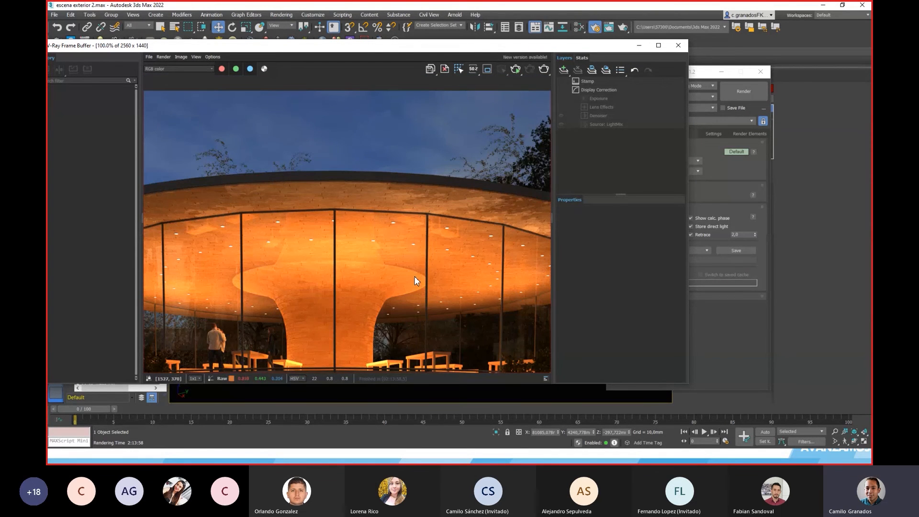
- Examine the render's lit trees, interior furniture and people at plaza level, ending on the whole image
{"action": "middle_click_drag", "start_coordinate": [414, 276], "coordinate": [470, 151]}
{"action": "middle_click_drag", "start_coordinate": [287, 252], "coordinate": [416, 181]}
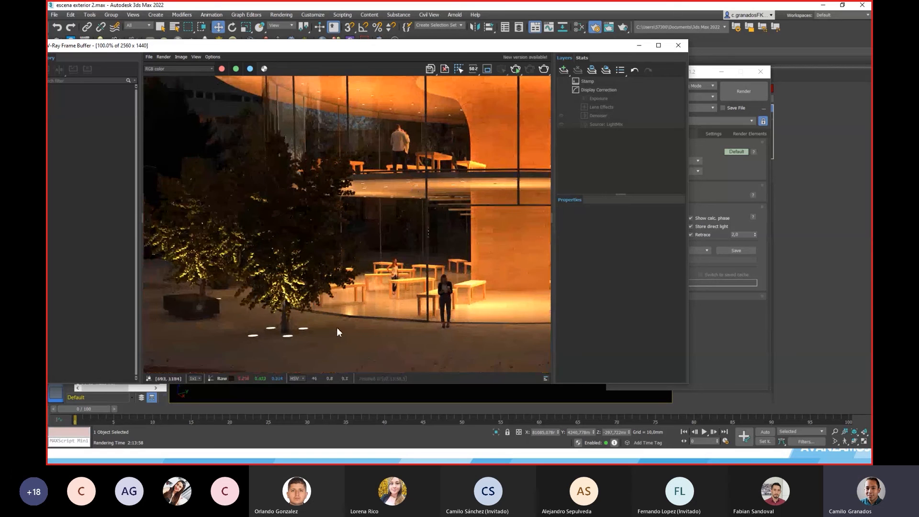
{"action": "middle_click_drag", "start_coordinate": [337, 326], "coordinate": [309, 262]}
{"action": "middle_click_drag", "start_coordinate": [411, 286], "coordinate": [270, 328]}
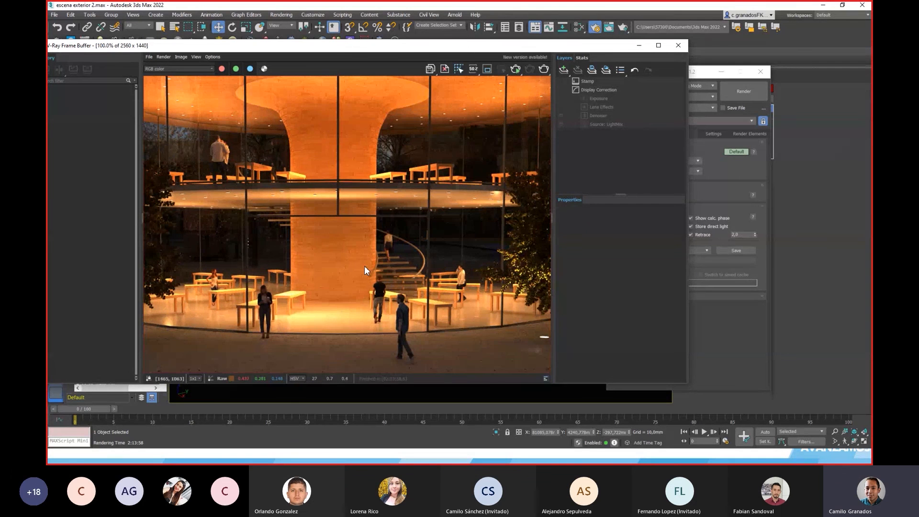
{"action": "scroll", "coordinate": [363, 266], "scroll_direction": "down", "scroll_amount": 1}
- Arrange the render setup and V-Ray Frame Buffer windows so the full render and its layer list are visible
{"action": "left_click", "coordinate": [722, 172]}
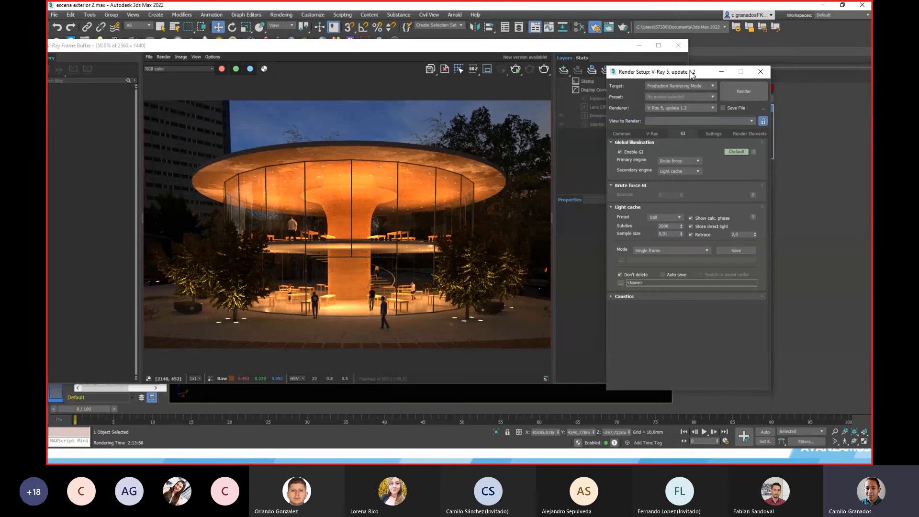
{"action": "left_click_drag", "start_coordinate": [702, 73], "coordinate": [780, 76]}
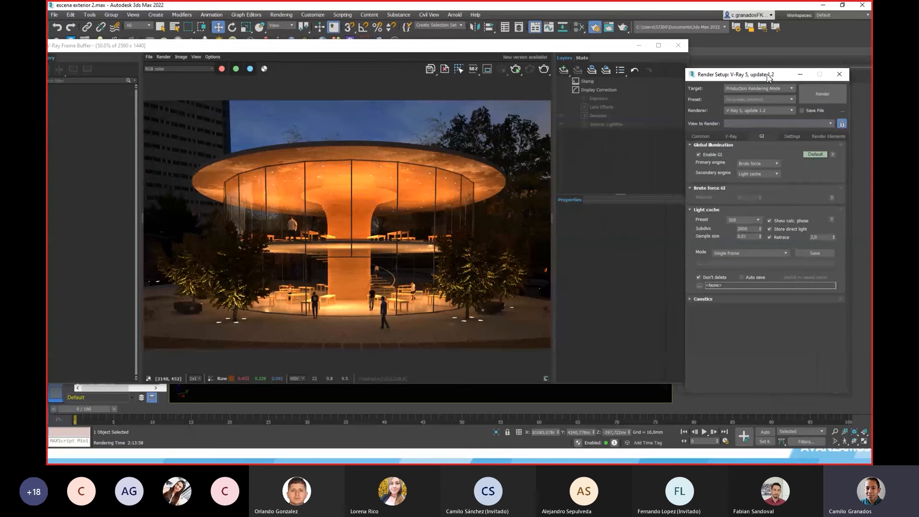
{"action": "left_click", "coordinate": [518, 51]}
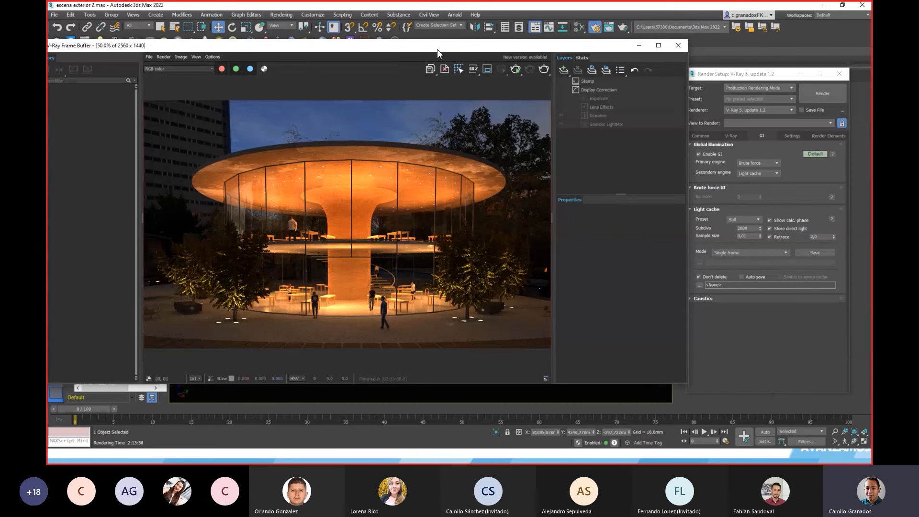
{"action": "left_click_drag", "start_coordinate": [437, 48], "coordinate": [509, 56]}
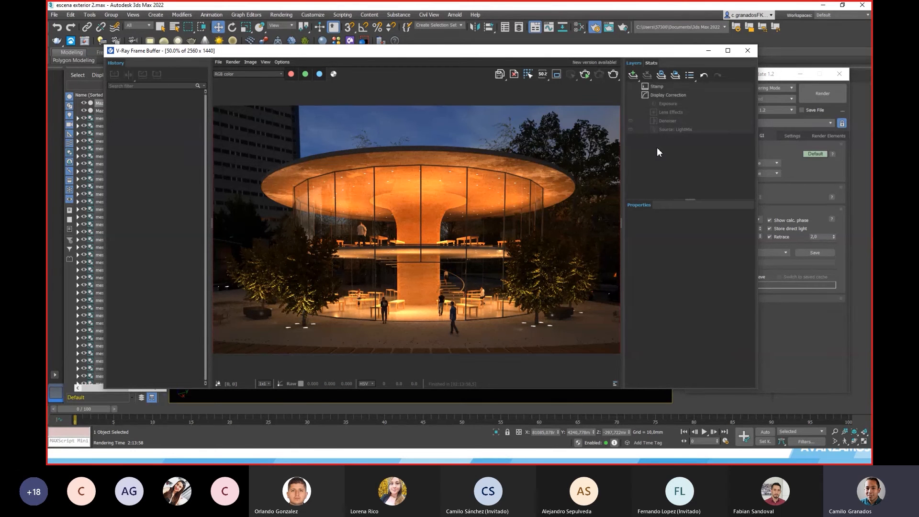
- Compare the render with and without the Display Correction layers, leaving them enabled
{"action": "left_click", "coordinate": [630, 95]}
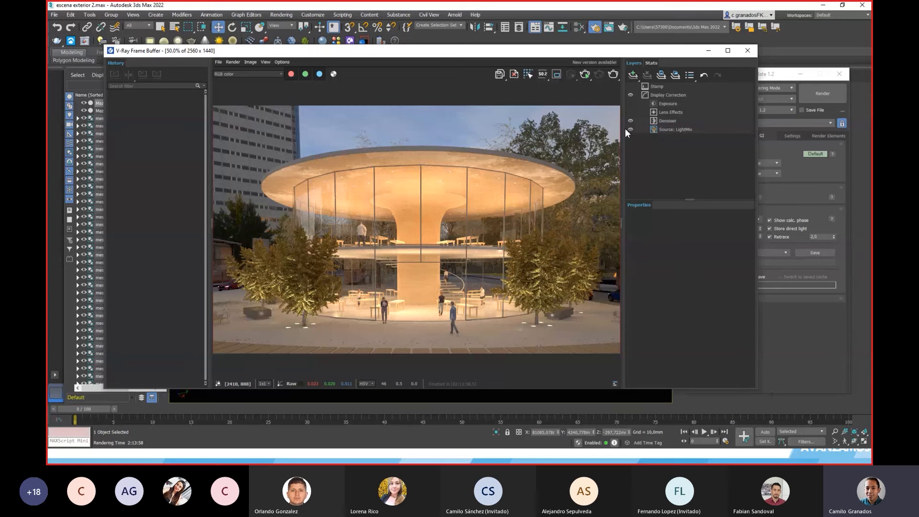
{"action": "left_click", "coordinate": [630, 95]}
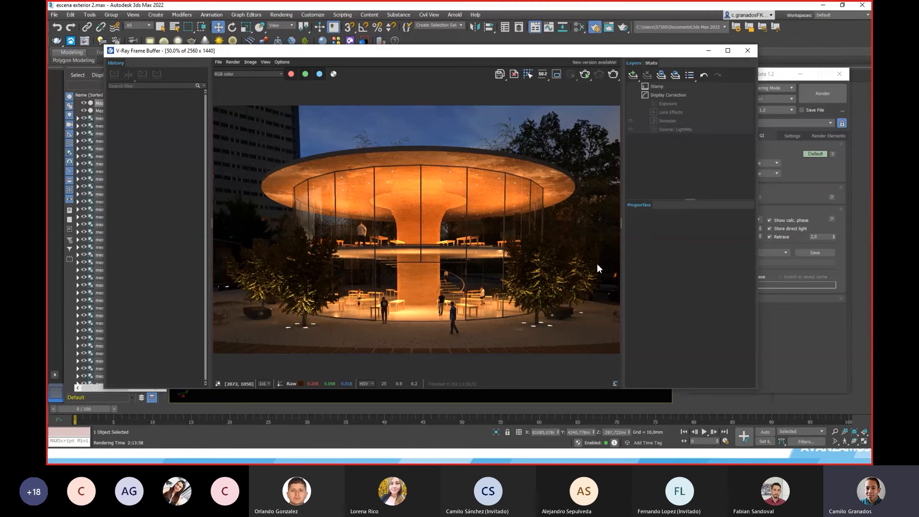
{"action": "left_click", "coordinate": [631, 94]}
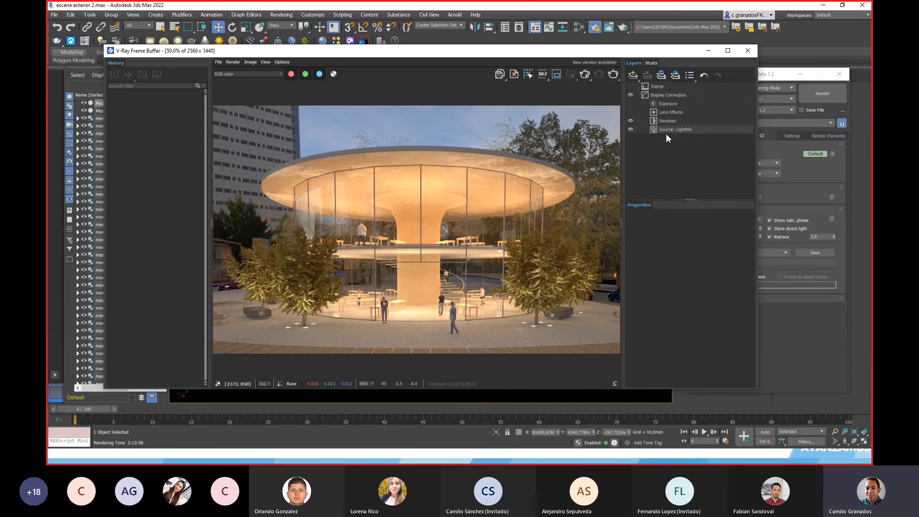
- Show the LightMix source's properties and switch off the VRaySun001, VRayIES069 and VRayIES019 lights
{"action": "left_click", "coordinate": [663, 128]}
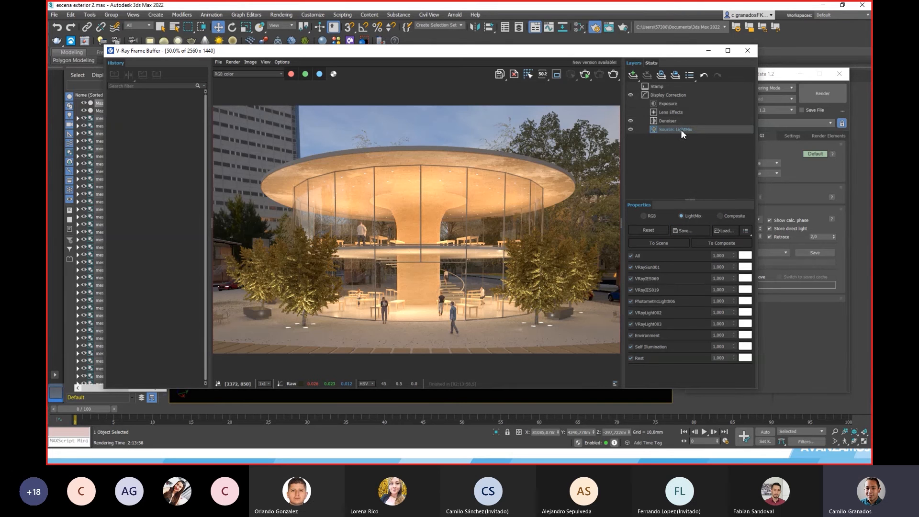
{"action": "left_click", "coordinate": [631, 256]}
{"action": "left_click", "coordinate": [631, 257]}
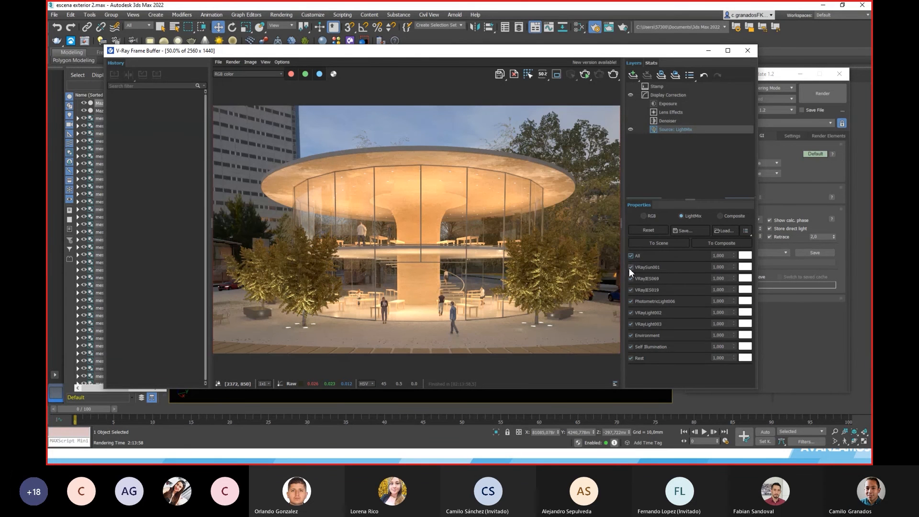
{"action": "left_click", "coordinate": [629, 268]}
{"action": "left_click", "coordinate": [631, 277]}
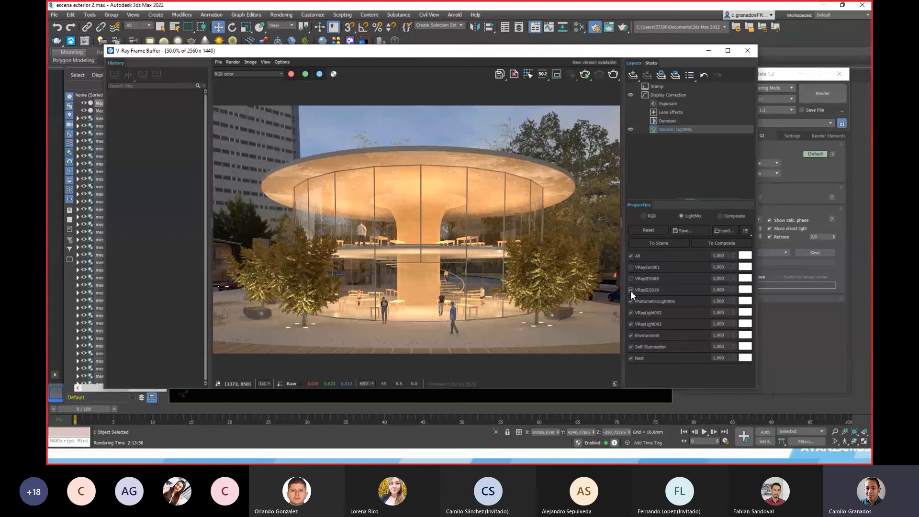
{"action": "left_click", "coordinate": [630, 290]}
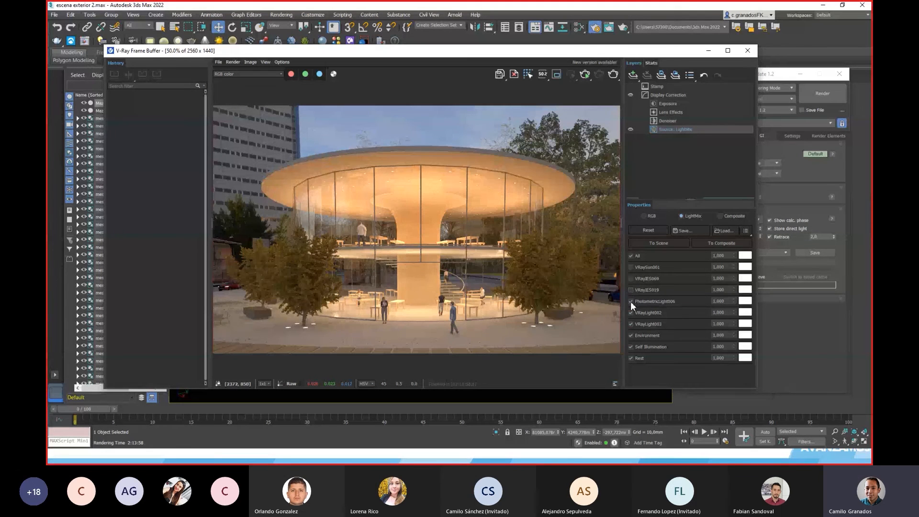
- Toggle PhotometricLight006 in the LightMix to compare its contribution, leaving it switched off
{"action": "left_click", "coordinate": [630, 301]}
{"action": "left_click", "coordinate": [630, 301]}
{"action": "left_click", "coordinate": [630, 301]}
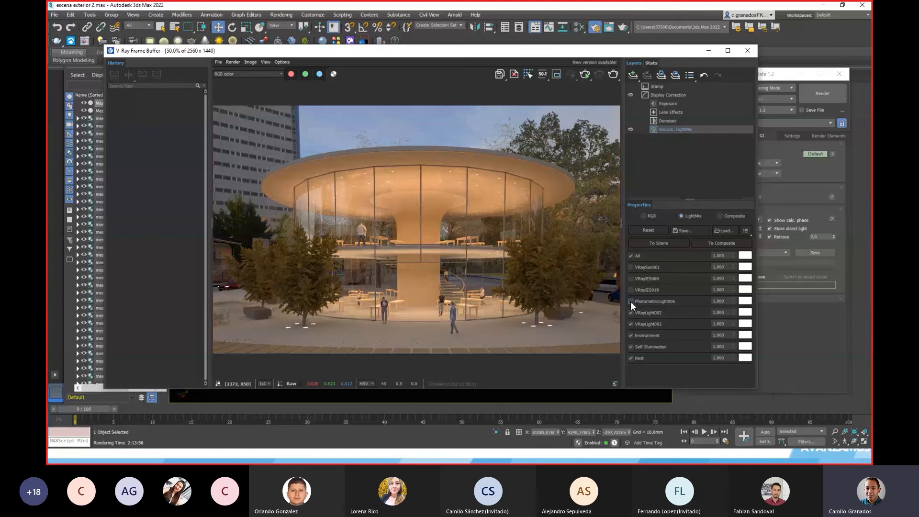
{"action": "left_click", "coordinate": [630, 301]}
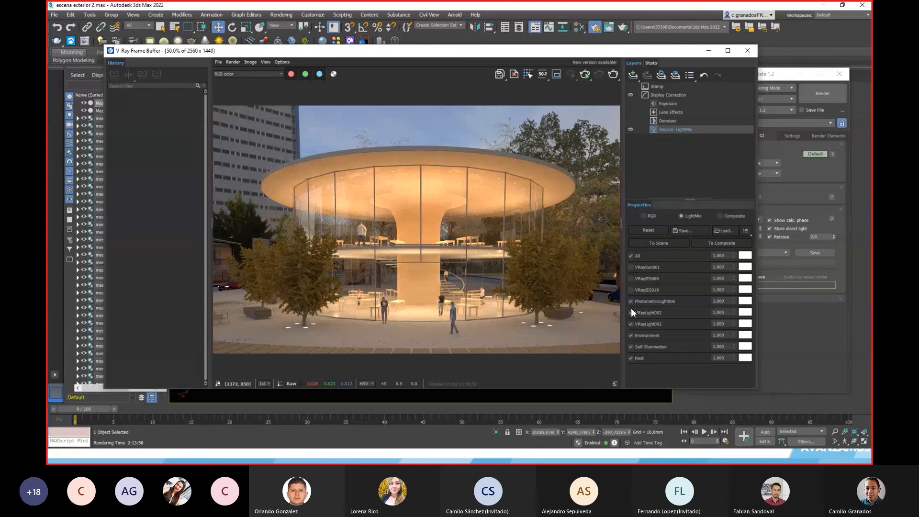
{"action": "left_click", "coordinate": [630, 301]}
- Toggle VRayLight002 in the LightMix to compare its effect, leaving both it and VRayLight003 switched off
{"action": "left_click", "coordinate": [630, 312]}
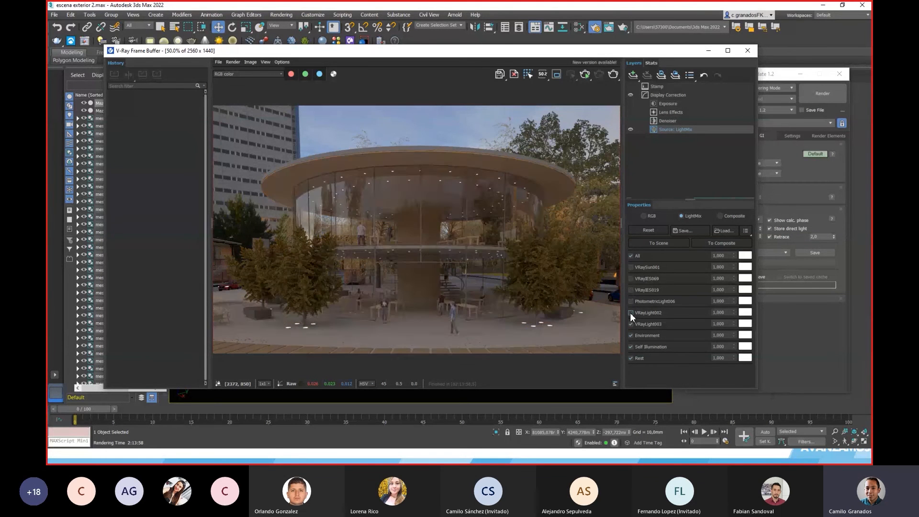
{"action": "left_click", "coordinate": [629, 312]}
{"action": "left_click", "coordinate": [630, 312]}
{"action": "left_click", "coordinate": [630, 311]}
{"action": "left_click", "coordinate": [631, 314]}
{"action": "left_click", "coordinate": [630, 323]}
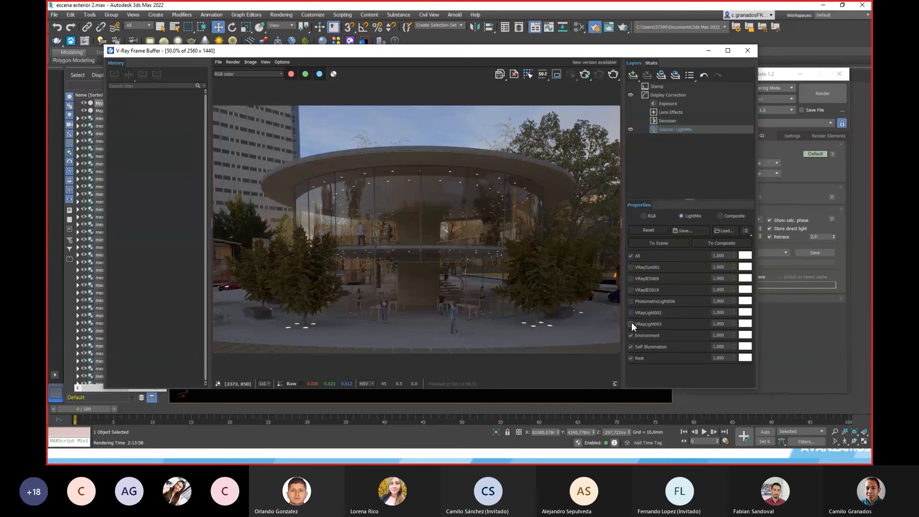
- Switch VRayLight003, VRayLight002, PhotometricLight006, VRayIES019, VRayIES069 and VRaySun001 back on in the LightMix
{"action": "left_click", "coordinate": [631, 323]}
{"action": "left_click", "coordinate": [630, 323]}
{"action": "left_click", "coordinate": [630, 323]}
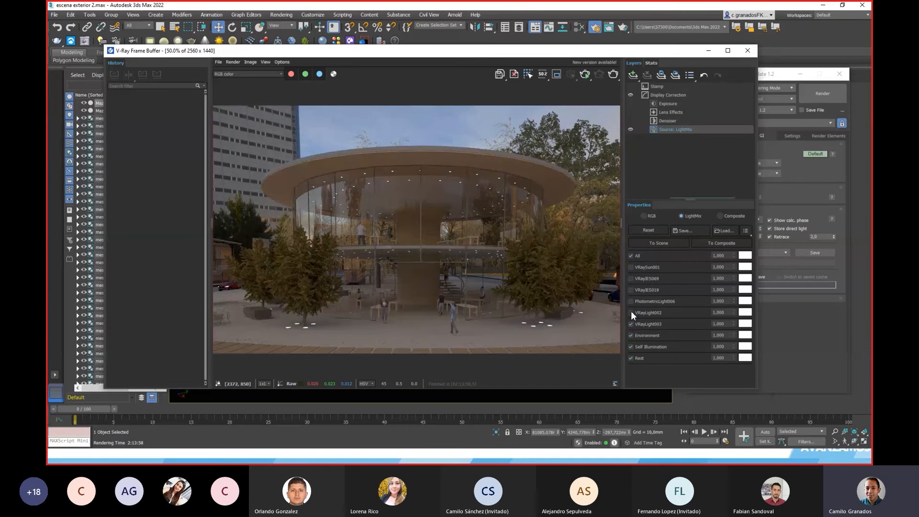
{"action": "left_click", "coordinate": [630, 312]}
{"action": "left_click", "coordinate": [630, 301]}
{"action": "left_click", "coordinate": [631, 290]}
{"action": "left_click", "coordinate": [631, 278]}
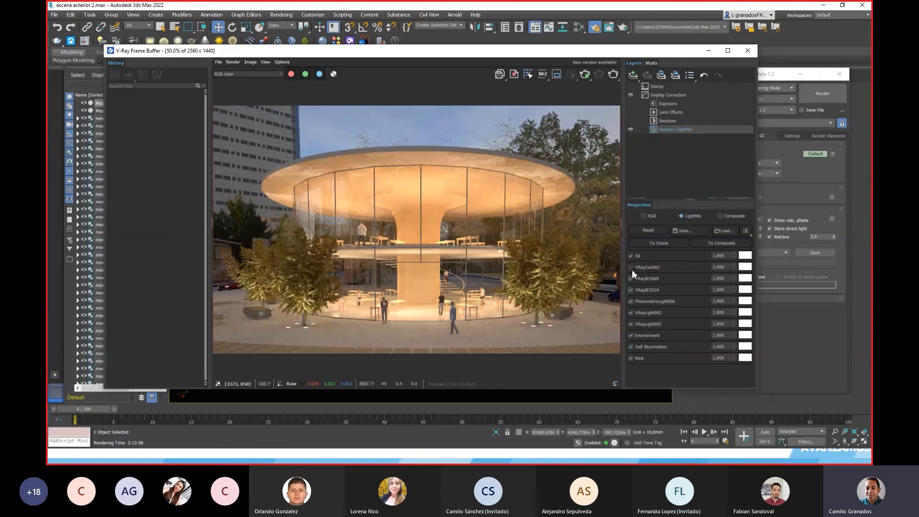
{"action": "left_click", "coordinate": [631, 266]}
- Compare VRayIES069 off and on and at LightMix intensities of 2, 10 and 0,5, then restore its intensity to 1
{"action": "left_click", "coordinate": [631, 278]}
{"action": "left_click", "coordinate": [631, 278]}
{"action": "double_click", "coordinate": [718, 278]}
{"action": "type", "text": "2"}
{"action": "key", "text": "Return"}
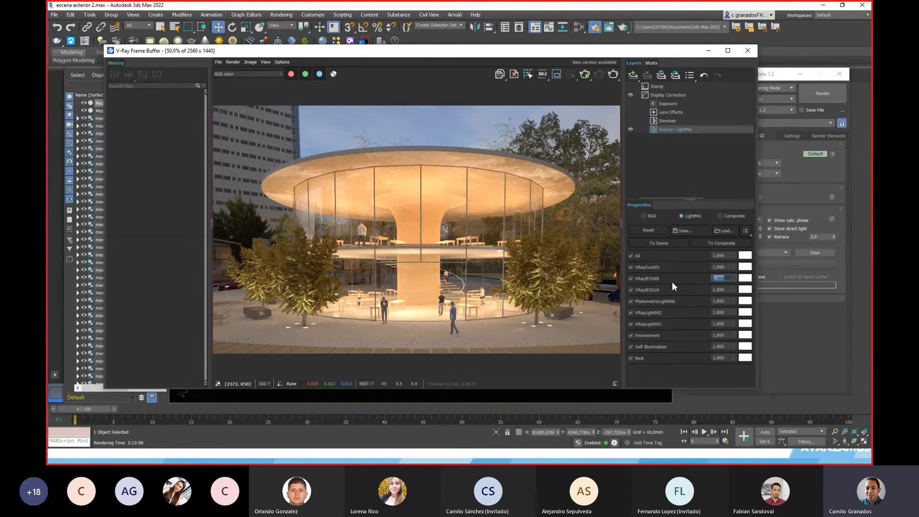
{"action": "type", "text": "10"}
{"action": "key", "text": "Return"}
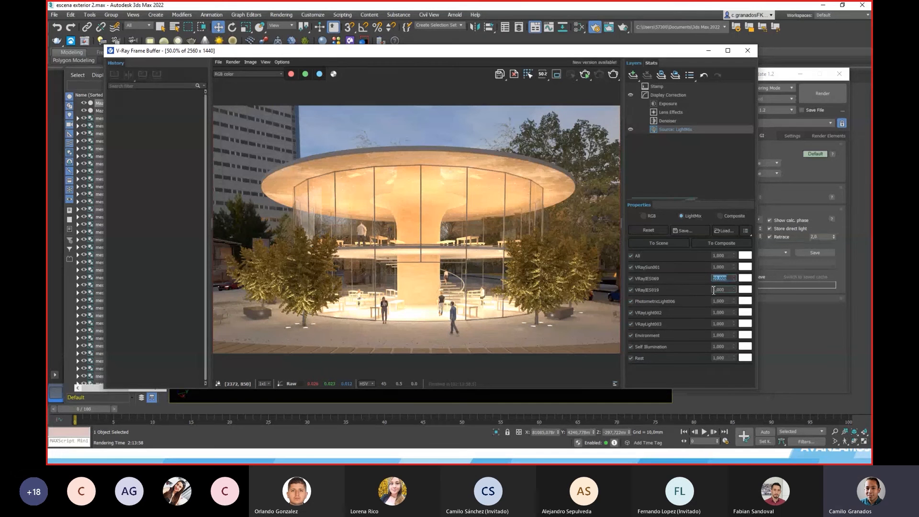
{"action": "type", "text": "0,5"}
{"action": "key", "text": "Return"}
{"action": "type", "text": "1"}
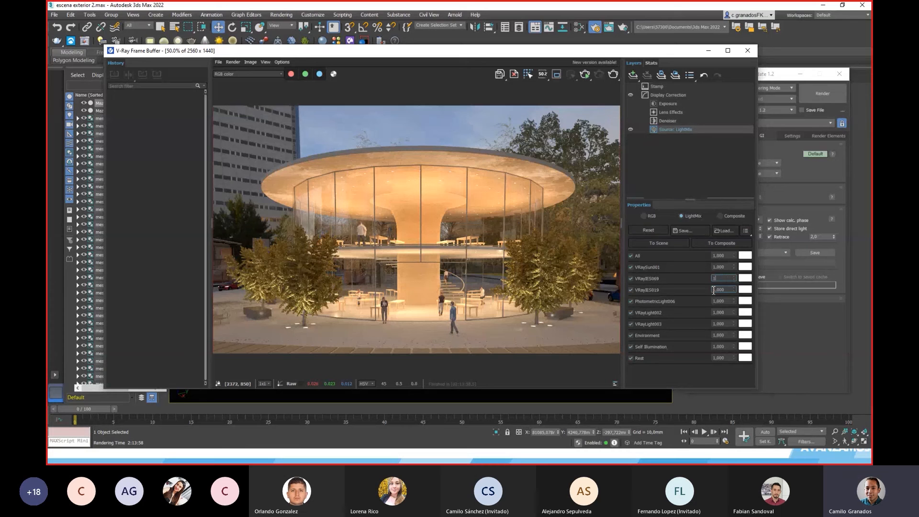
{"action": "key", "text": "Return"}
- Compare VRayIES019 off and on and at higher LightMix intensities, including 2, then restore its intensity to 1
{"action": "left_click", "coordinate": [630, 290]}
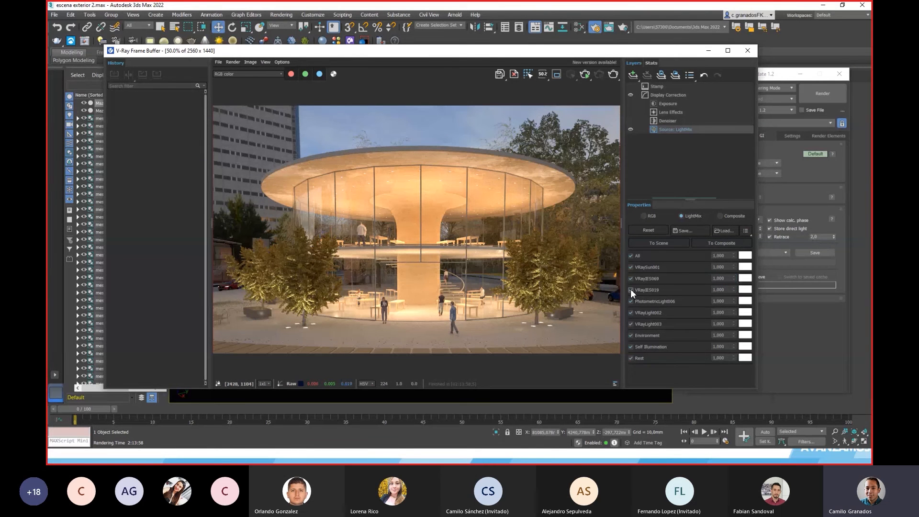
{"action": "left_click", "coordinate": [630, 289]}
{"action": "left_click", "coordinate": [724, 290]}
{"action": "left_click_drag", "start_coordinate": [725, 289], "coordinate": [707, 291]}
{"action": "type", "text": "4"}
{"action": "type", "text": "5"}
{"action": "key", "text": "Return"}
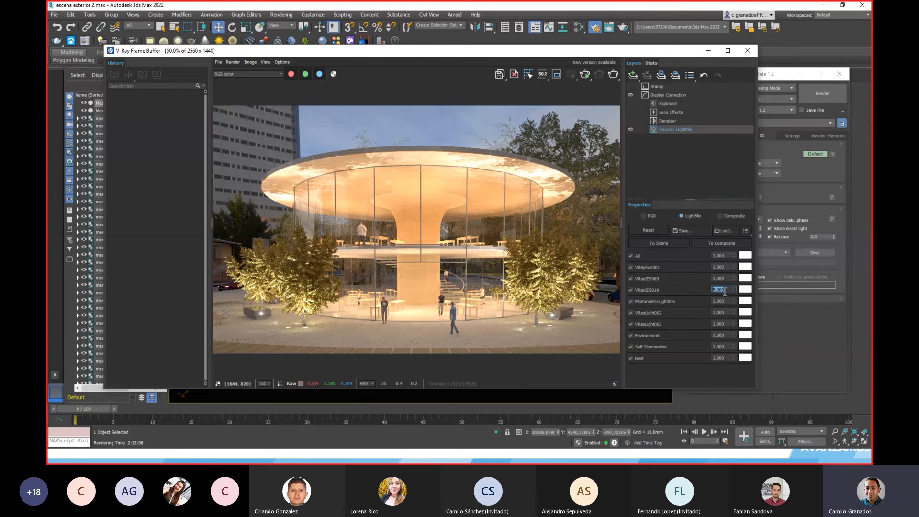
{"action": "type", "text": "2"}
{"action": "key", "text": "Return"}
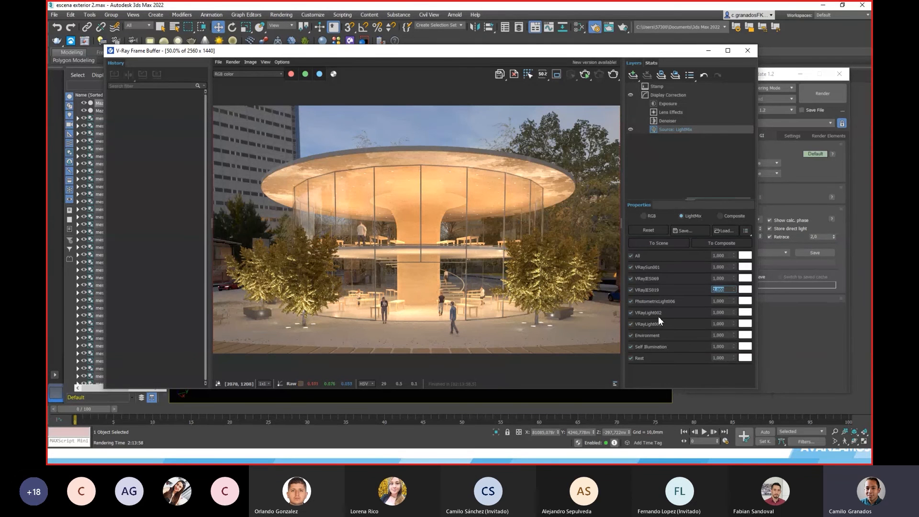
{"action": "type", "text": "1"}
{"action": "left_click", "coordinate": [725, 301]}
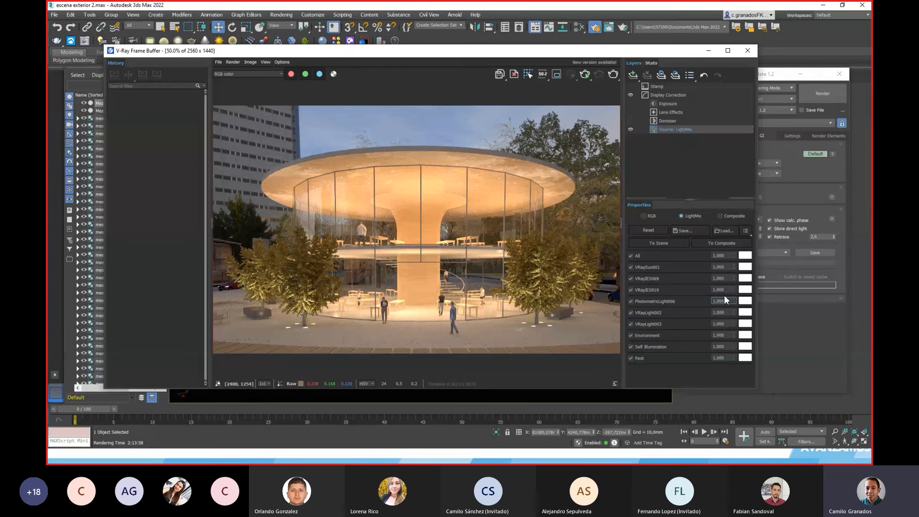
{"action": "left_click", "coordinate": [719, 289]}
{"action": "double_click", "coordinate": [719, 290]}
{"action": "left_click_drag", "start_coordinate": [733, 291], "coordinate": [725, 294]}
- Try a different intensity for PhotometricLight006 in the LightMix, then restore it to 1
{"action": "left_click", "coordinate": [725, 301]}
{"action": "left_click_drag", "start_coordinate": [733, 301], "coordinate": [733, 5]}
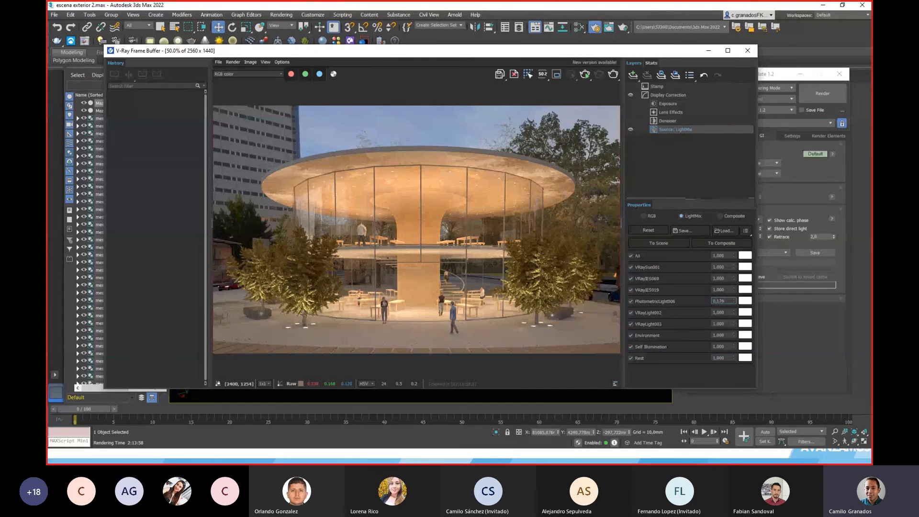
{"action": "double_click", "coordinate": [725, 301]}
{"action": "type", "text": "1"}
{"action": "left_click", "coordinate": [728, 313]}
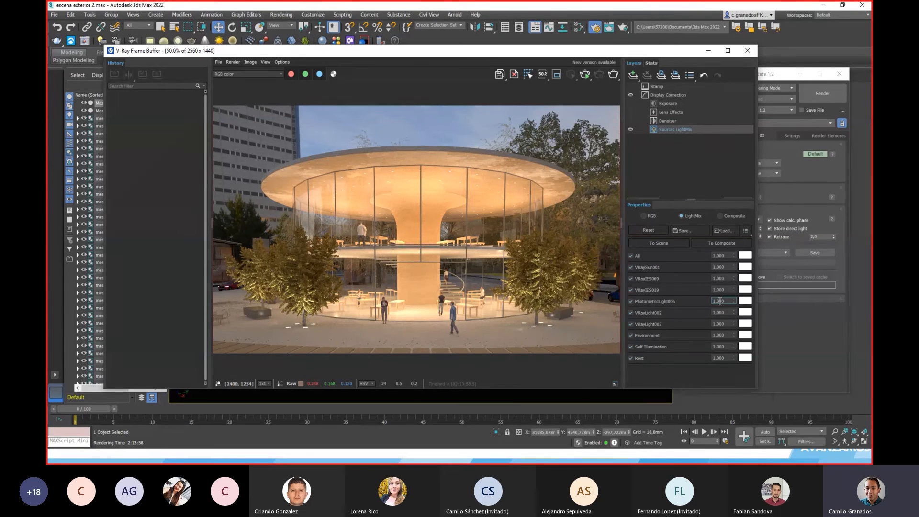
- Move the V-Ray Frame Buffer out of the way and select a VRayIES light beneath the front tree in the Perspective view
{"action": "left_click_drag", "start_coordinate": [579, 54], "coordinate": [47, 54]}
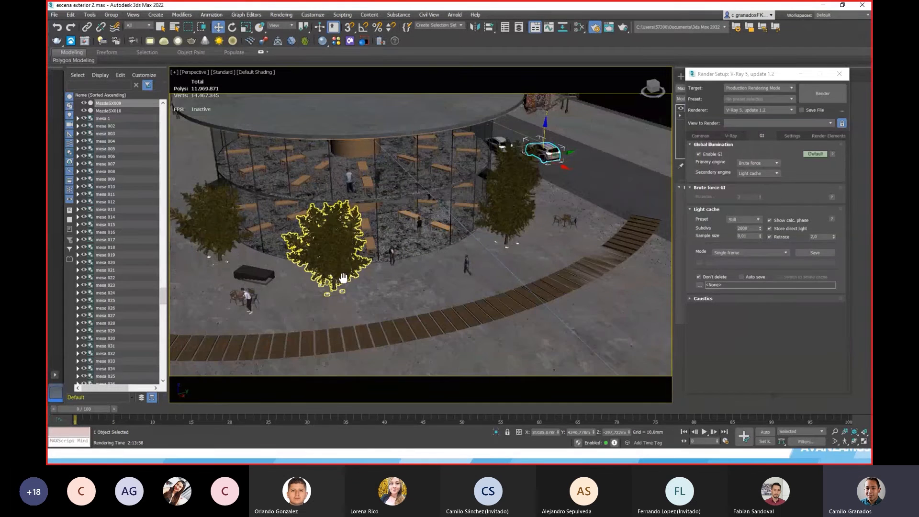
{"action": "middle_click_drag", "start_coordinate": [343, 280], "coordinate": [406, 261]}
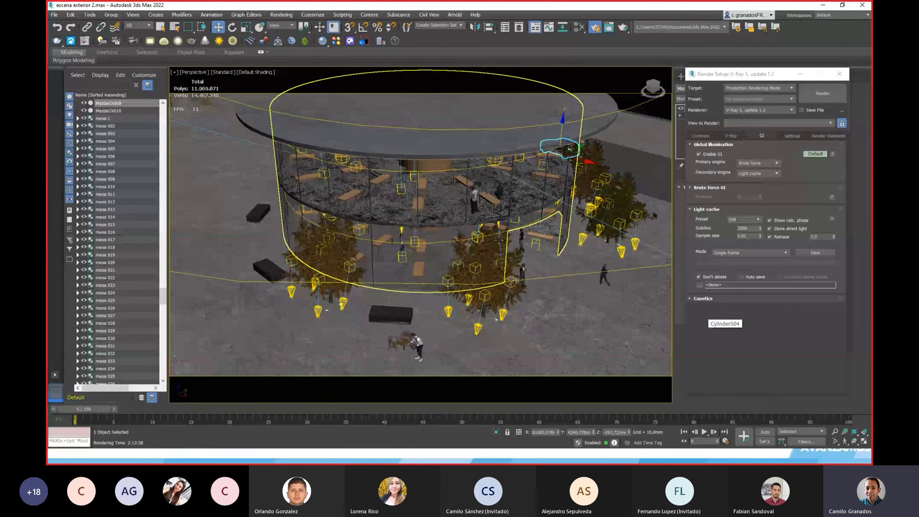
{"action": "middle_click_drag", "start_coordinate": [535, 265], "coordinate": [600, 284]}
{"action": "scroll", "coordinate": [473, 251], "scroll_direction": "down", "scroll_amount": 5}
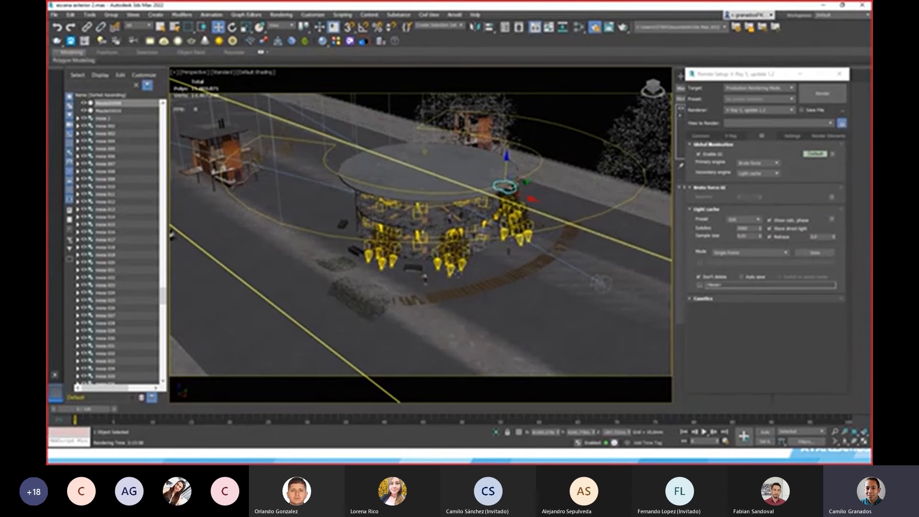
{"action": "scroll", "coordinate": [630, 236], "scroll_direction": "up", "scroll_amount": 6}
{"action": "left_click", "coordinate": [439, 273]}
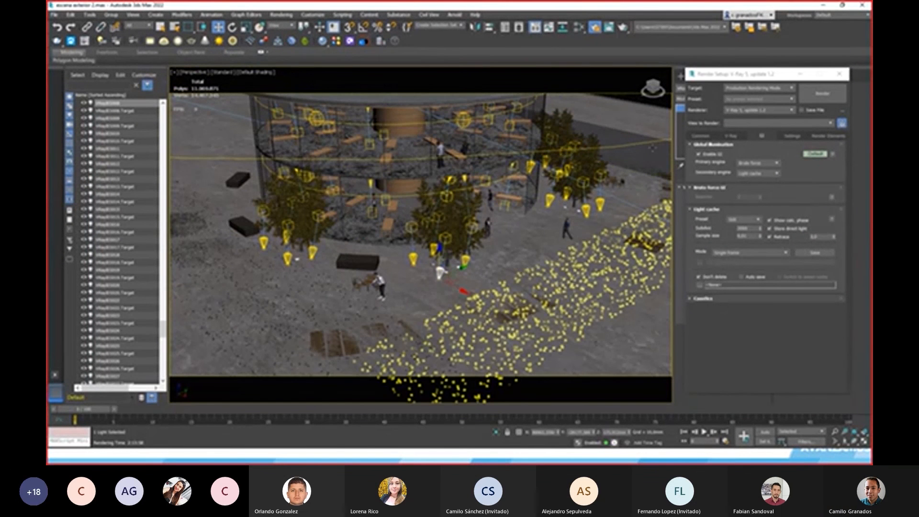
- Examine how the IES and photometric lights are distributed around the pavilion's roof, floors and central column
{"action": "middle_click_drag", "start_coordinate": [487, 228], "coordinate": [439, 313]}
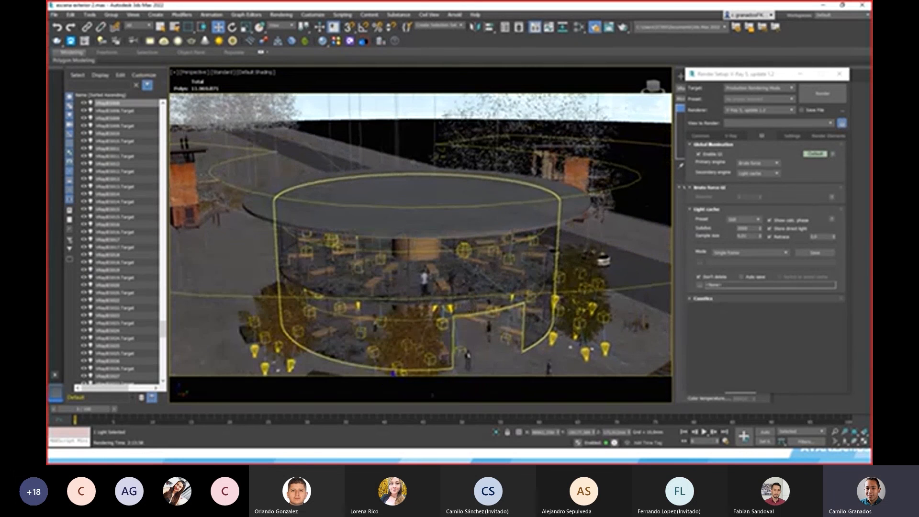
{"action": "scroll", "coordinate": [421, 267], "scroll_direction": "down", "scroll_amount": 3}
{"action": "middle_click_drag", "start_coordinate": [313, 143], "coordinate": [310, 115], "text": "alt"}
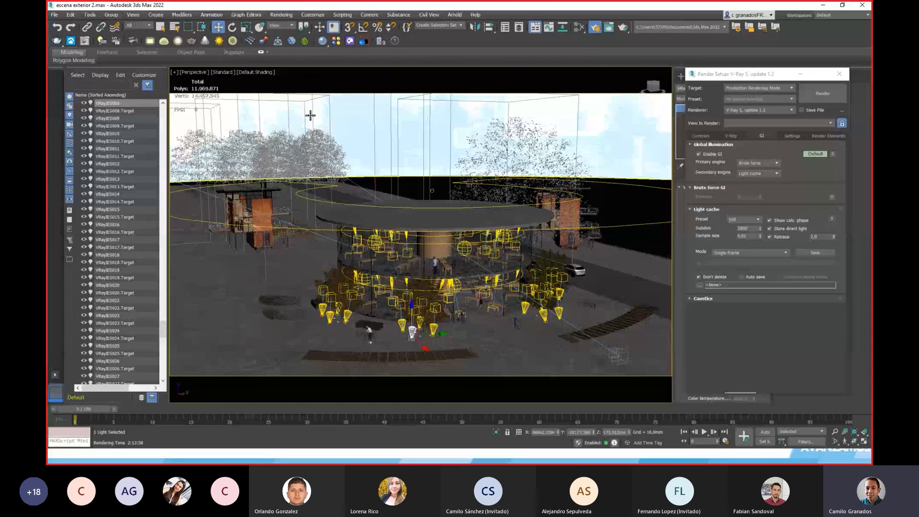
{"action": "middle_click_drag", "start_coordinate": [485, 259], "coordinate": [465, 306], "text": "alt"}
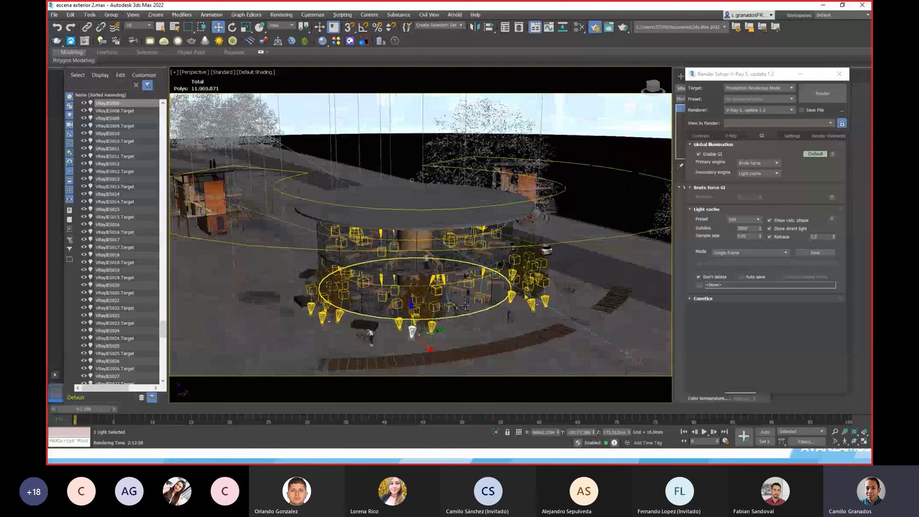
{"action": "scroll", "coordinate": [465, 305], "scroll_direction": "up", "scroll_amount": 5}
{"action": "scroll", "coordinate": [471, 257], "scroll_direction": "up", "scroll_amount": 6}
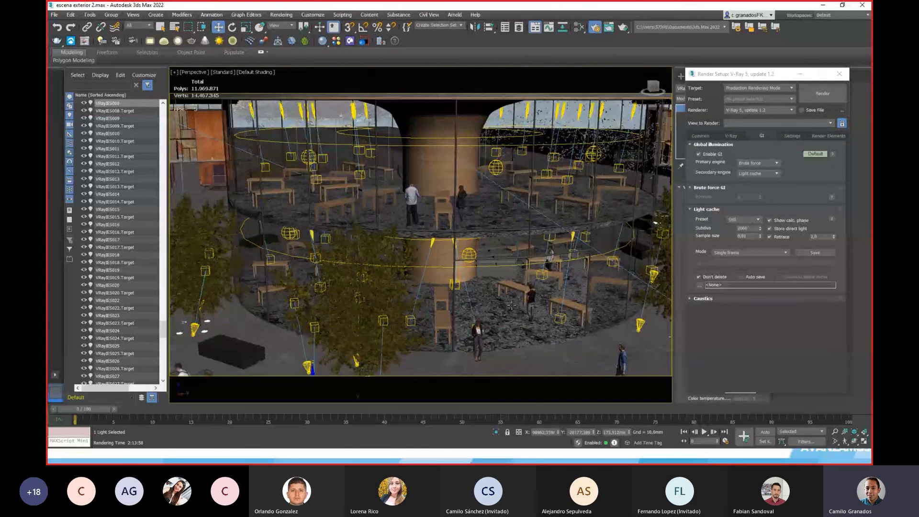
{"action": "middle_click_drag", "start_coordinate": [441, 266], "coordinate": [442, 266], "text": "alt"}
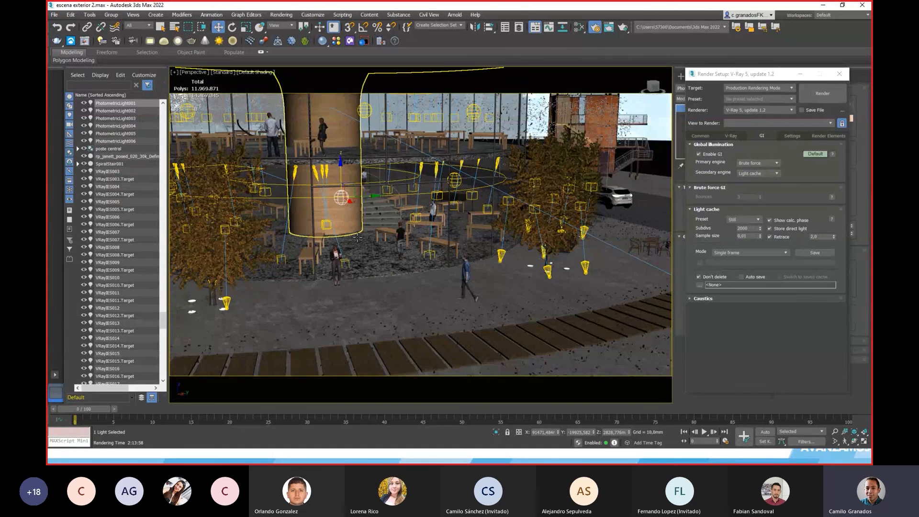
{"action": "middle_click_drag", "start_coordinate": [357, 237], "coordinate": [398, 274], "text": "alt"}
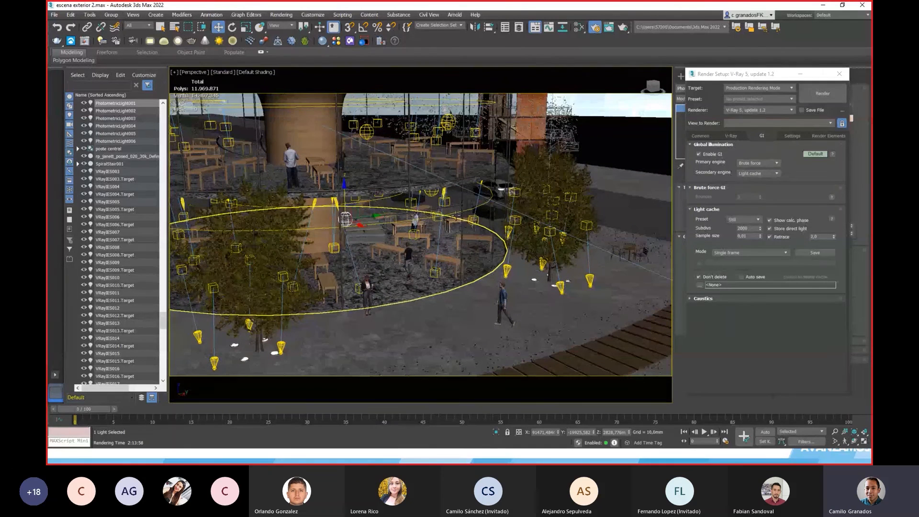
- Select the VRayIES014 light near the walking figure and examine the IES uplights placed around the trees
{"action": "left_click", "coordinate": [508, 268]}
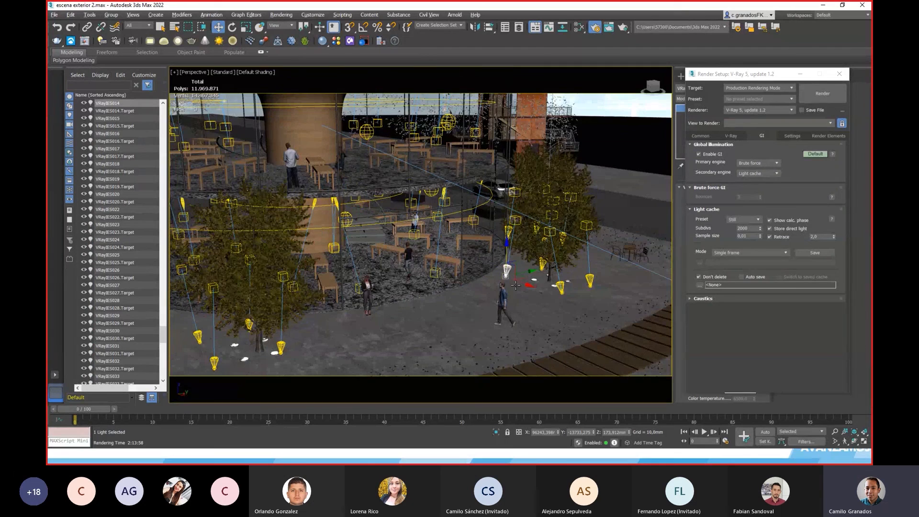
{"action": "scroll", "coordinate": [515, 286], "scroll_direction": "up", "scroll_amount": 6}
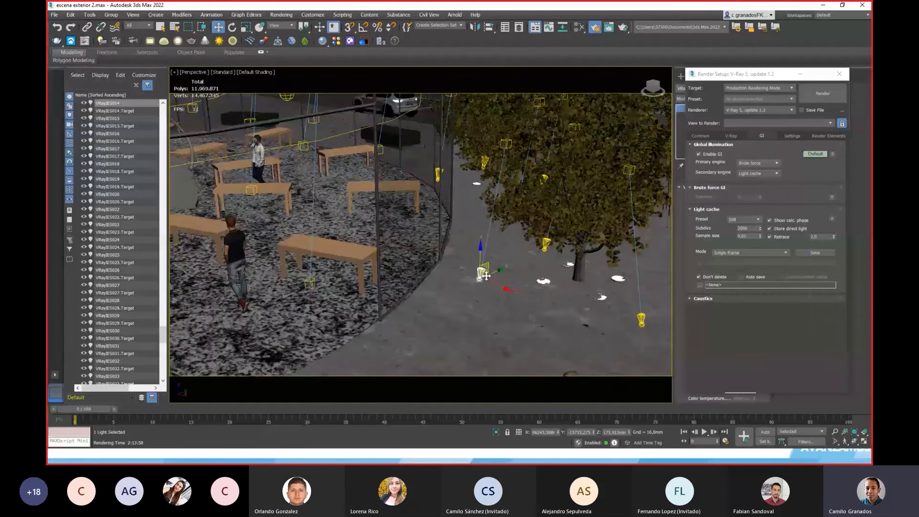
{"action": "scroll", "coordinate": [486, 276], "scroll_direction": "down", "scroll_amount": 6}
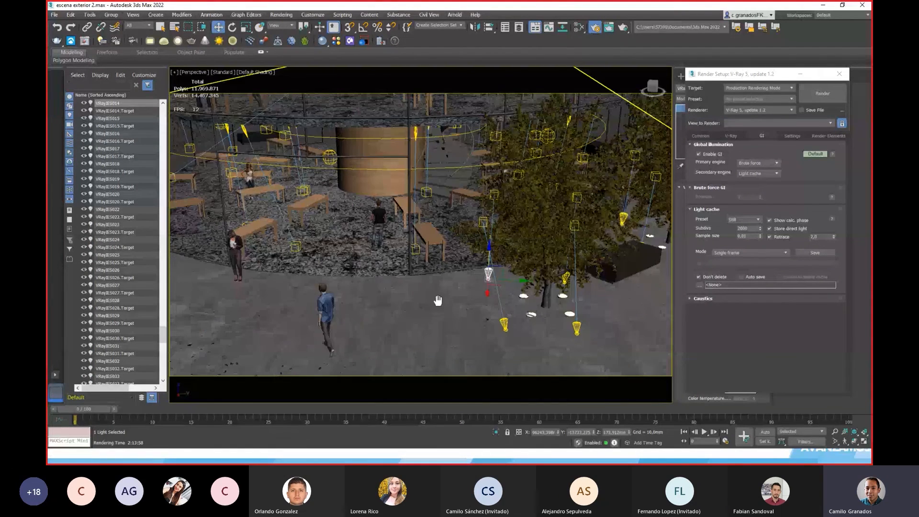
{"action": "middle_click_drag", "start_coordinate": [438, 300], "coordinate": [531, 293]}
{"action": "middle_click_drag", "start_coordinate": [354, 294], "coordinate": [438, 300], "text": "alt"}
{"action": "scroll", "coordinate": [433, 260], "scroll_direction": "down", "scroll_amount": 3}
{"action": "middle_click_drag", "start_coordinate": [438, 300], "coordinate": [467, 294]}
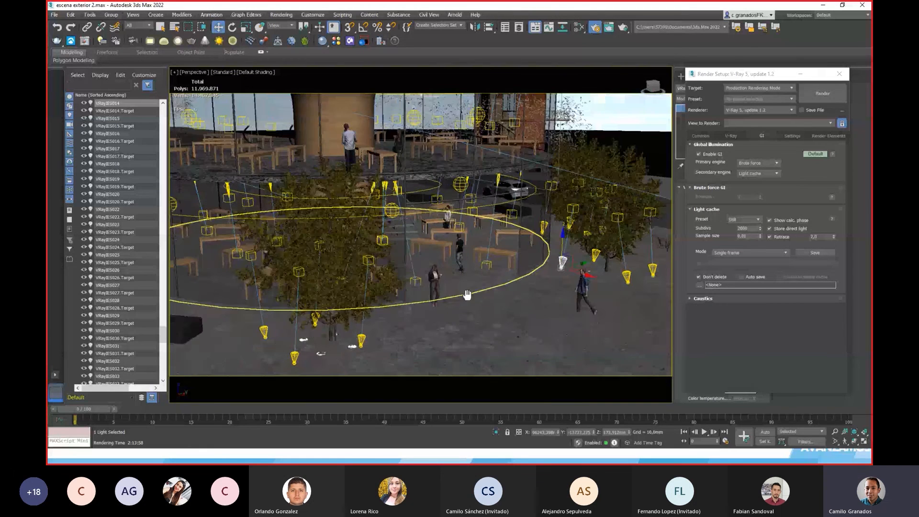
{"action": "scroll", "coordinate": [466, 294], "scroll_direction": "down", "scroll_amount": 6}
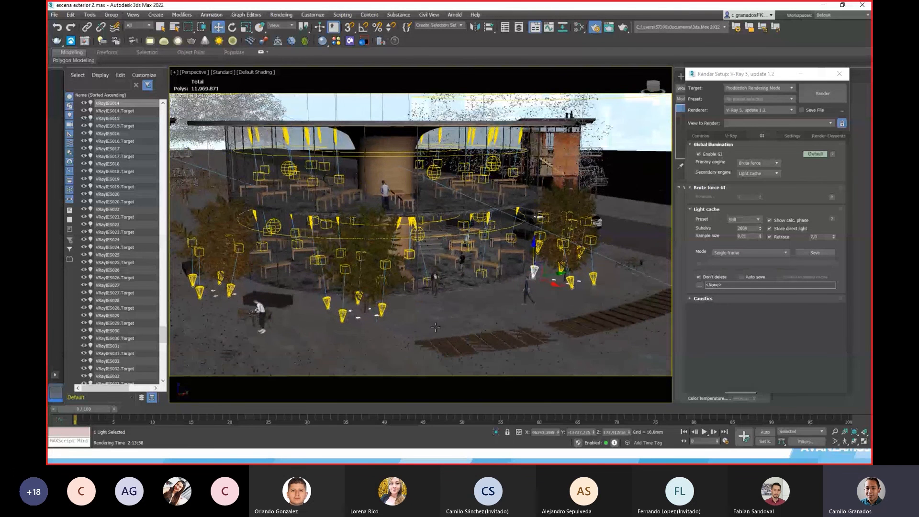
- Close the Render Setup and review the parameters of the tree's VRayIES lights and of PhotometricLight001 by the column
{"action": "left_click", "coordinate": [838, 74]}
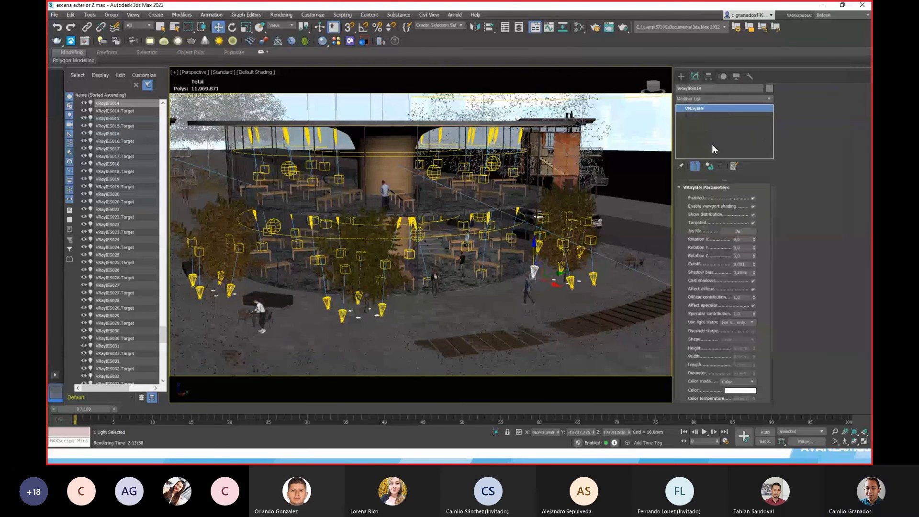
{"action": "scroll", "coordinate": [765, 358], "scroll_direction": "down", "scroll_amount": 3}
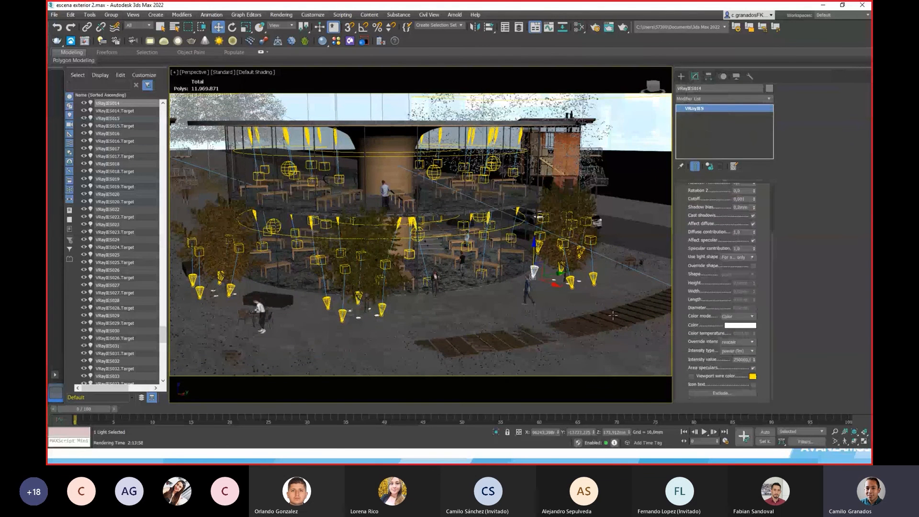
{"action": "left_click", "coordinate": [570, 281]}
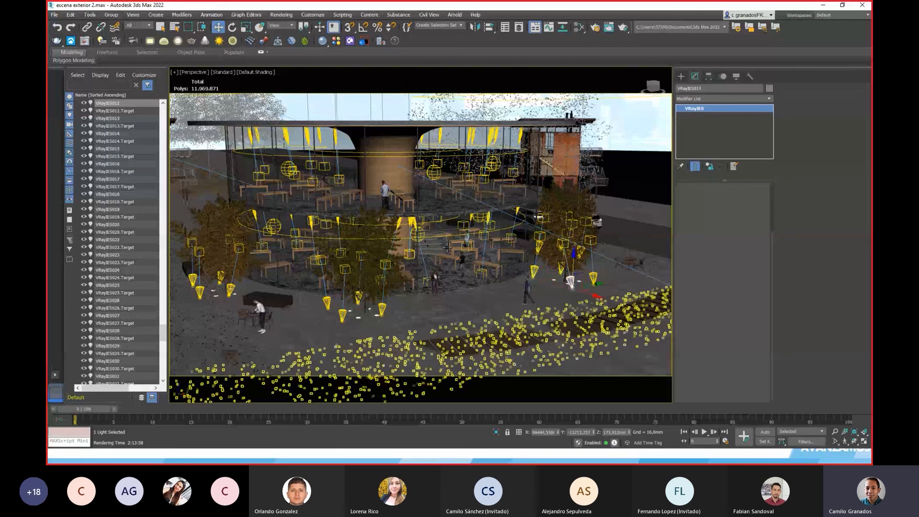
{"action": "left_click", "coordinate": [420, 234]}
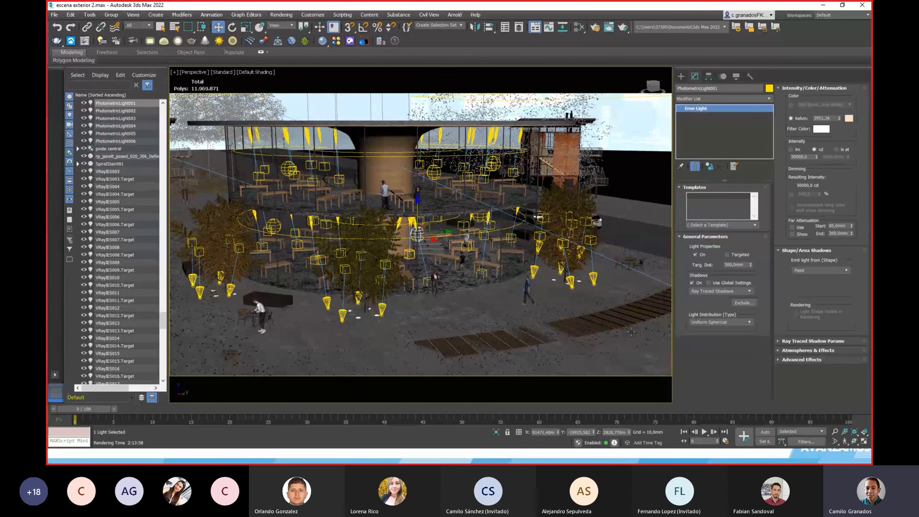
- Examine the pavilion's glass cylinder, ceiling and interior lights from several angles, and bring the V-Ray Frame Buffer back over the scene
{"action": "middle_click_drag", "start_coordinate": [486, 299], "coordinate": [465, 300], "text": "alt"}
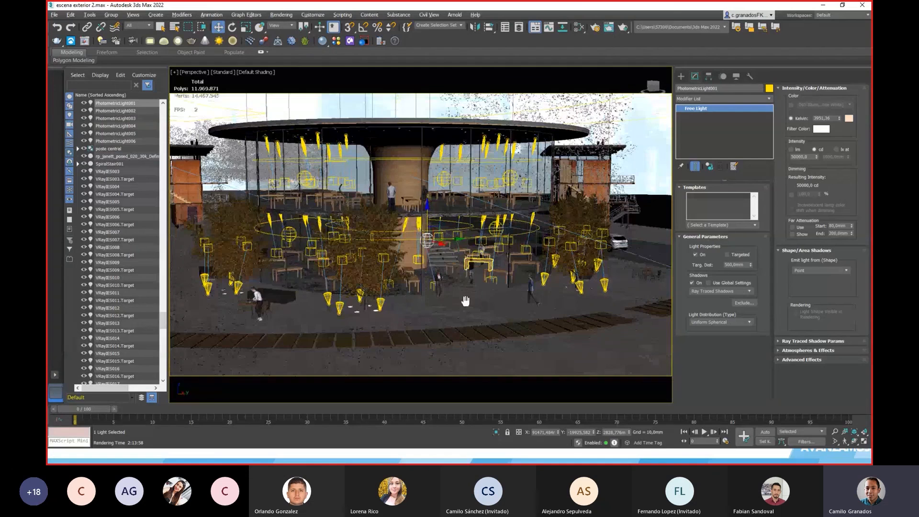
{"action": "scroll", "coordinate": [465, 300], "scroll_direction": "up", "scroll_amount": 3}
{"action": "left_click", "coordinate": [478, 287]}
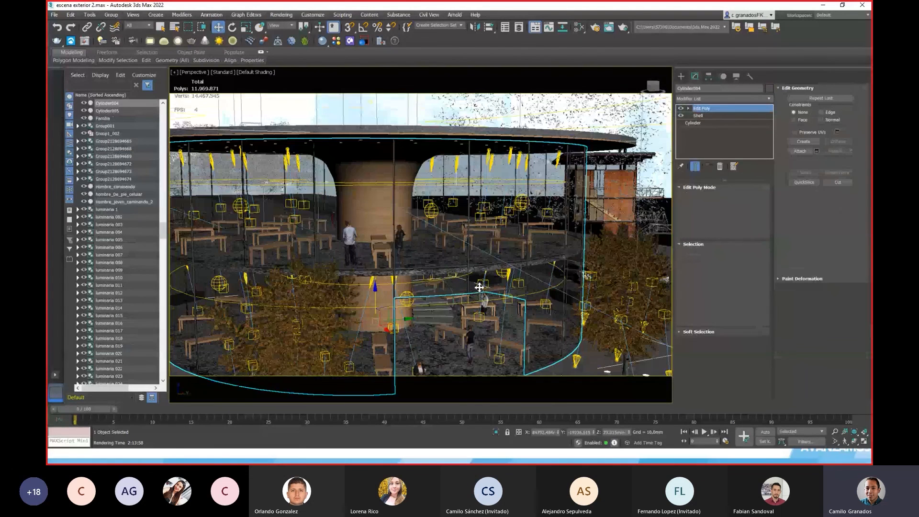
{"action": "middle_click_drag", "start_coordinate": [478, 287], "coordinate": [442, 235], "text": "alt"}
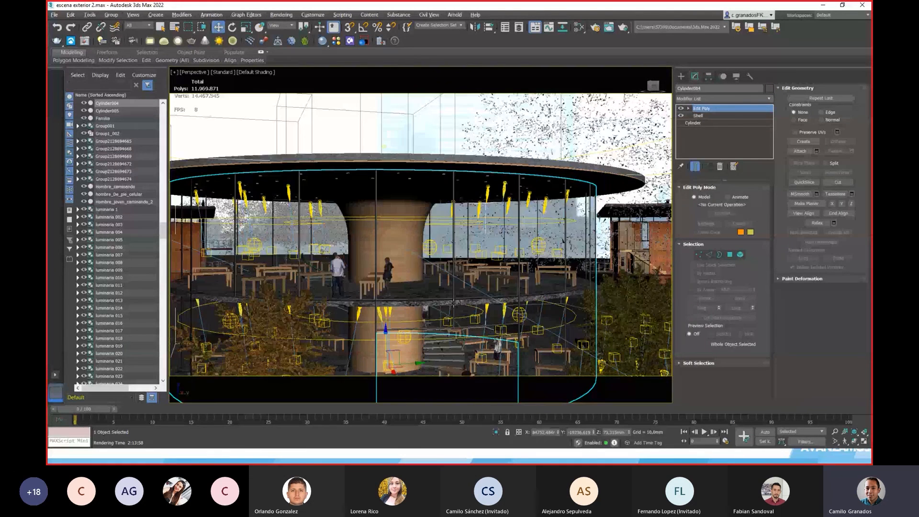
{"action": "middle_click_drag", "start_coordinate": [453, 303], "coordinate": [462, 299], "text": "alt"}
{"action": "middle_click_drag", "start_coordinate": [493, 218], "coordinate": [482, 231], "text": "alt"}
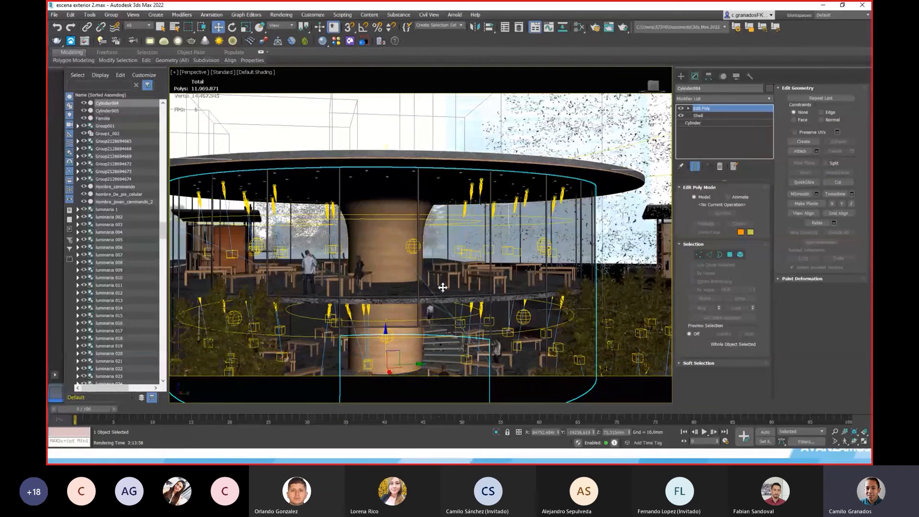
{"action": "middle_click_drag", "start_coordinate": [441, 286], "coordinate": [429, 232]}
{"action": "scroll", "coordinate": [484, 307], "scroll_direction": "down", "scroll_amount": 2}
{"action": "middle_click_drag", "start_coordinate": [469, 300], "coordinate": [471, 323], "text": "alt"}
{"action": "left_click_drag", "start_coordinate": [0, 71], "coordinate": [414, 61]}
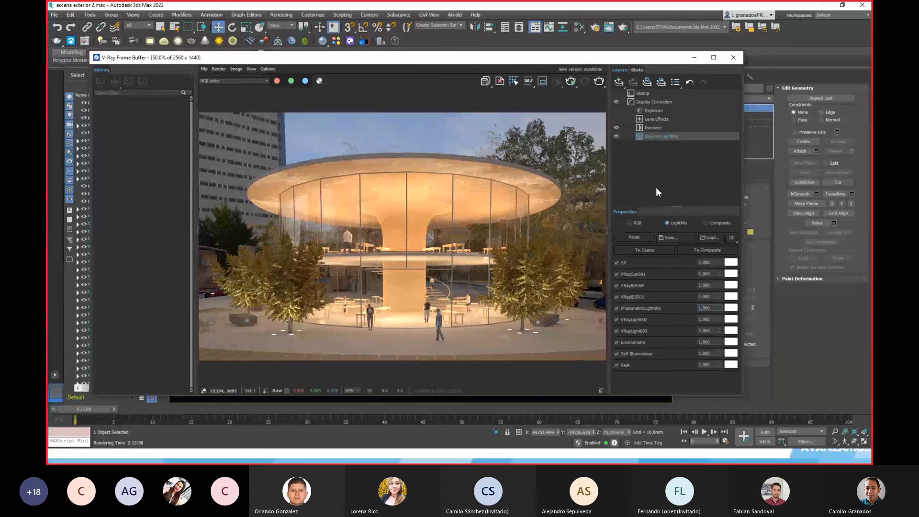
- Enable the Exposure layer in the frame buffer and set exposure to about -0.59, highlight burn to 0.715 and contrast to 0.281
{"action": "left_click_drag", "start_coordinate": [444, 64], "coordinate": [441, 62]}
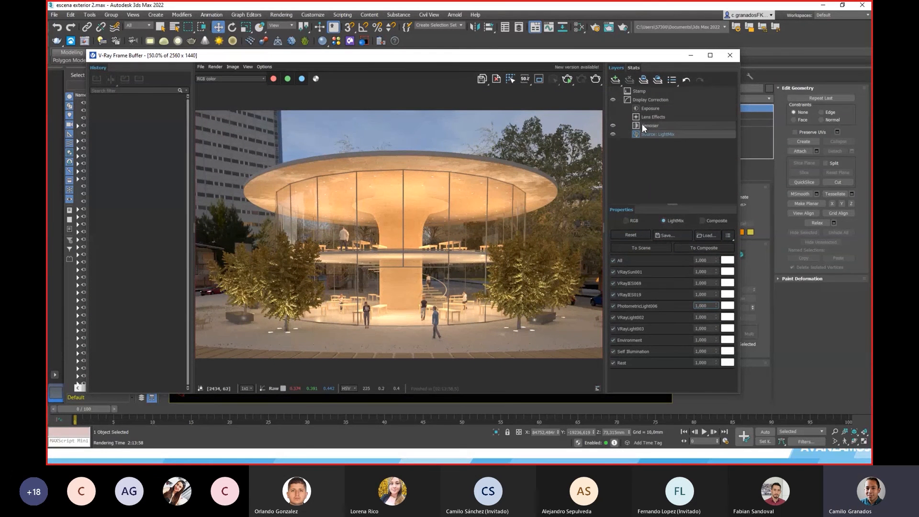
{"action": "left_click", "coordinate": [647, 107]}
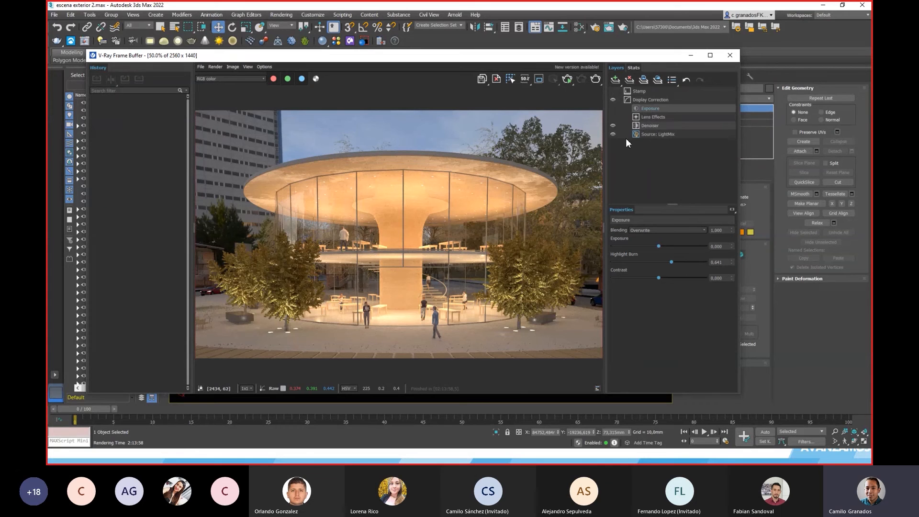
{"action": "left_click", "coordinate": [613, 107]}
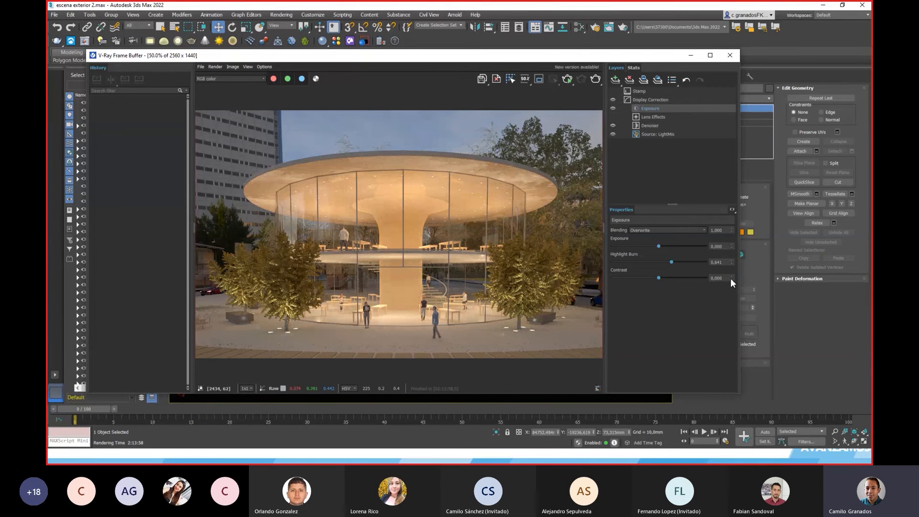
{"action": "mouse_move", "coordinate": [639, 245]}
{"action": "left_mouse_down"}
{"action": "mouse_move", "coordinate": [685, 245]}
{"action": "mouse_move", "coordinate": [651, 246]}
{"action": "mouse_move", "coordinate": [654, 261]}
{"action": "mouse_move", "coordinate": [642, 263]}
{"action": "mouse_move", "coordinate": [681, 260]}
{"action": "mouse_move", "coordinate": [646, 265]}
{"action": "mouse_move", "coordinate": [677, 262]}
{"action": "mouse_move", "coordinate": [661, 276]}
{"action": "mouse_move", "coordinate": [674, 276]}
{"action": "mouse_move", "coordinate": [658, 276]}
{"action": "mouse_move", "coordinate": [671, 274]}
{"action": "left_mouse_up"}
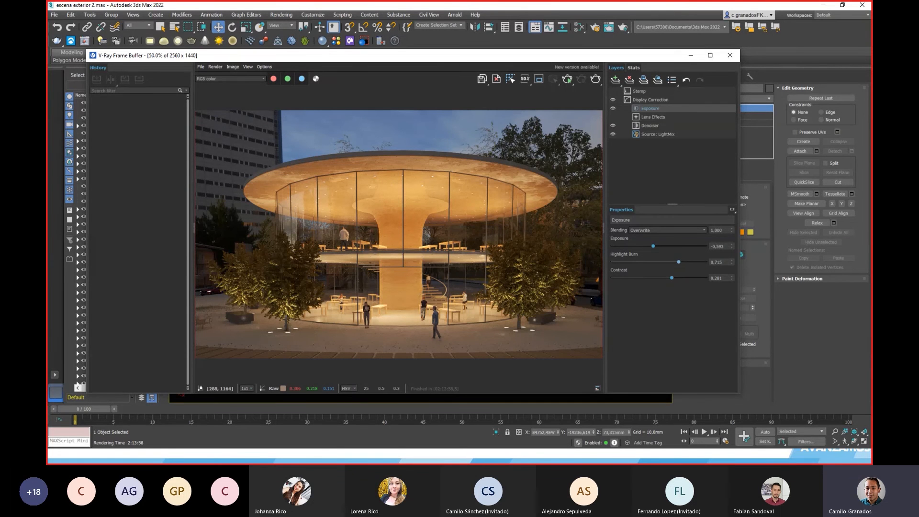
- Check the render folder through the save dialog for the current channel, and close the dialog without saving
{"action": "key", "text": "alt+Tab"}
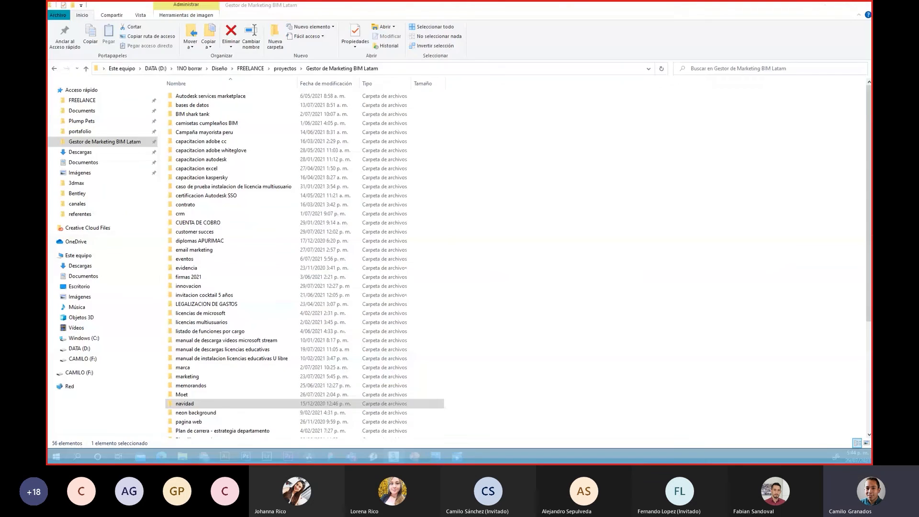
{"action": "key", "text": "alt+Tab"}
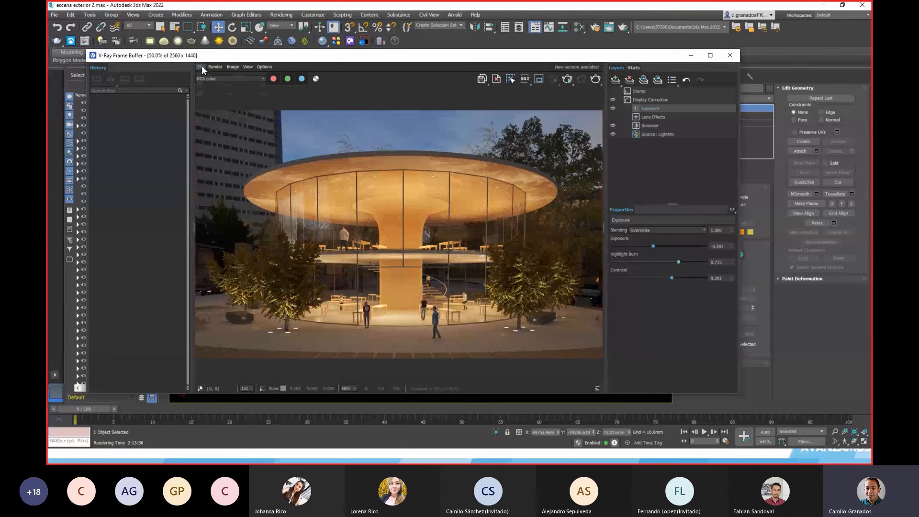
{"action": "left_click", "coordinate": [201, 68]}
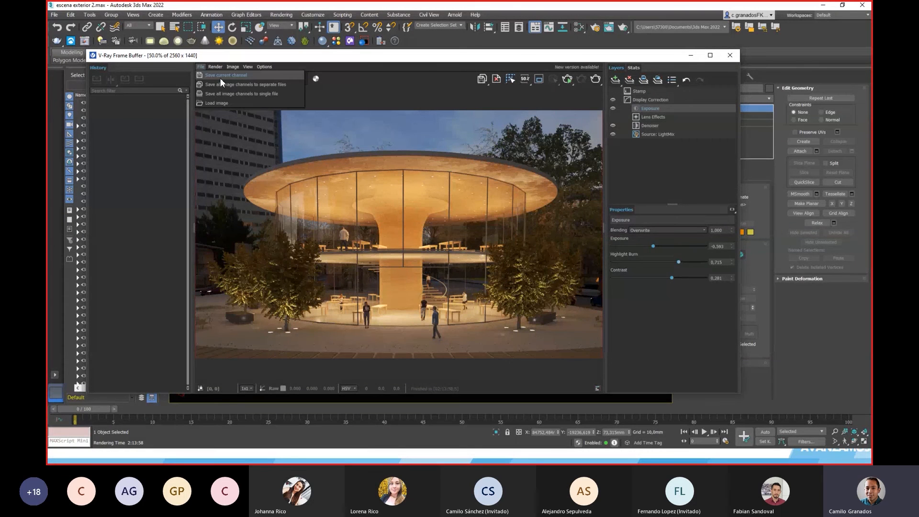
{"action": "left_click", "coordinate": [220, 76]}
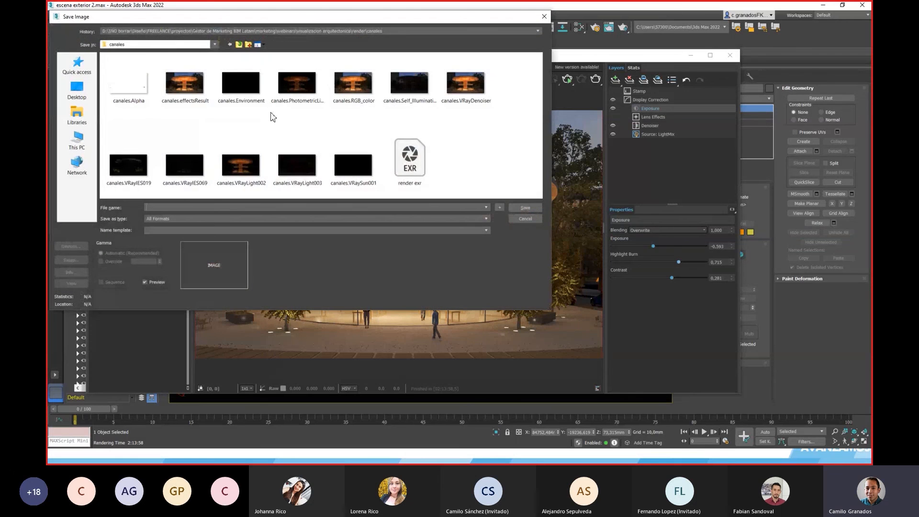
{"action": "left_click", "coordinate": [239, 44]}
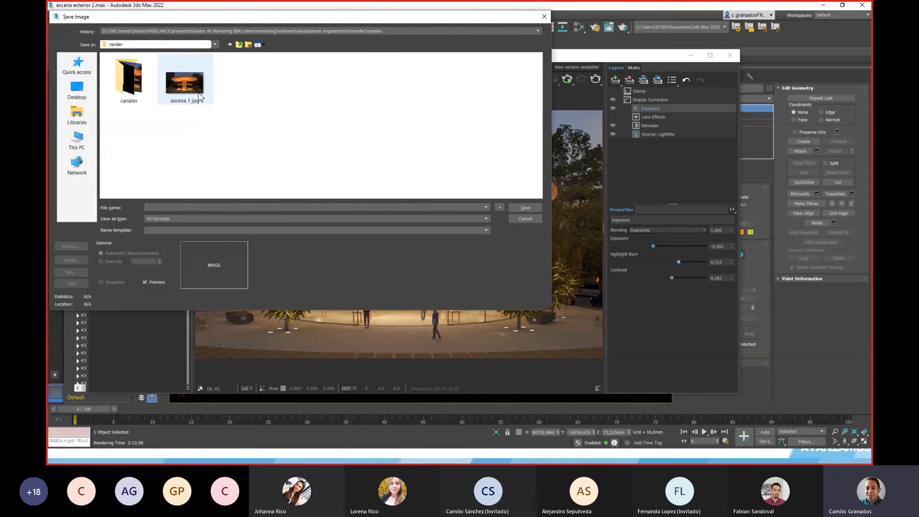
{"action": "left_click", "coordinate": [525, 218]}
- Turn off Display Correction in the frame buffer and view the saved render escena 1 jpg in Photos
{"action": "left_click", "coordinate": [613, 100]}
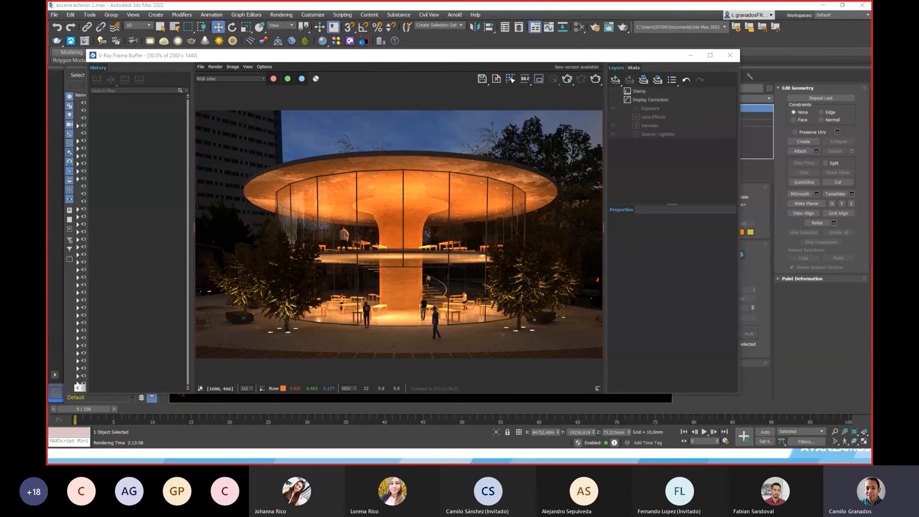
{"action": "key", "text": "alt+Tab"}
{"action": "left_click", "coordinate": [238, 70]}
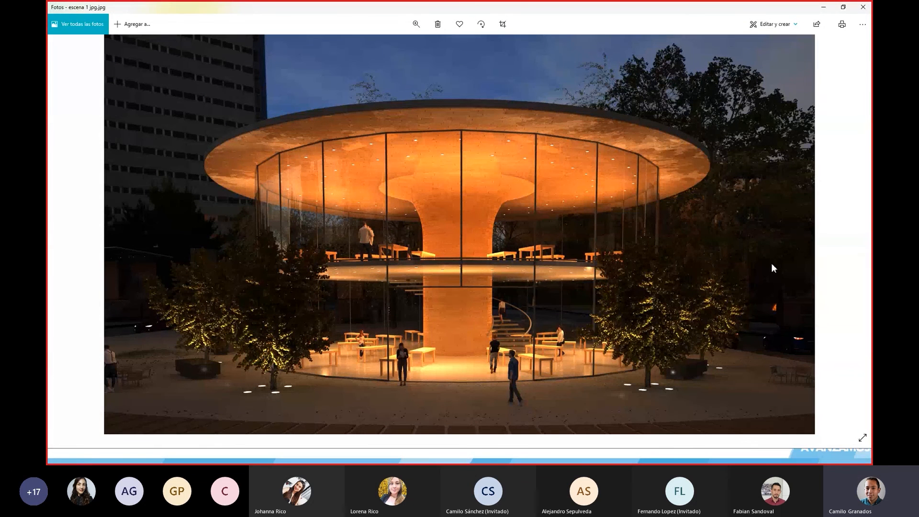
{"action": "left_click", "coordinate": [863, 7]}
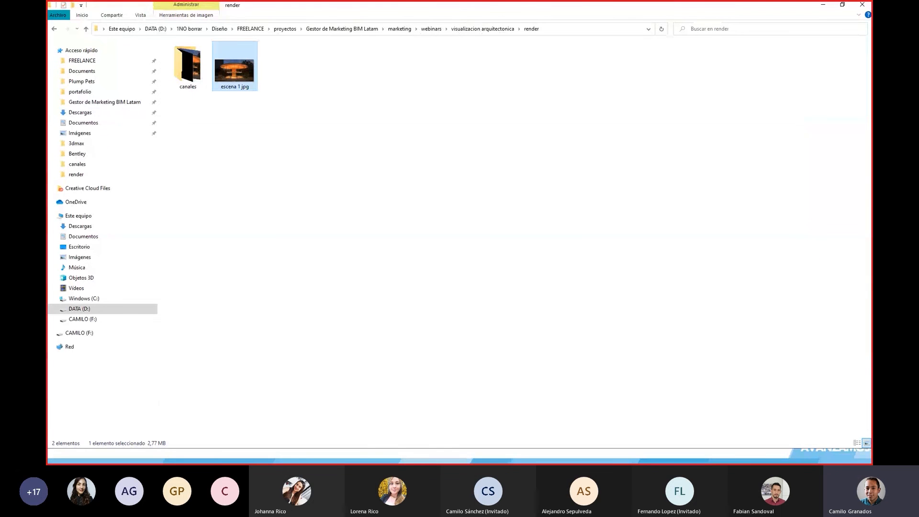
- Switch to Photoshop, close the Camera Raw filter on render exr without applying it, and open escena 1 jpg as a second document
{"action": "key", "text": "alt+Tab"}
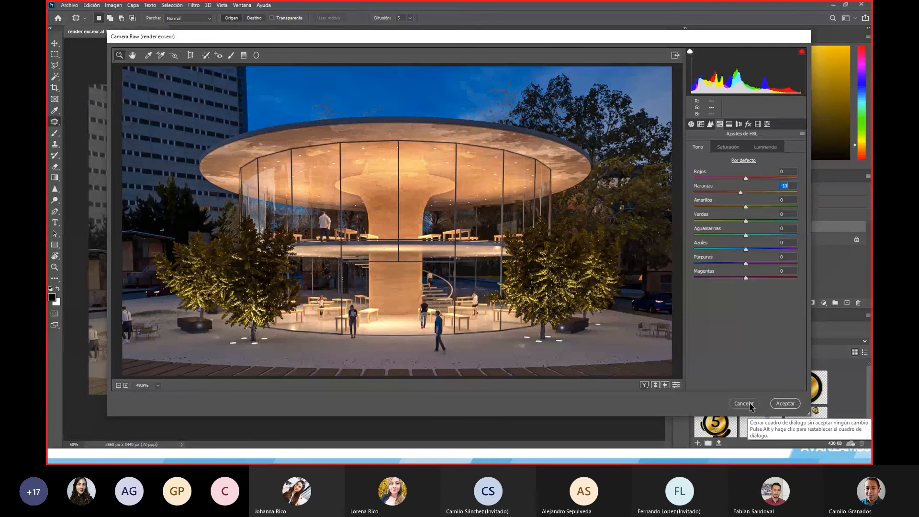
{"action": "left_click", "coordinate": [785, 402]}
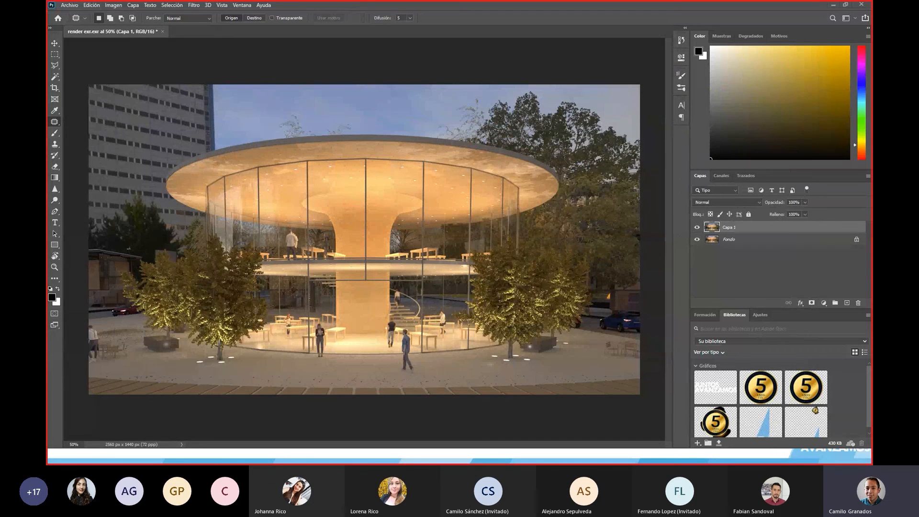
{"action": "key", "text": "alt+Tab"}
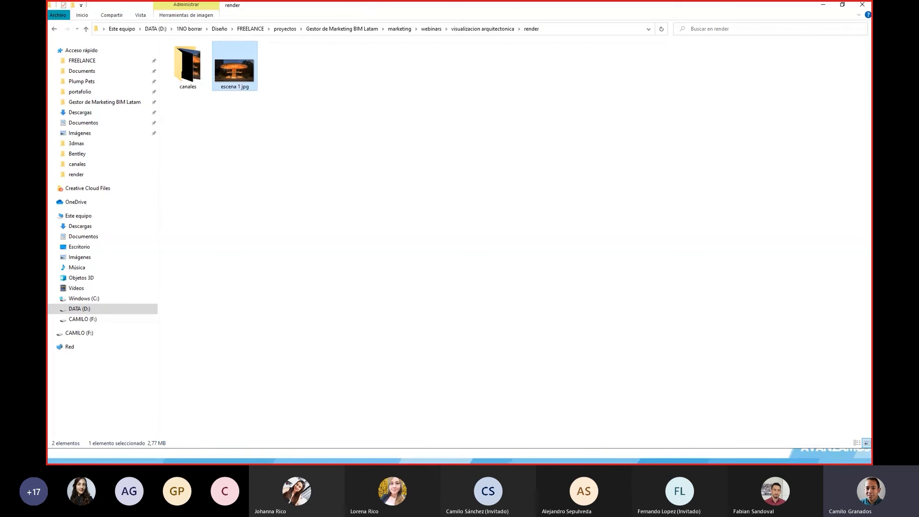
{"action": "double_click", "coordinate": [360, 11]}
{"action": "key", "text": "alt+Tab"}
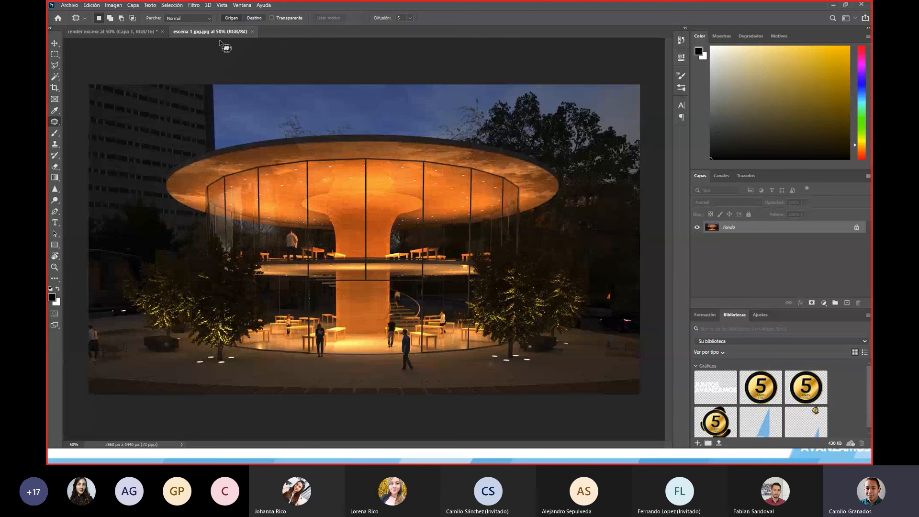
- Duplicate the background layer of the escena 1 jpg document
{"action": "left_click", "coordinate": [194, 5]}
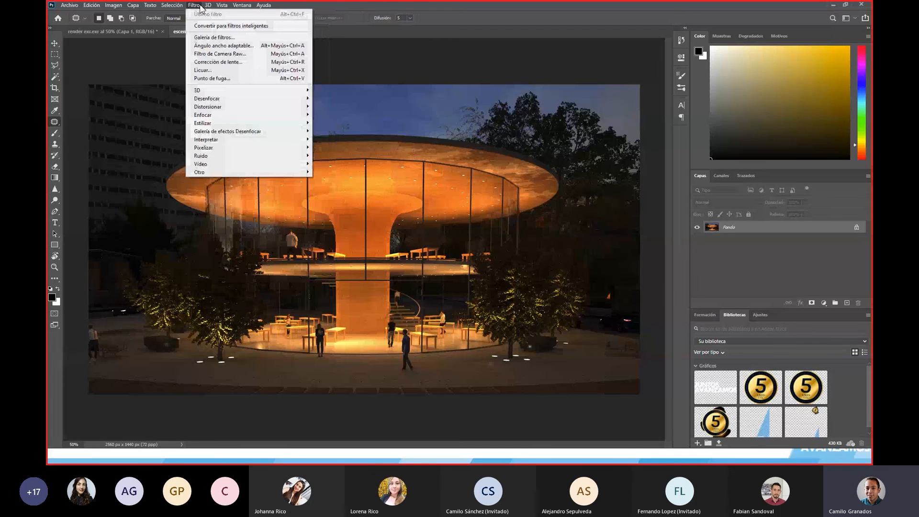
{"action": "left_click", "coordinate": [201, 8]}
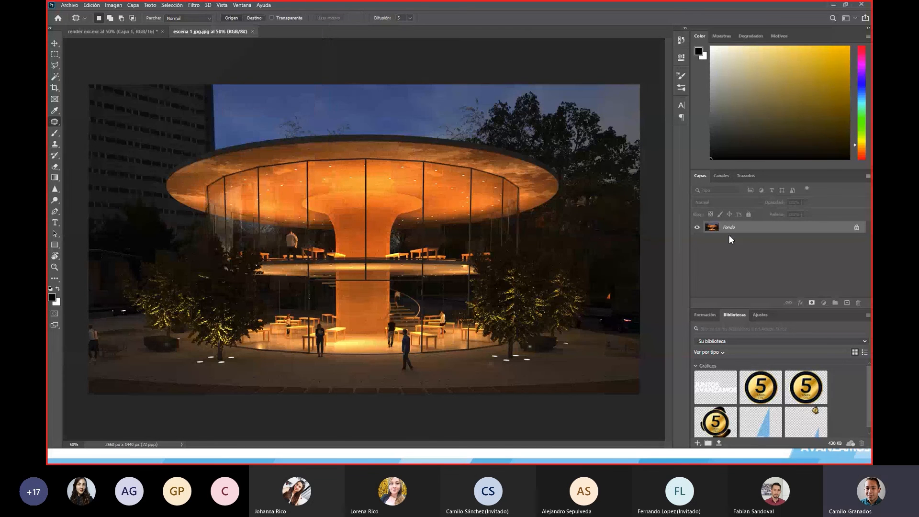
{"action": "key", "text": "ctrl+j"}
- Try raising the exposure of escena 1 jpg to +3.80 in the Camera Raw filter, and cancel the filter
{"action": "left_click", "coordinate": [194, 6]}
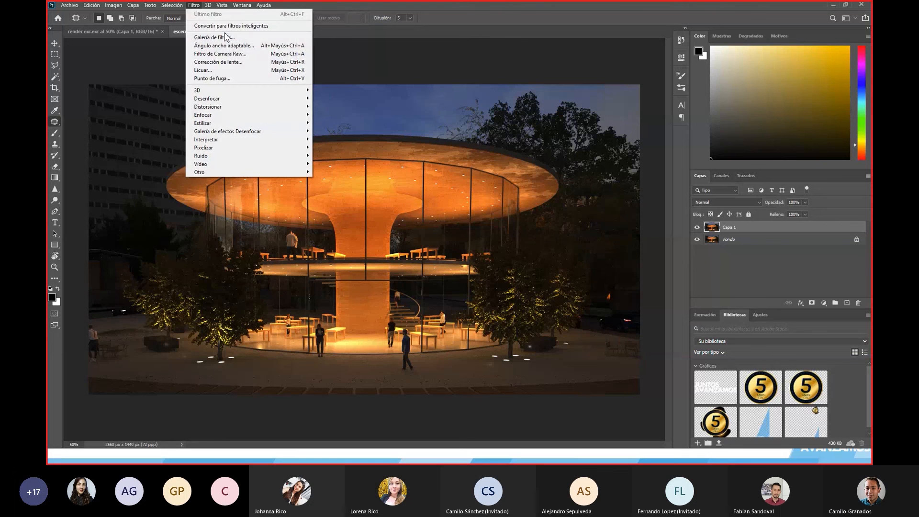
{"action": "left_click", "coordinate": [237, 54]}
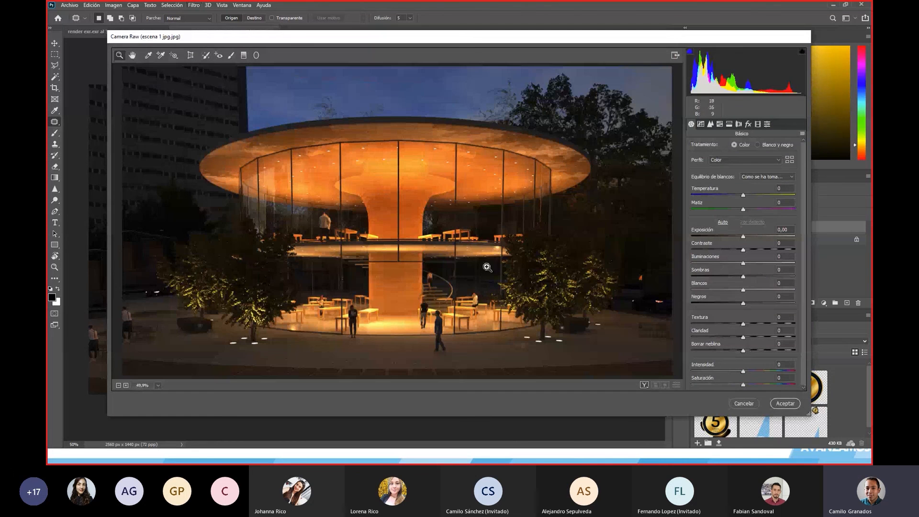
{"action": "left_click_drag", "start_coordinate": [480, 41], "coordinate": [465, 47]}
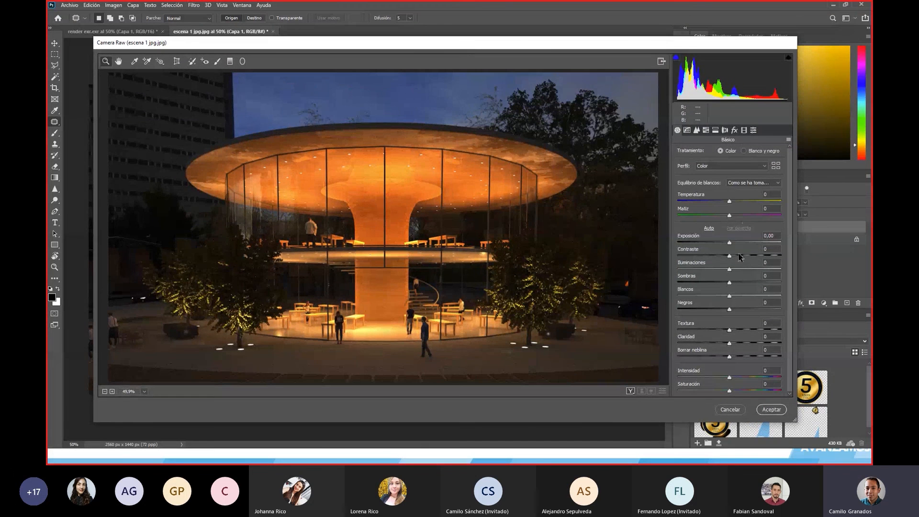
{"action": "left_click_drag", "start_coordinate": [729, 243], "coordinate": [768, 243]}
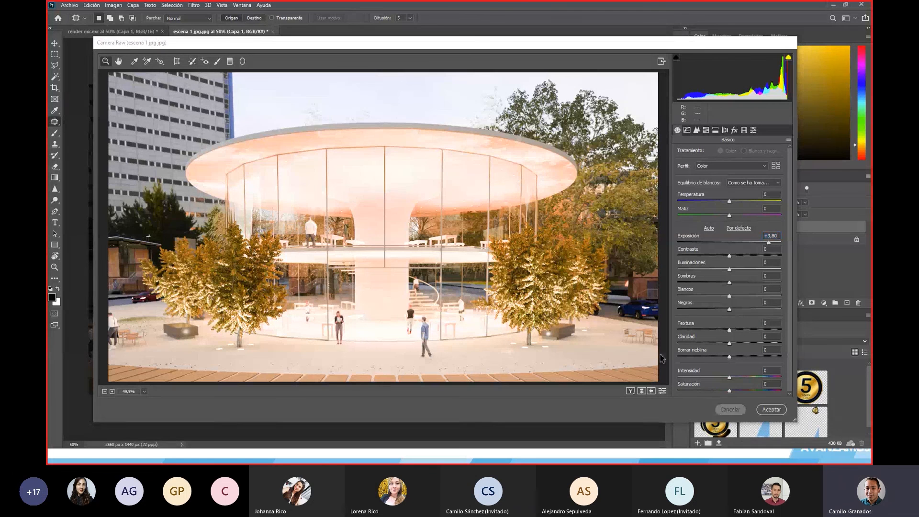
{"action": "left_click", "coordinate": [730, 409]}
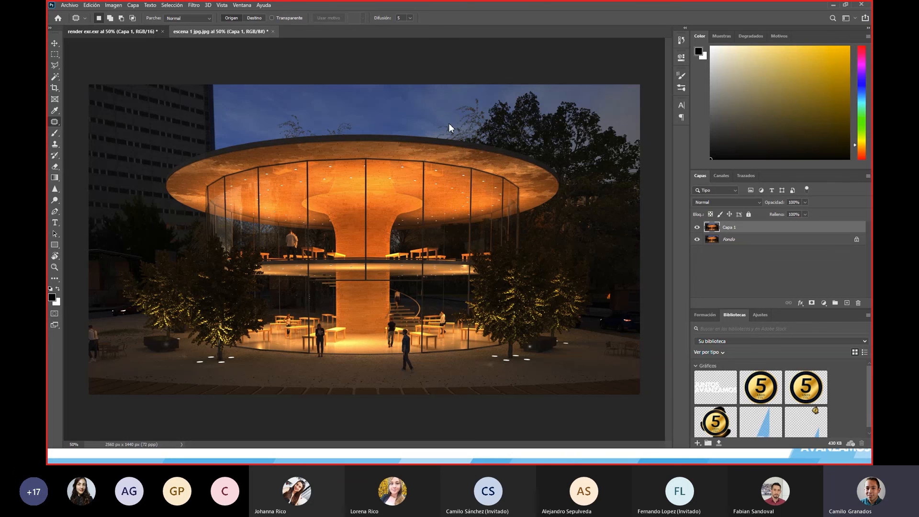
- In the Camera Raw filter on render exr, test the shadows at -100, set them to -1 and slightly lower the blacks
{"action": "key", "text": "ctrl+Tab"}
{"action": "key", "text": "ctrl+Tab"}
{"action": "left_click", "coordinate": [128, 33]}
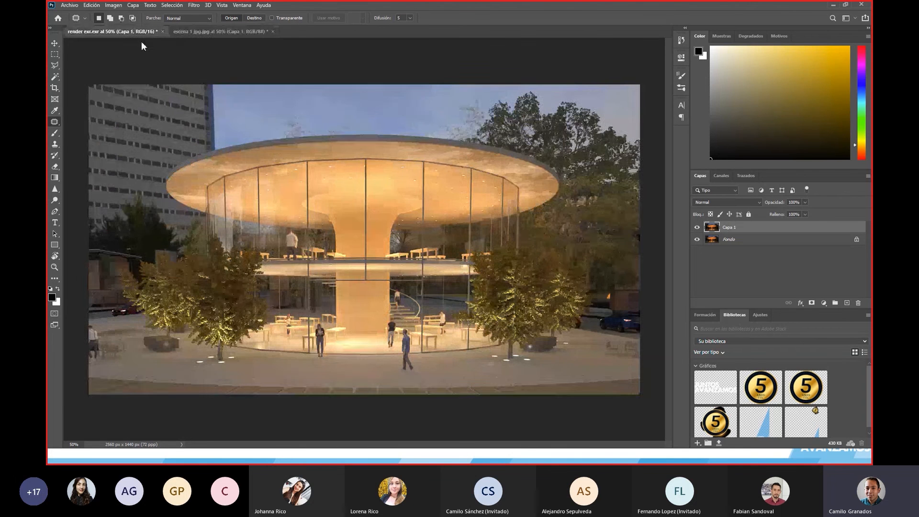
{"action": "left_click", "coordinate": [191, 6]}
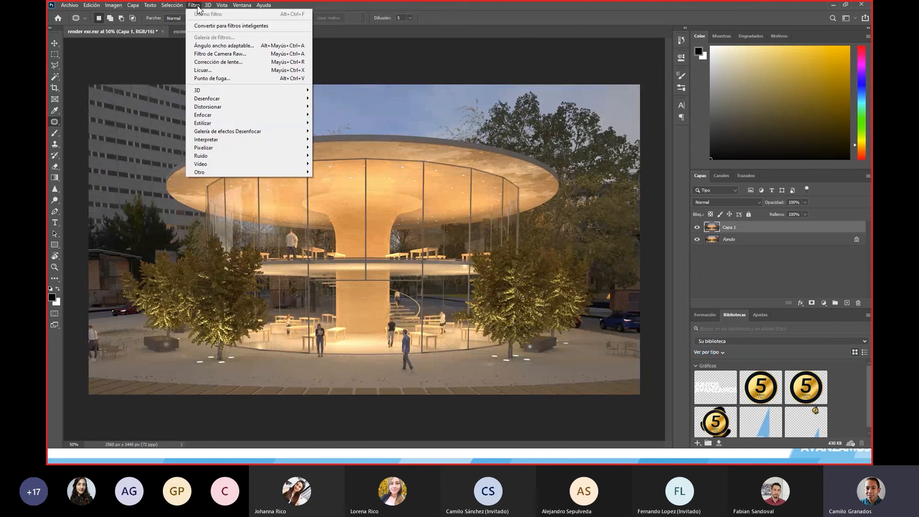
{"action": "left_click", "coordinate": [228, 57]}
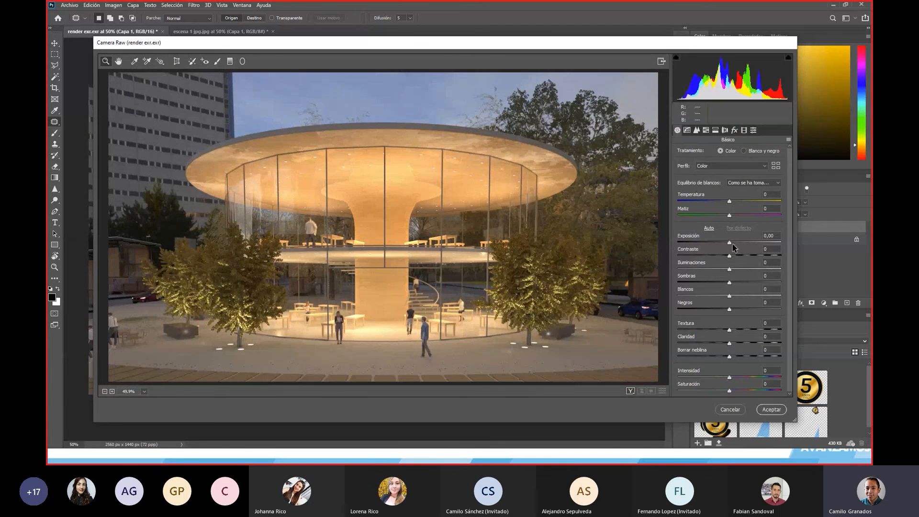
{"action": "left_click_drag", "start_coordinate": [728, 243], "coordinate": [731, 245]}
{"action": "left_click_drag", "start_coordinate": [730, 283], "coordinate": [673, 290]}
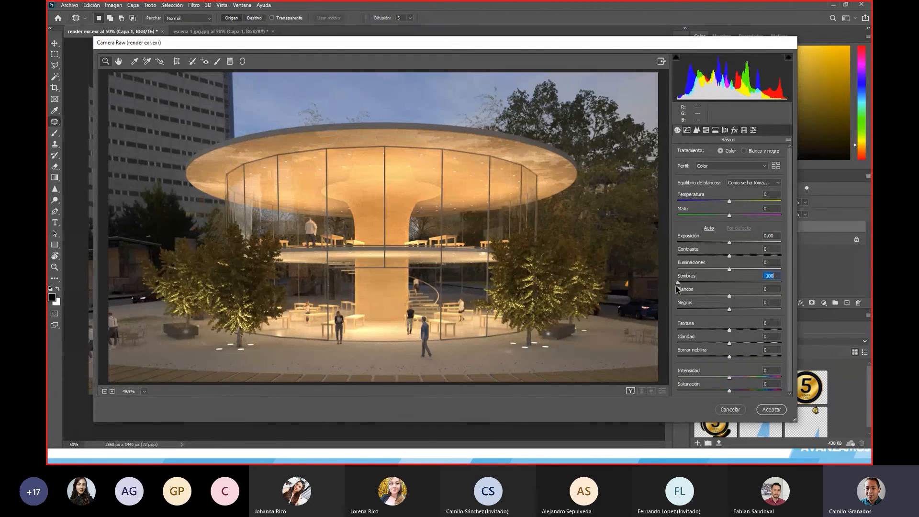
{"action": "left_click_drag", "start_coordinate": [677, 288], "coordinate": [727, 309]}
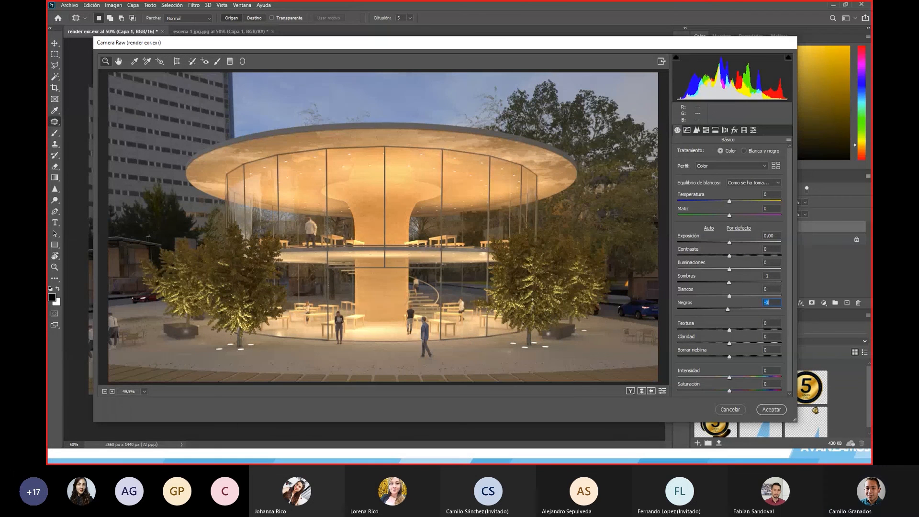
- Switch back to 3ds Max and review the canales files in the dialog for saving all image channels separately, and close it
{"action": "key", "text": "alt+Tab"}
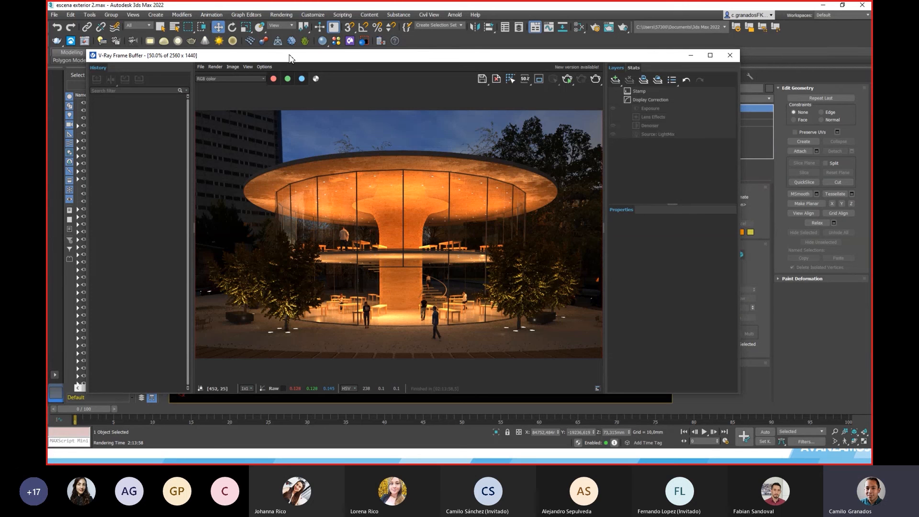
{"action": "left_click", "coordinate": [201, 67]}
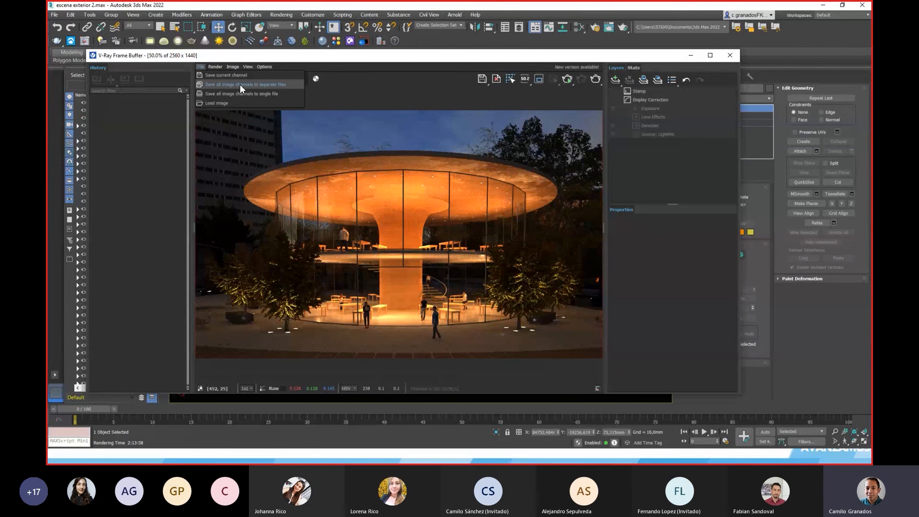
{"action": "left_click", "coordinate": [240, 85]}
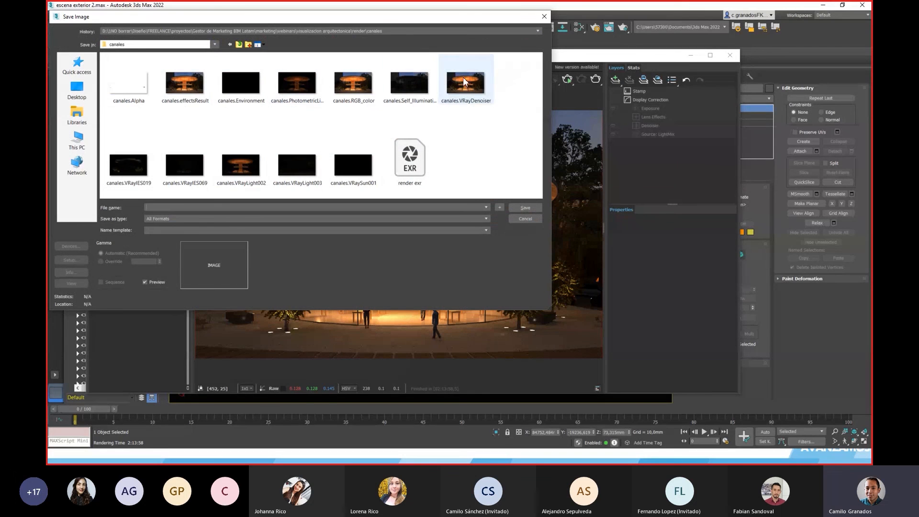
{"action": "left_click", "coordinate": [544, 16]}
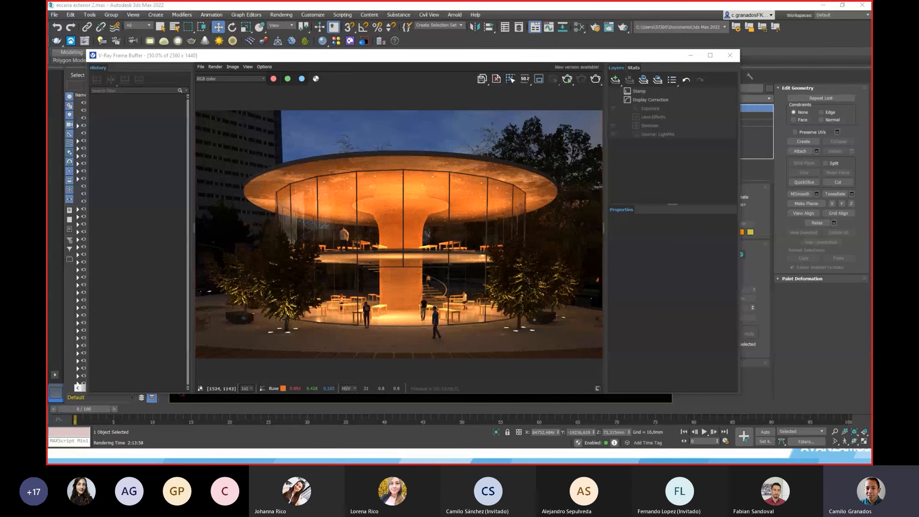
- Switch to the file explorer, go into the canales folder and view the canales.Alpha image at full size
{"action": "key", "text": "alt+Tab"}
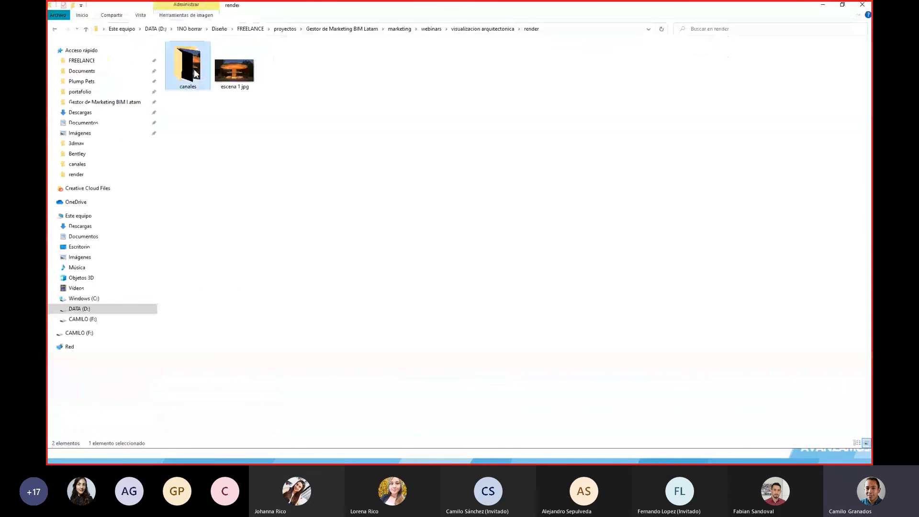
{"action": "double_click", "coordinate": [189, 76]}
{"action": "left_click", "coordinate": [210, 108]}
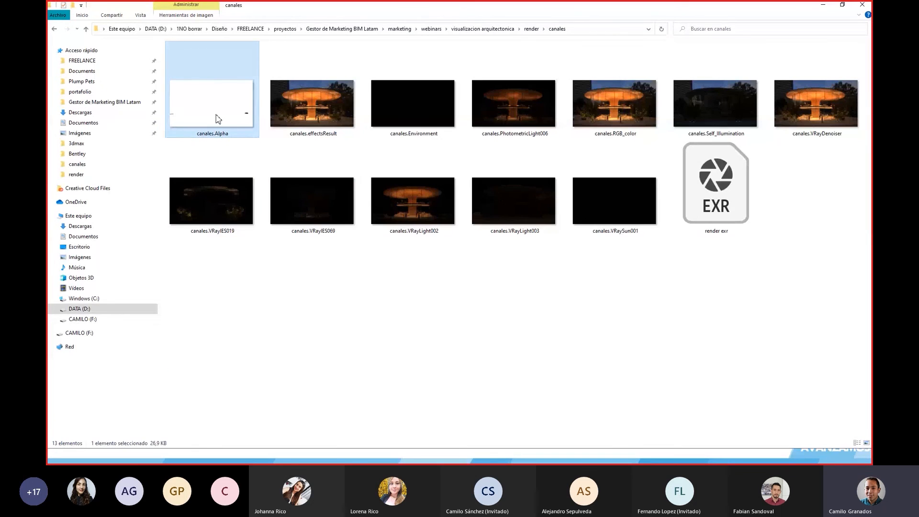
{"action": "key", "text": "Return"}
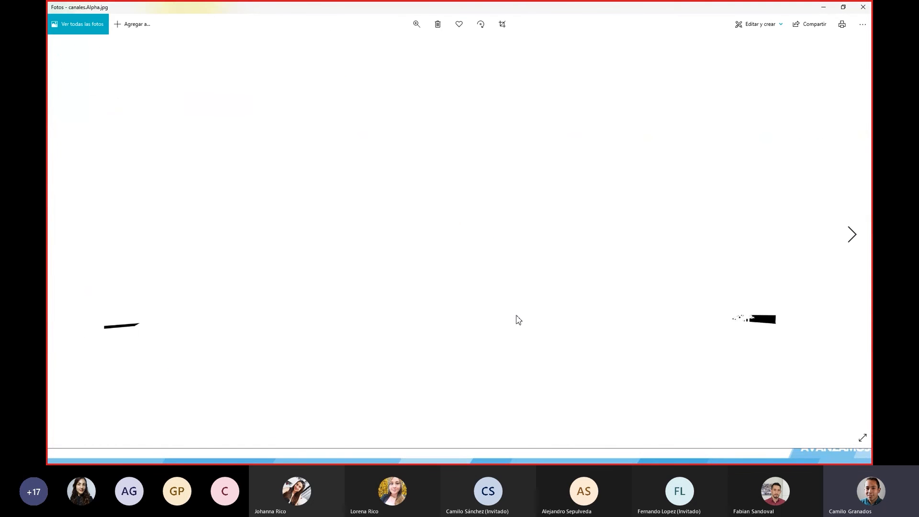
- View the saved channel images one by one from canales.Alpha through canales.VRaySun001 and canales.VRayLight003, and close the viewer
{"action": "key", "text": "Right"}
{"action": "key", "text": "Right"}
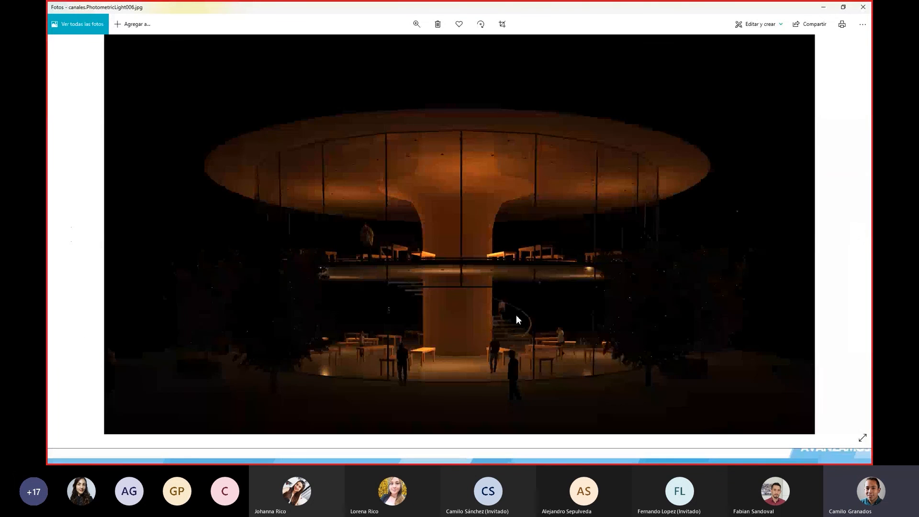
{"action": "key", "text": "Right"}
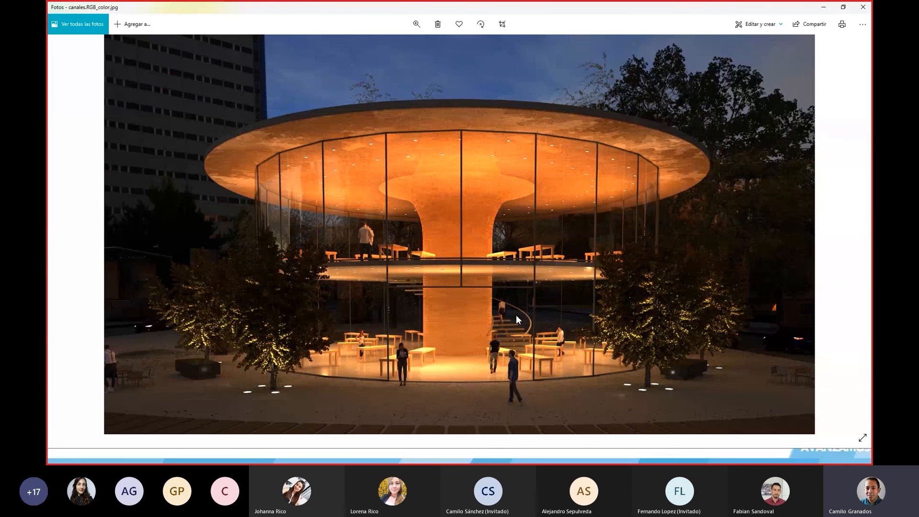
{"action": "key", "text": "Right"}
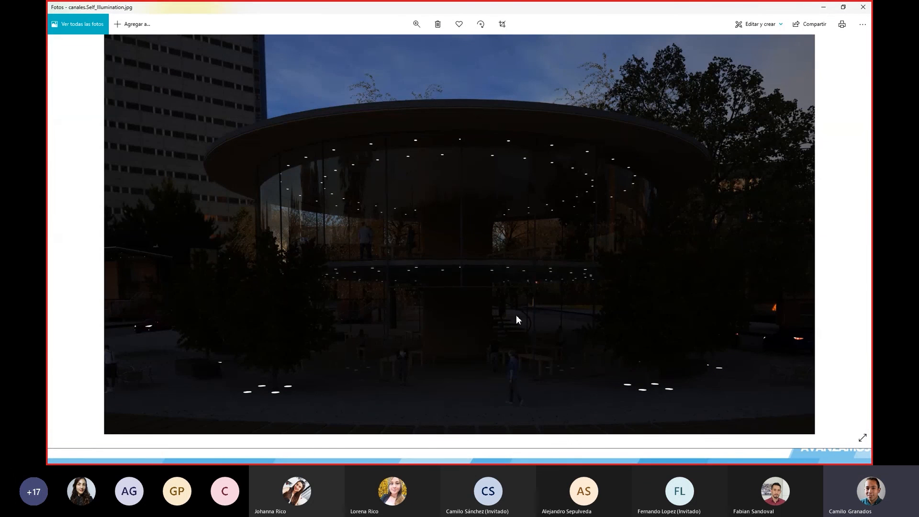
{"action": "key", "text": "Right"}
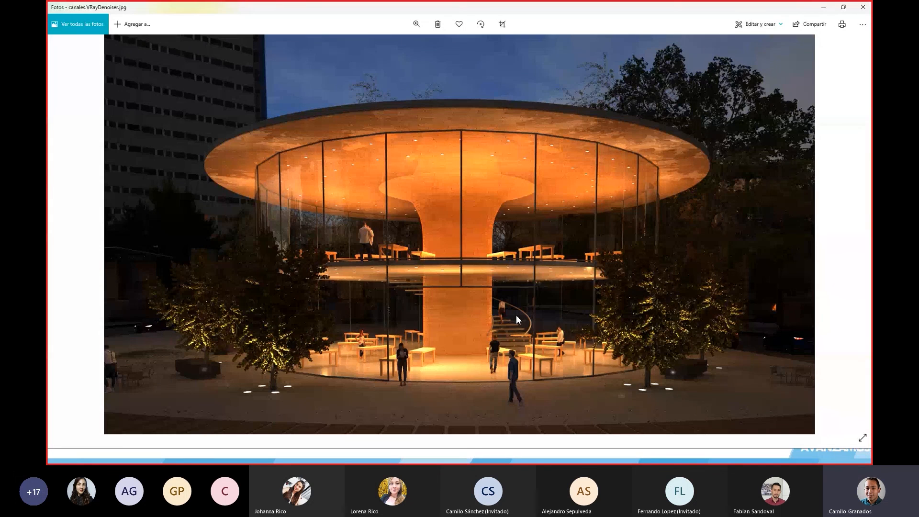
{"action": "key", "text": "Right"}
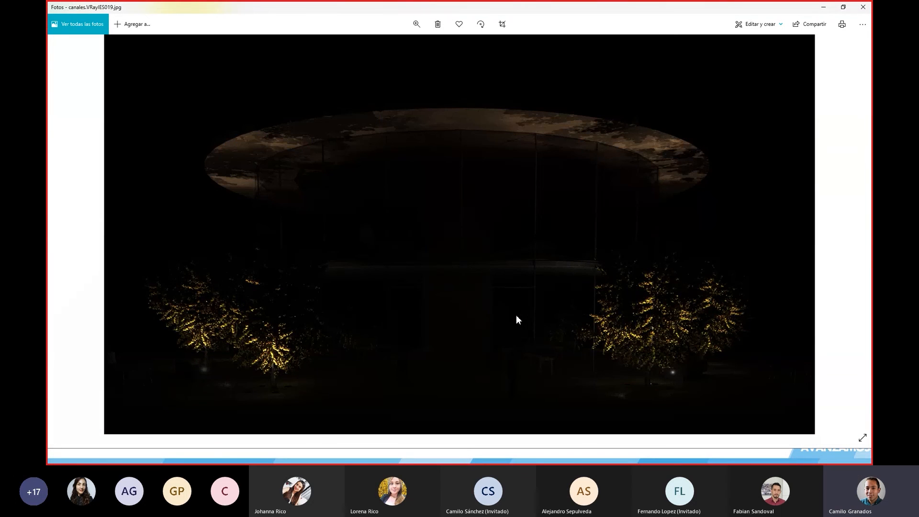
{"action": "key", "text": "Right"}
{"action": "key", "text": "Right"}
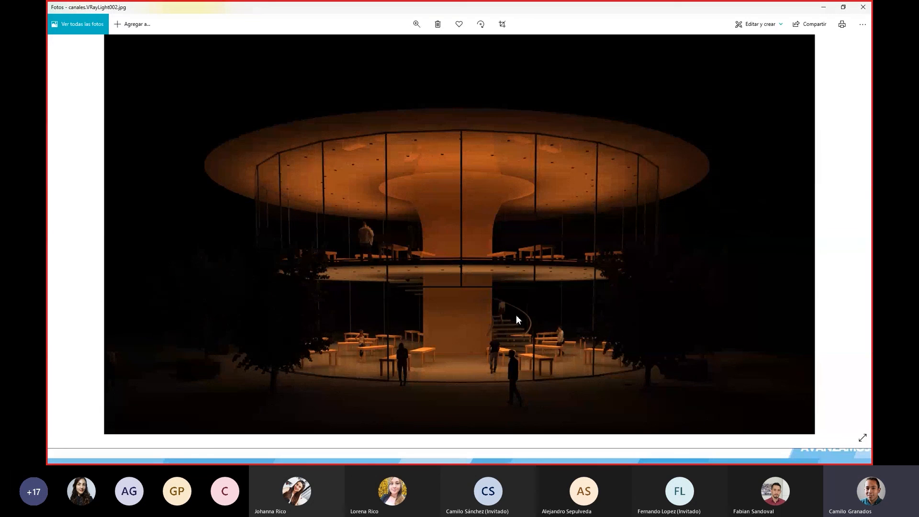
{"action": "key", "text": "Right"}
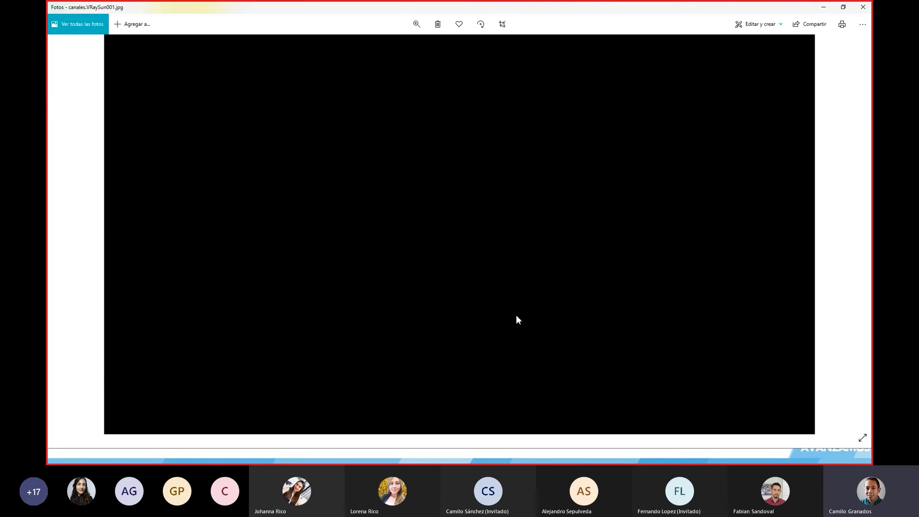
{"action": "key", "text": "Right"}
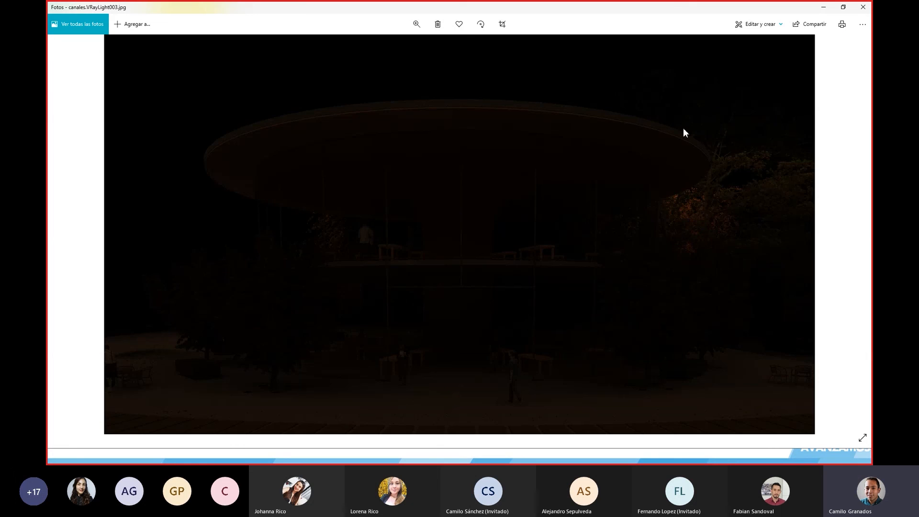
{"action": "left_click", "coordinate": [863, 8]}
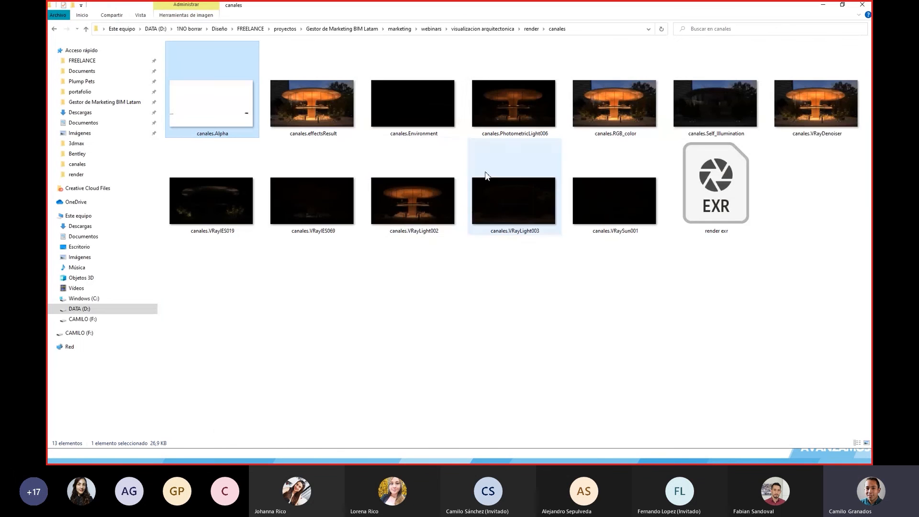
- View the canales.RGB_color and canales.Self_Illumination images at full size and close the viewer
{"action": "double_click", "coordinate": [595, 119]}
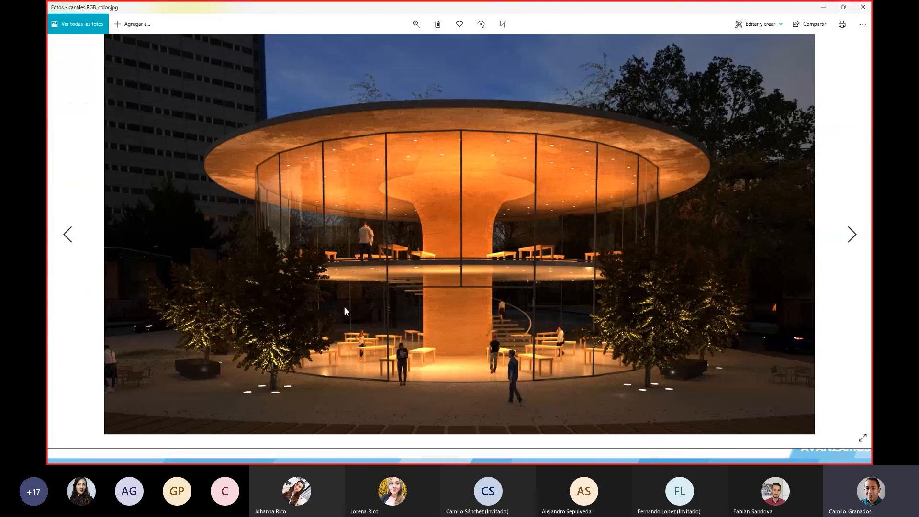
{"action": "key", "text": "Right"}
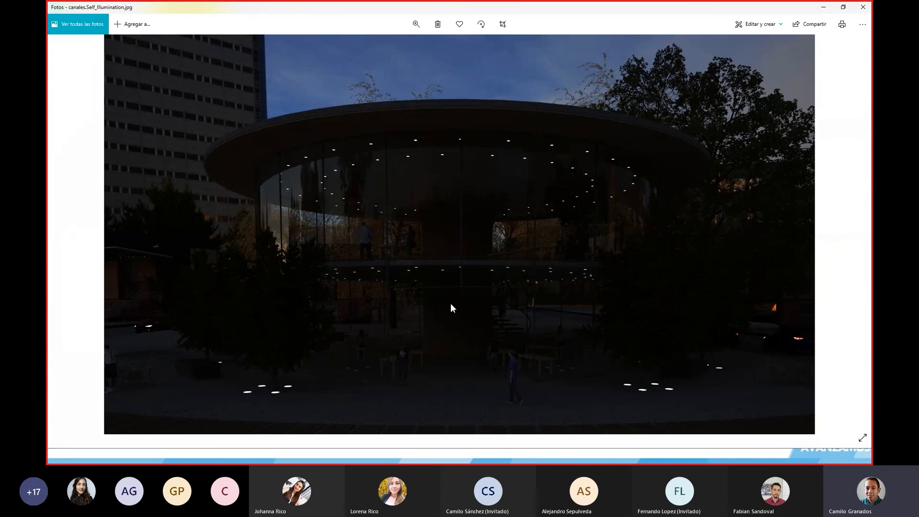
{"action": "left_click", "coordinate": [863, 6]}
- Switch to 3ds Max, review the frame buffer's dialog for saving all image channels to a single OpenEXR file, and cancel it
{"action": "left_click_drag", "start_coordinate": [672, 7], "coordinate": [410, 4]}
{"action": "left_click_drag", "start_coordinate": [691, 8], "coordinate": [872, 6]}
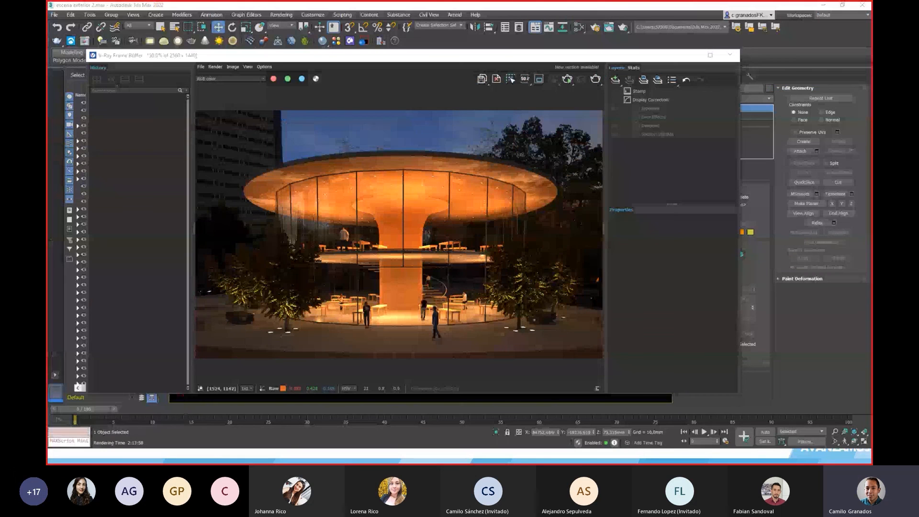
{"action": "left_click", "coordinate": [204, 66]}
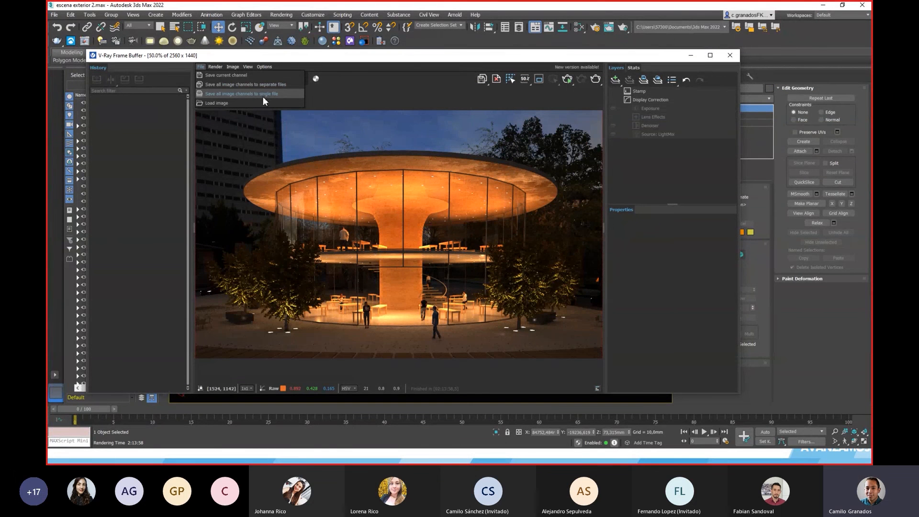
{"action": "left_click", "coordinate": [263, 93]}
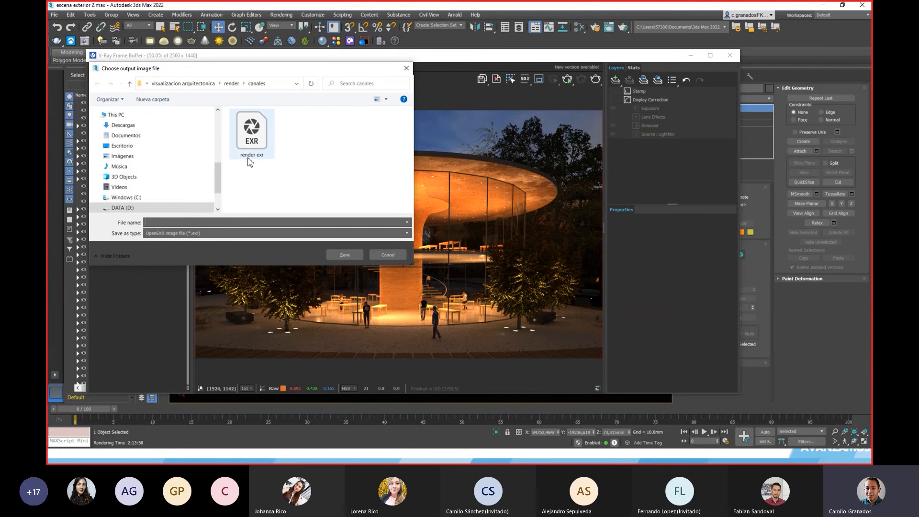
{"action": "left_click", "coordinate": [392, 257]}
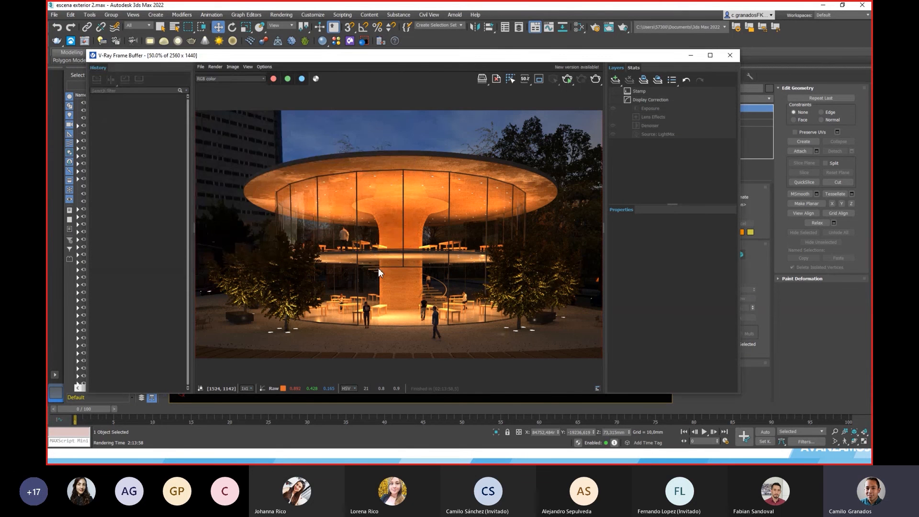
- Switch to the file explorer, select the render exr file in the canales folder and return to 3ds Max
{"action": "left_click_drag", "start_coordinate": [486, 88], "coordinate": [383, 2]}
{"action": "left_click", "coordinate": [725, 191]}
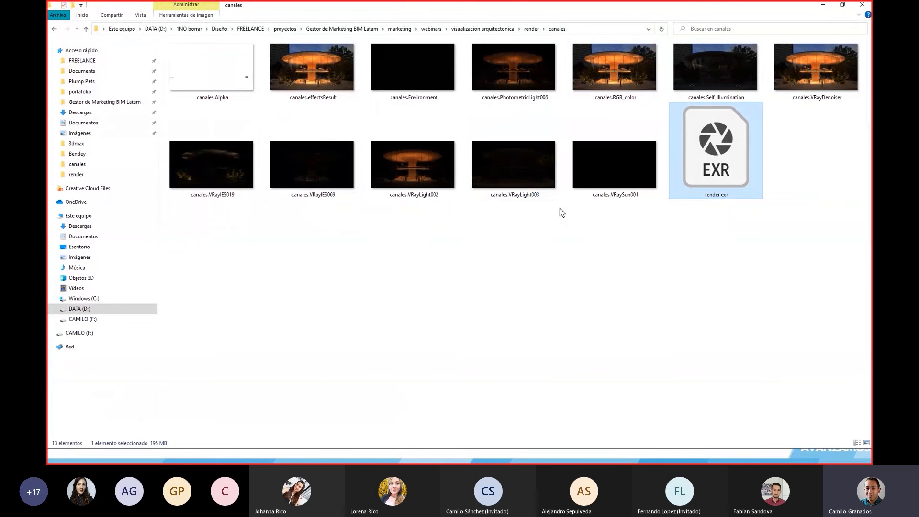
{"action": "left_click_drag", "start_coordinate": [529, 8], "coordinate": [0, 131]}
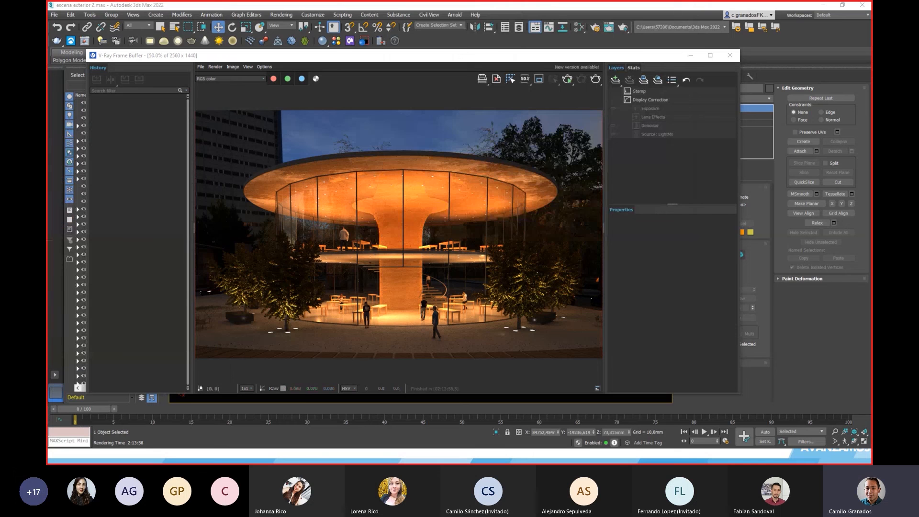
- Switch to Photoshop and preview the Camera Raw presets on render exr, down to the user presets
{"action": "left_click", "coordinate": [412, 456]}
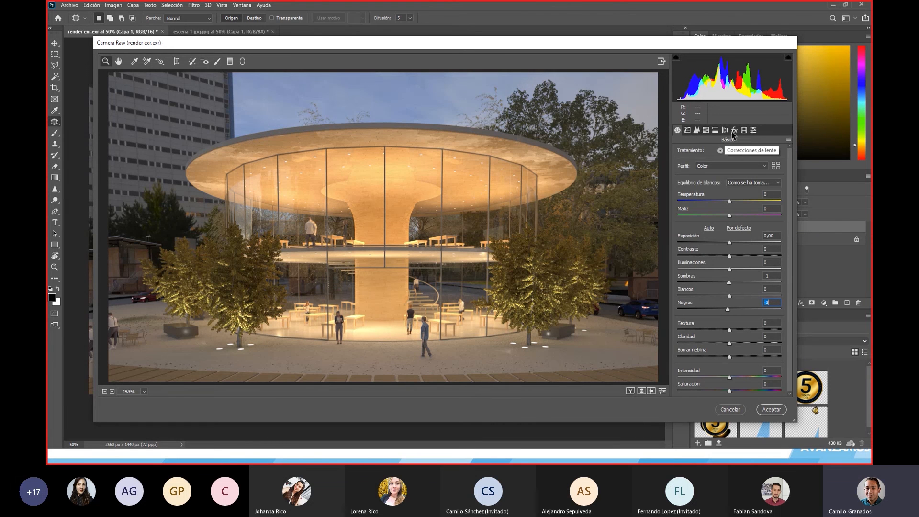
{"action": "left_click", "coordinate": [755, 131]}
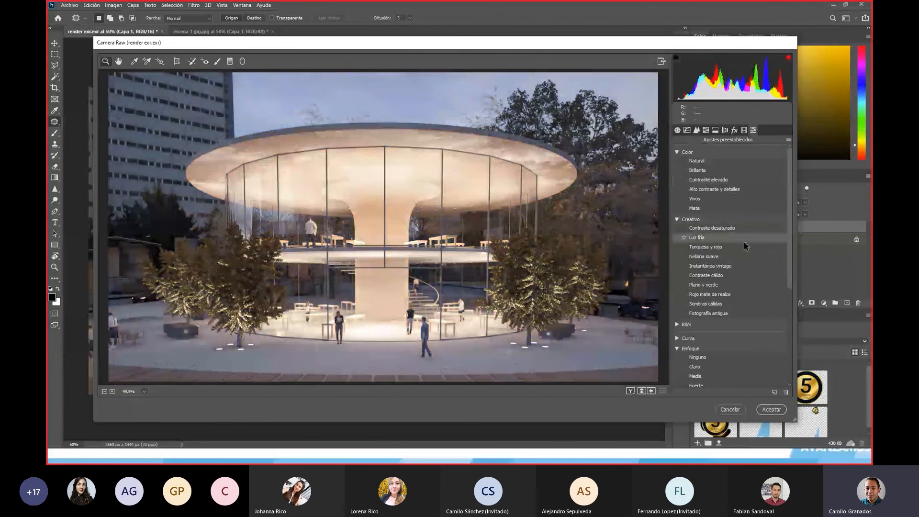
{"action": "scroll", "coordinate": [735, 246], "scroll_direction": "down", "scroll_amount": 2}
{"action": "scroll", "coordinate": [732, 346], "scroll_direction": "down", "scroll_amount": 4}
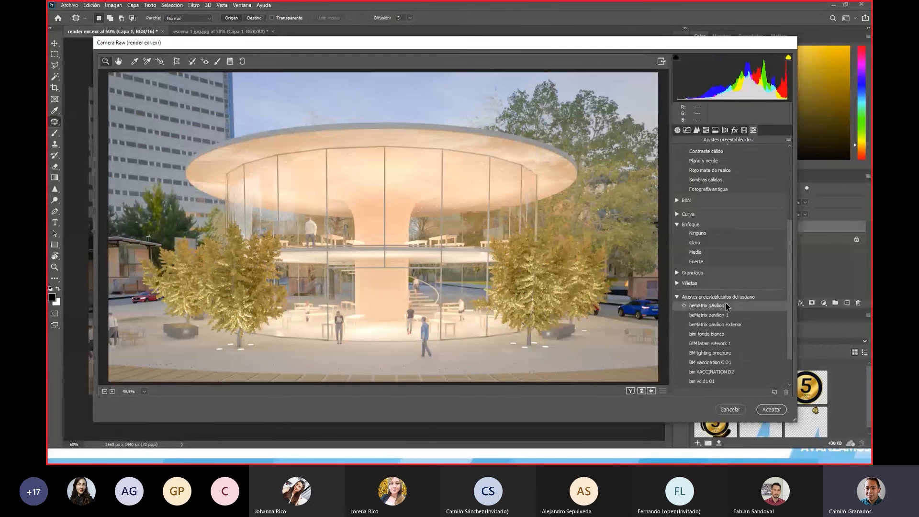
{"action": "scroll", "coordinate": [727, 310], "scroll_direction": "down", "scroll_amount": 2}
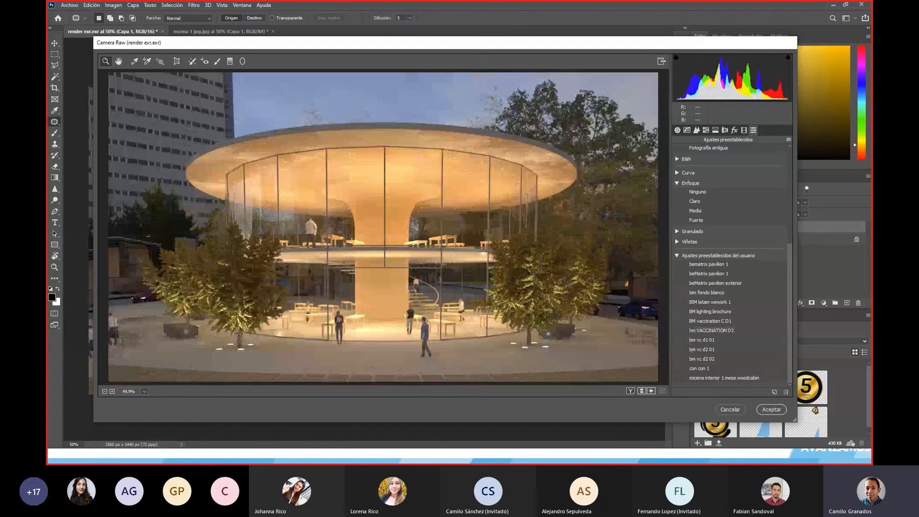
- Bring up the apple store.jfif reference photo beside the render for comparison, and return to the Camera Raw filter
{"action": "left_click", "coordinate": [771, 409]}
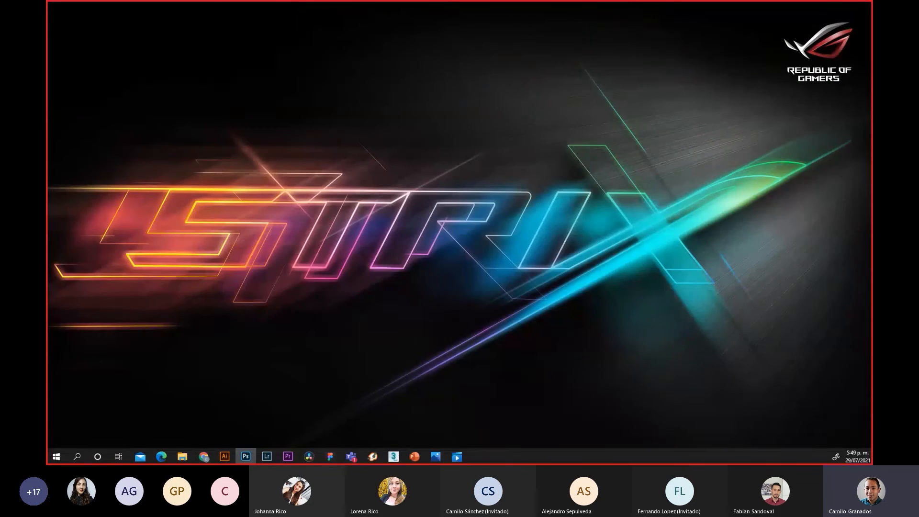
{"action": "key", "text": "alt+Tab"}
{"action": "left_click_drag", "start_coordinate": [434, 102], "coordinate": [653, 102]}
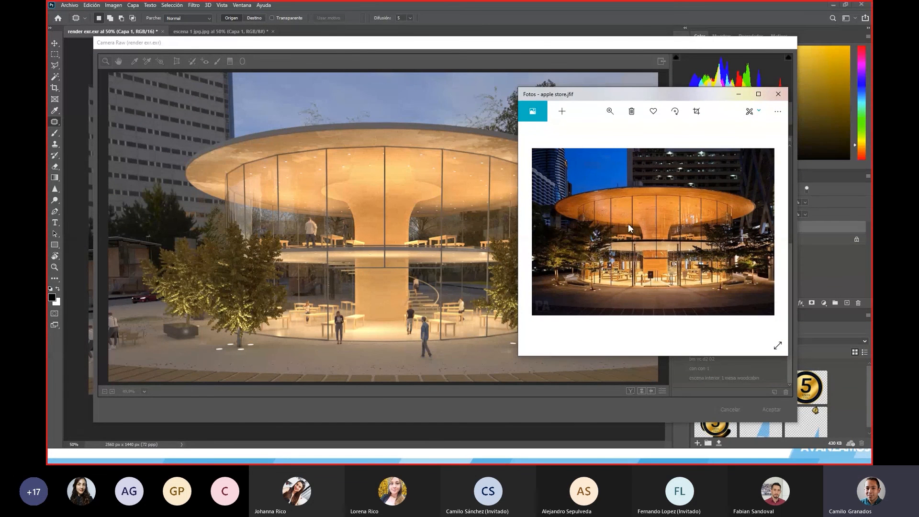
{"action": "left_click_drag", "start_coordinate": [650, 96], "coordinate": [47, 107]}
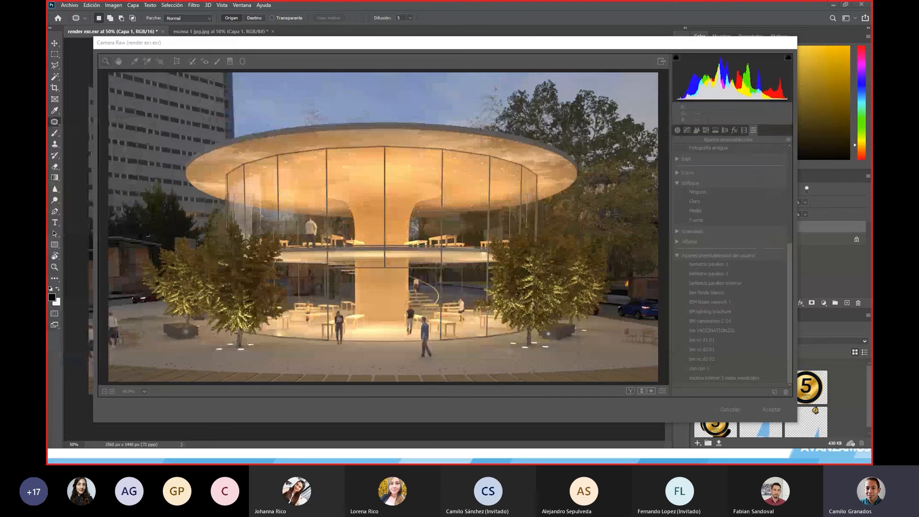
{"action": "left_click", "coordinate": [548, 46]}
- Preview the Camera Raw color, creative and user presets on the render and apply the user preset beMatrix pavilion 1
{"action": "scroll", "coordinate": [756, 261], "scroll_direction": "up", "scroll_amount": 5}
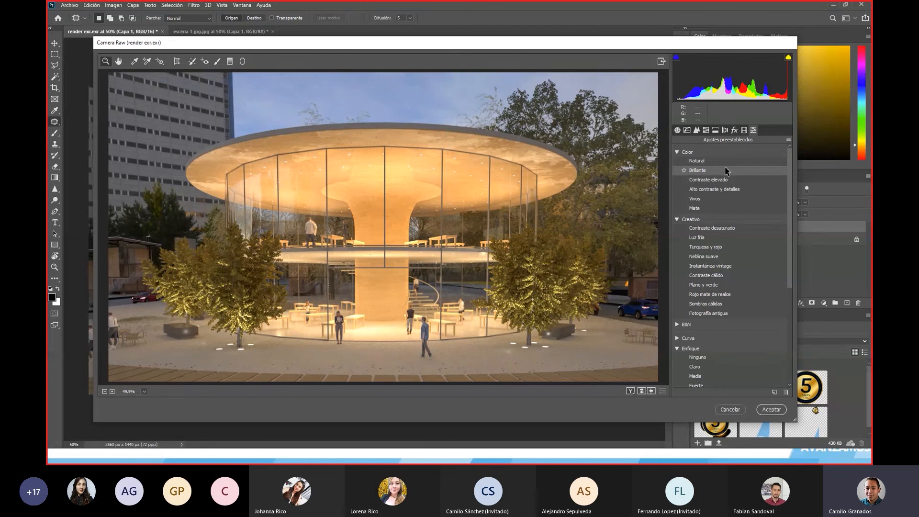
{"action": "scroll", "coordinate": [732, 287], "scroll_direction": "down", "scroll_amount": 5}
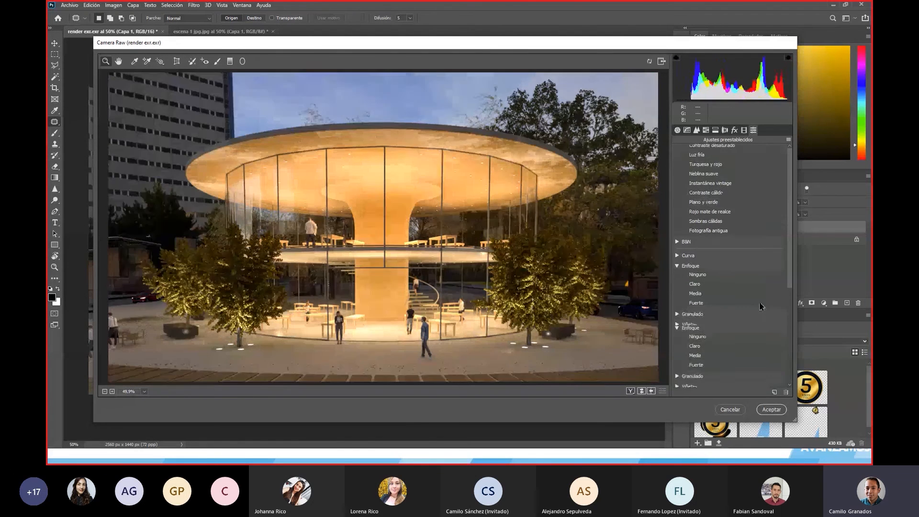
{"action": "scroll", "coordinate": [732, 309], "scroll_direction": "down", "scroll_amount": 2}
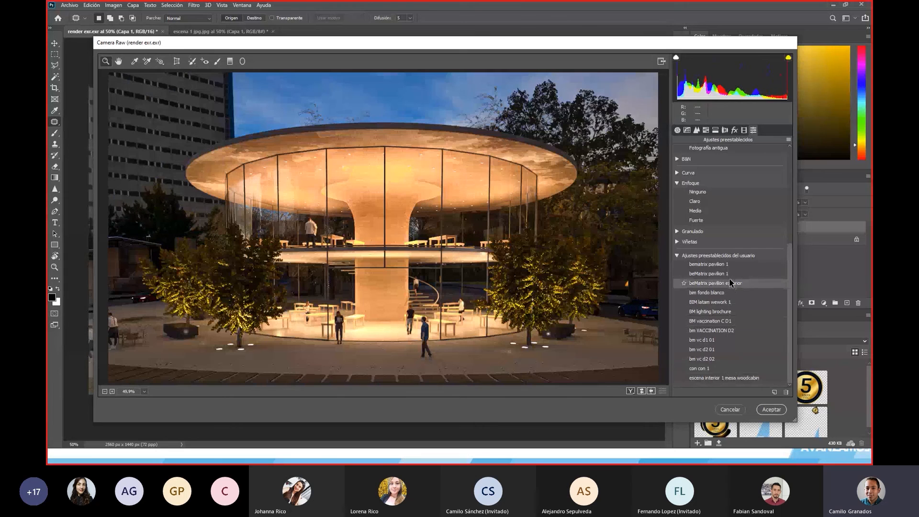
{"action": "scroll", "coordinate": [730, 282], "scroll_direction": "up", "scroll_amount": 3}
{"action": "scroll", "coordinate": [727, 252], "scroll_direction": "up", "scroll_amount": 2}
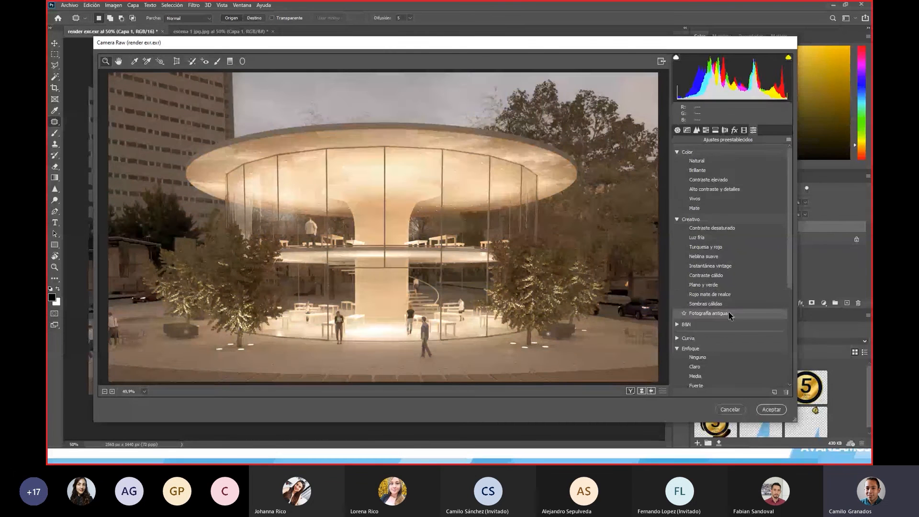
{"action": "scroll", "coordinate": [729, 316], "scroll_direction": "down", "scroll_amount": 1}
{"action": "scroll", "coordinate": [713, 324], "scroll_direction": "down", "scroll_amount": 5}
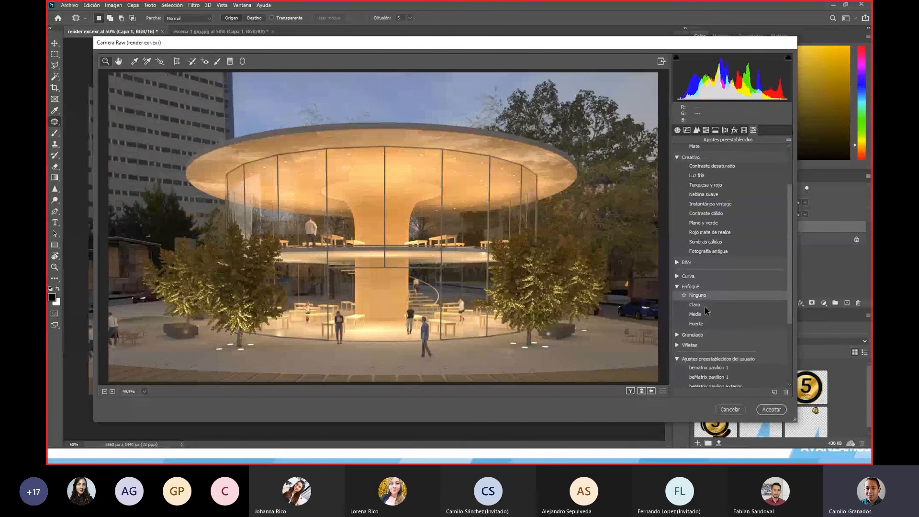
{"action": "scroll", "coordinate": [721, 310], "scroll_direction": "down", "scroll_amount": 1}
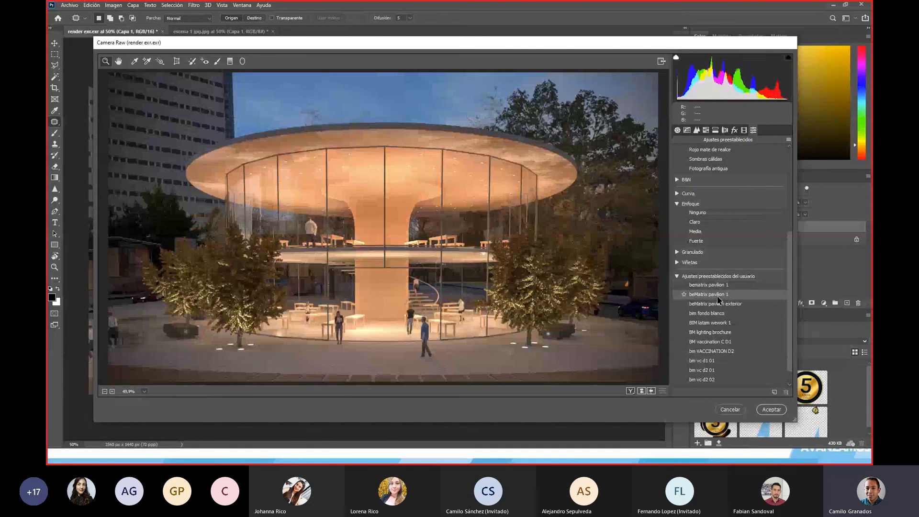
{"action": "left_click", "coordinate": [719, 299]}
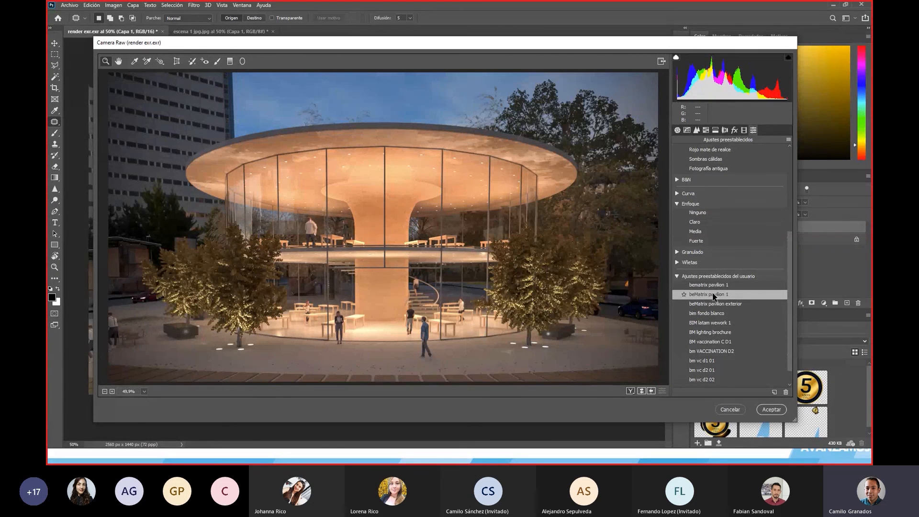
- Review the preset's basic adjustments in Camera Raw and show the HSL hue adjustments
{"action": "left_click", "coordinate": [677, 130]}
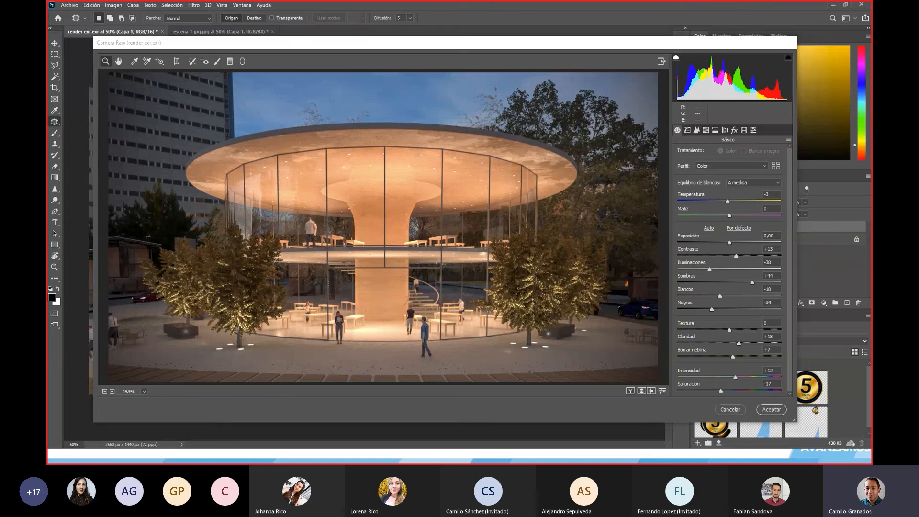
{"action": "left_click_drag", "start_coordinate": [48, 43], "coordinate": [48, 139]}
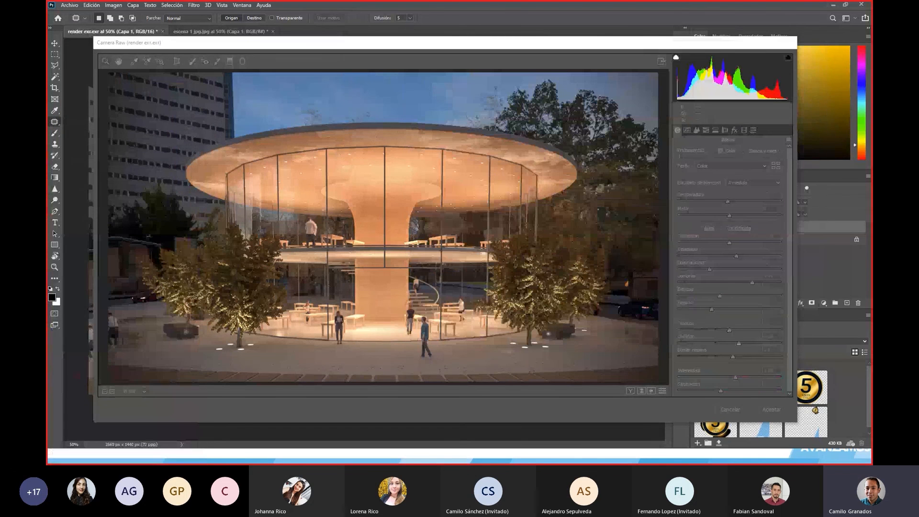
{"action": "left_click", "coordinate": [575, 42]}
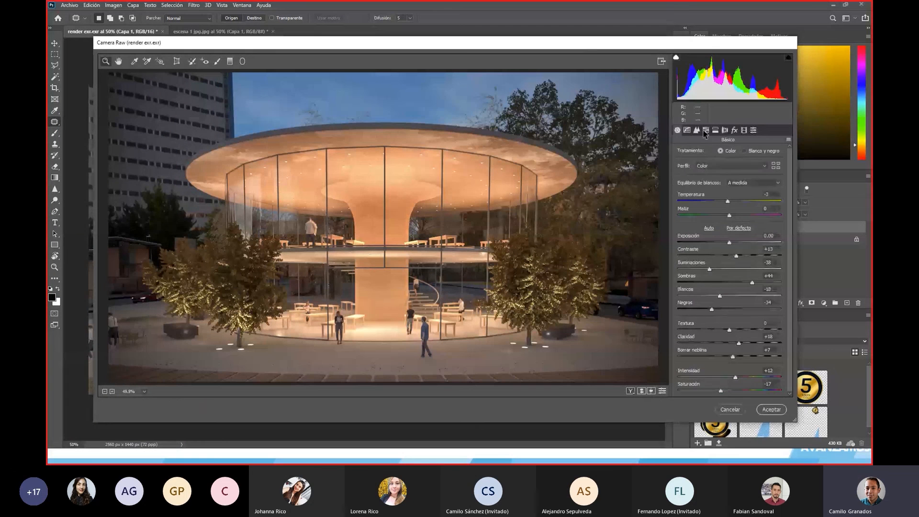
{"action": "left_click", "coordinate": [705, 129]}
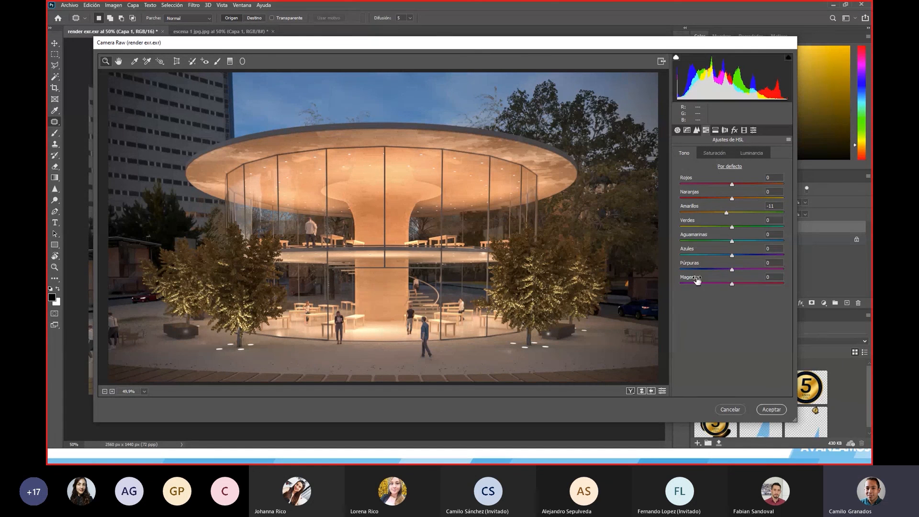
- Set the blues to +71 saturation and -17 luminance, and check the sky against the reference photo
{"action": "left_click", "coordinate": [715, 153]}
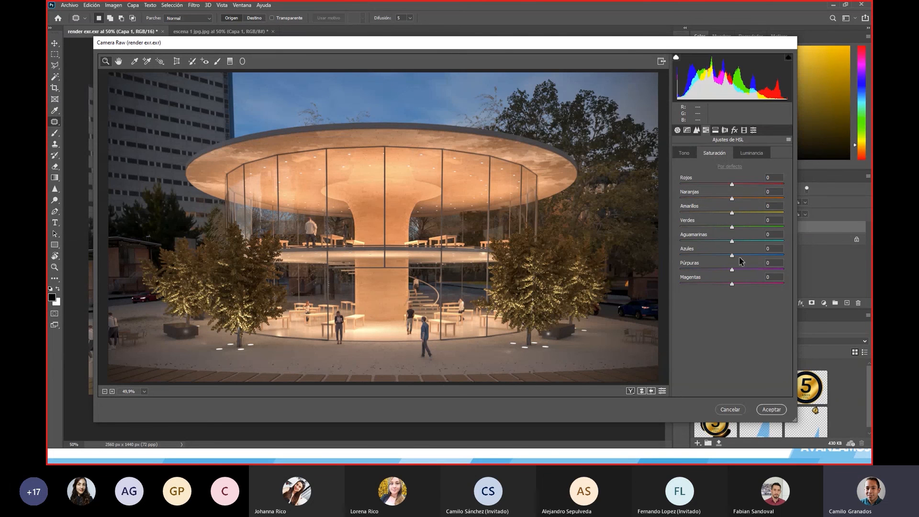
{"action": "left_click_drag", "start_coordinate": [739, 259], "coordinate": [770, 254]}
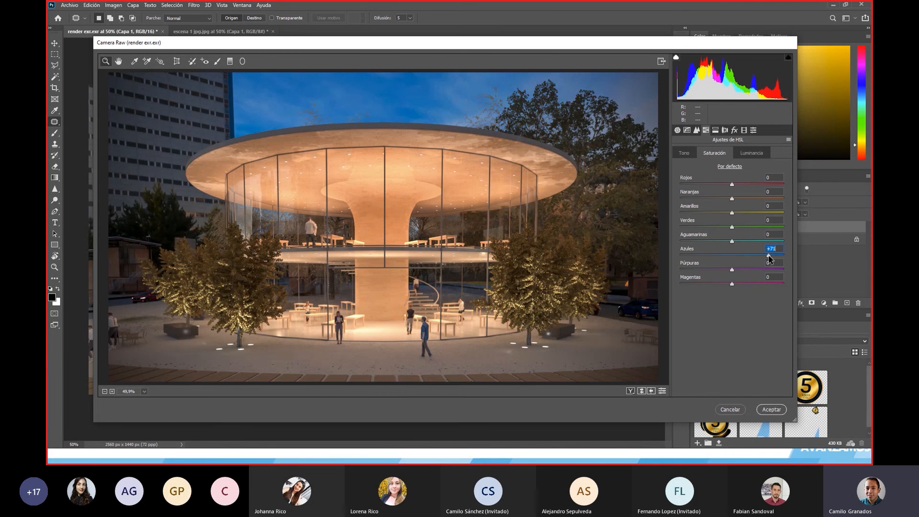
{"action": "left_click", "coordinate": [746, 154]}
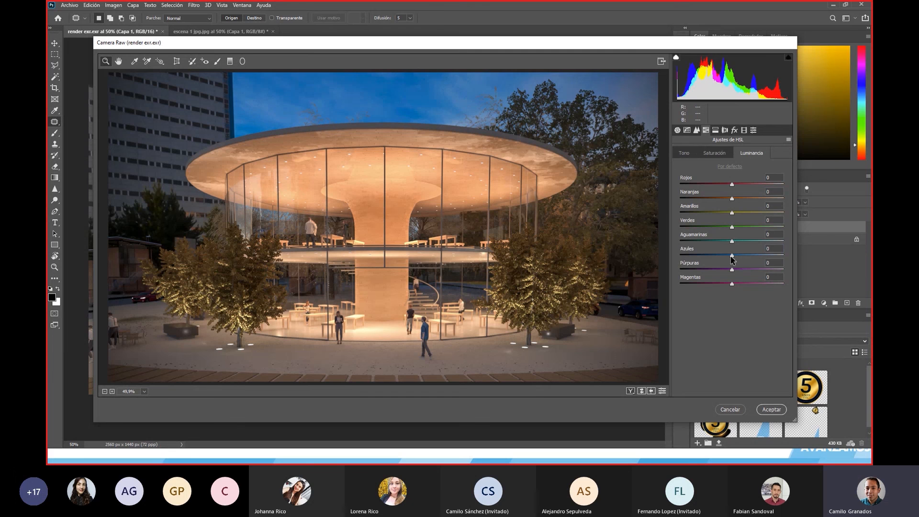
{"action": "left_click_drag", "start_coordinate": [731, 259], "coordinate": [723, 257]}
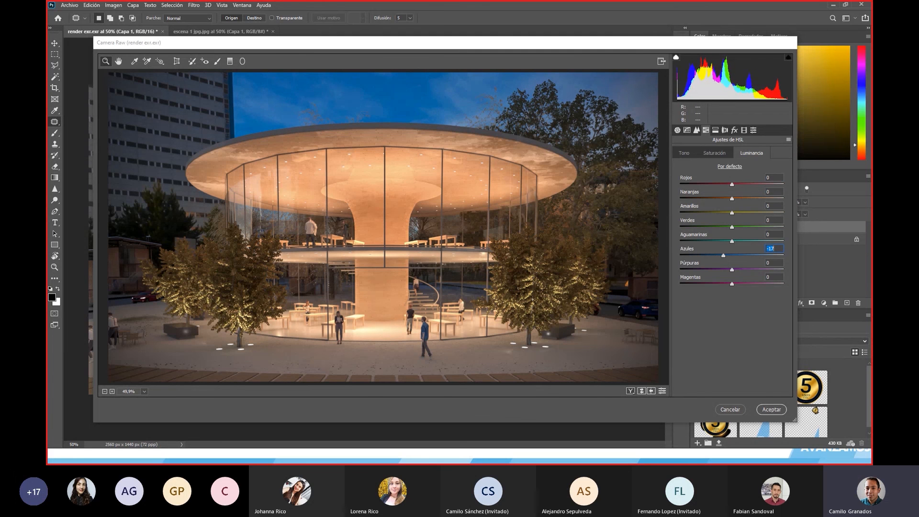
{"action": "left_click_drag", "start_coordinate": [486, 36], "coordinate": [48, 42]}
{"action": "left_click", "coordinate": [767, 334]}
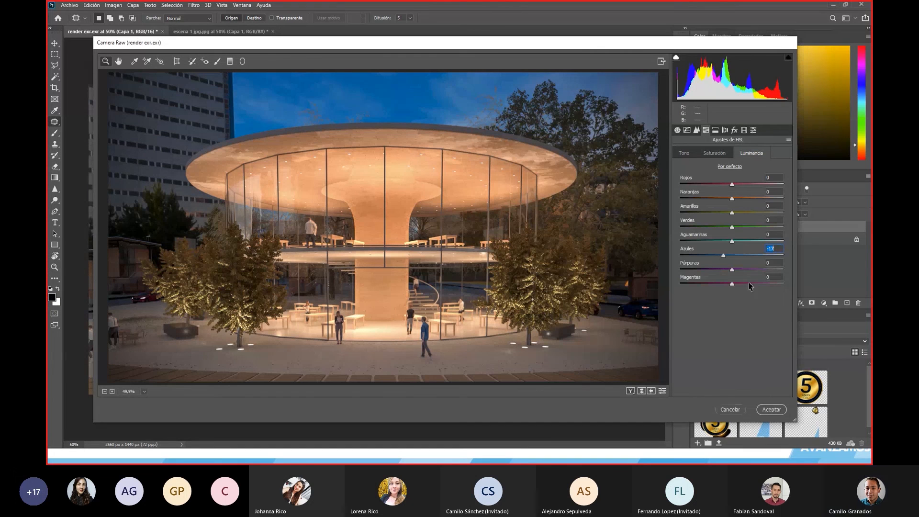
- Lower the luminance of the aquas to -22 and the blues to -33, and raise the blues' saturation to +80
{"action": "left_click_drag", "start_coordinate": [722, 255], "coordinate": [717, 255]}
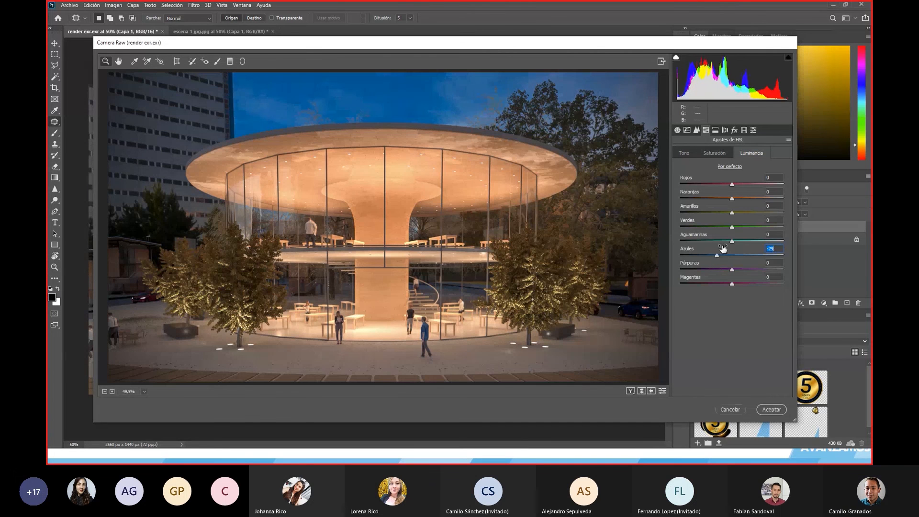
{"action": "left_click", "coordinate": [723, 241]}
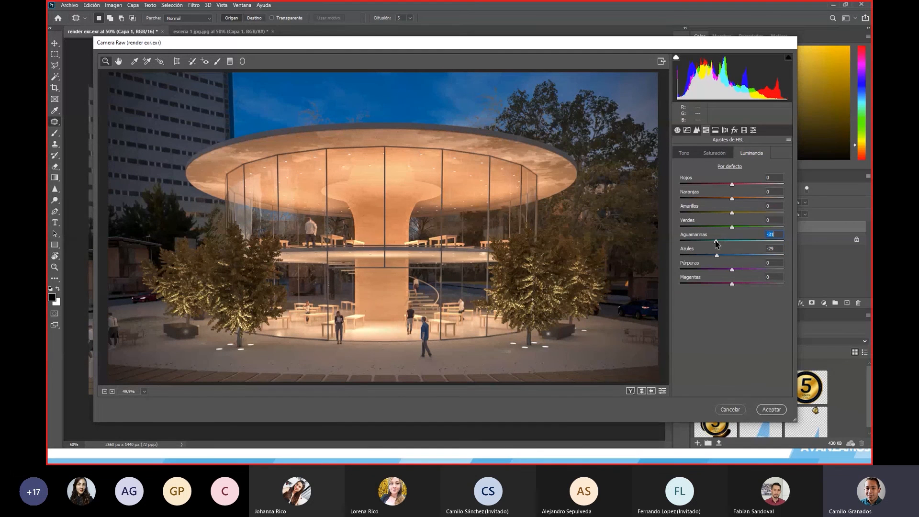
{"action": "left_click_drag", "start_coordinate": [718, 255], "coordinate": [774, 258]}
{"action": "left_click", "coordinate": [715, 153]}
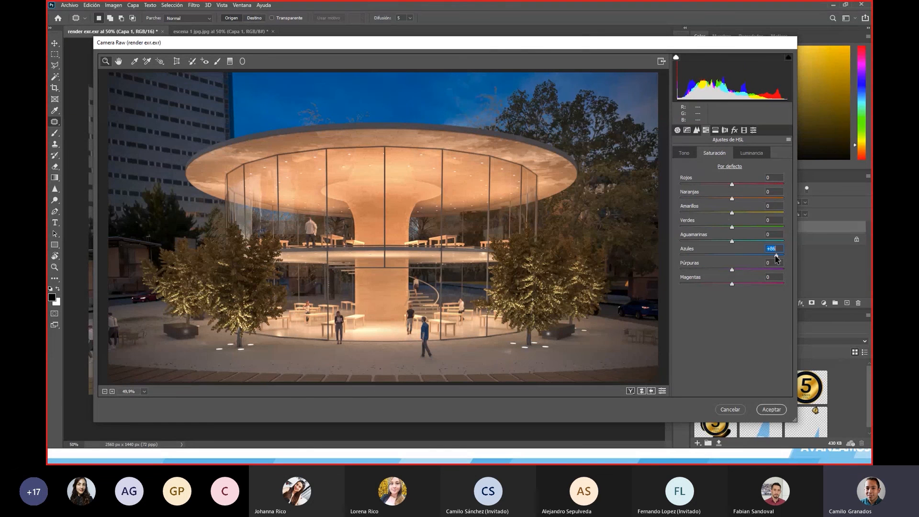
- Shift the hue of the aquas to +28 and the blues to +6, comparing the sky with the apple store.jfif reference photo
{"action": "left_click", "coordinate": [685, 153]}
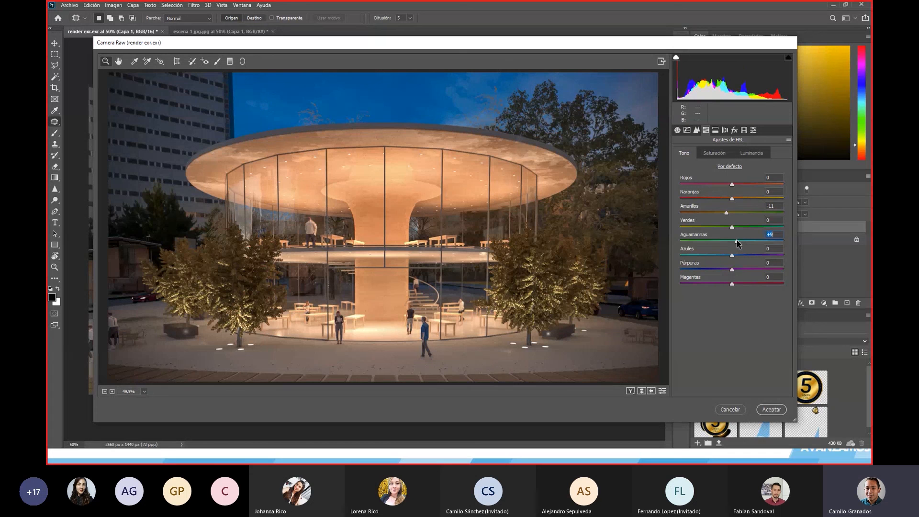
{"action": "left_click_drag", "start_coordinate": [745, 243], "coordinate": [732, 256]}
{"action": "left_click_drag", "start_coordinate": [49, 94], "coordinate": [553, 79]}
{"action": "left_click", "coordinate": [411, 122]}
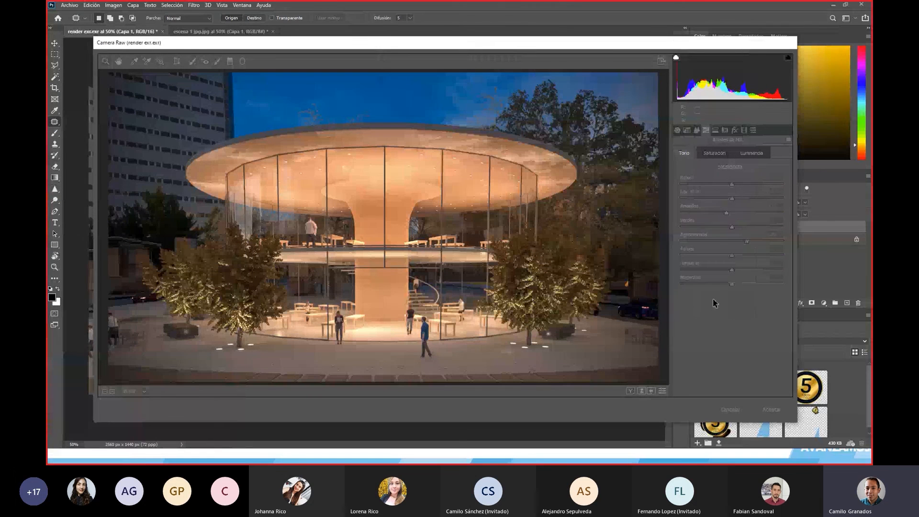
{"action": "left_click_drag", "start_coordinate": [732, 256], "coordinate": [735, 256]}
{"action": "key", "text": "alt+Tab"}
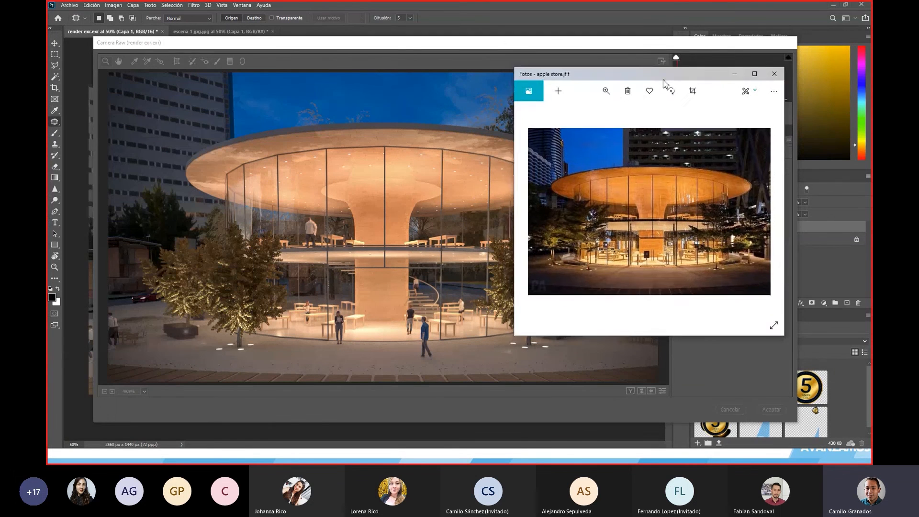
{"action": "left_click_drag", "start_coordinate": [680, 87], "coordinate": [2, 139]}
{"action": "left_click", "coordinate": [724, 313]}
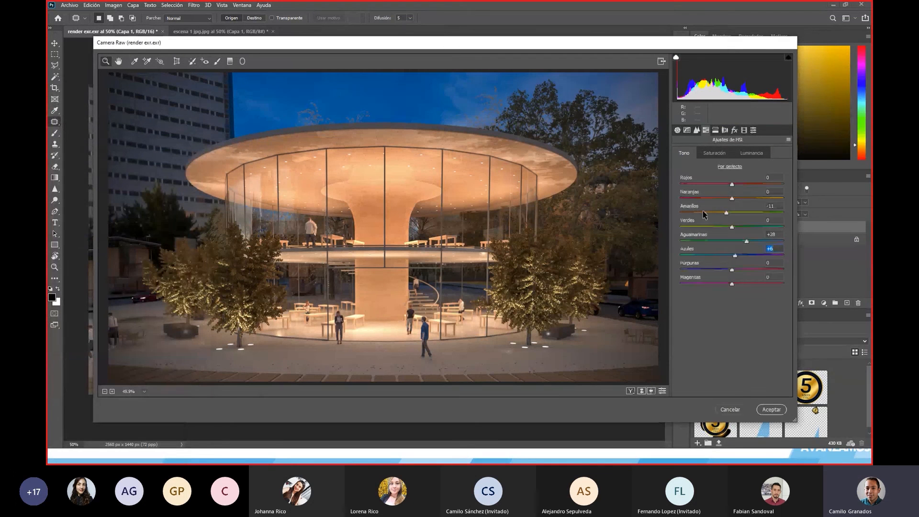
- Set the saturation of the oranges to +27 and the yellows to +13, and fine-tune the hue of both colors
{"action": "left_click", "coordinate": [715, 153]}
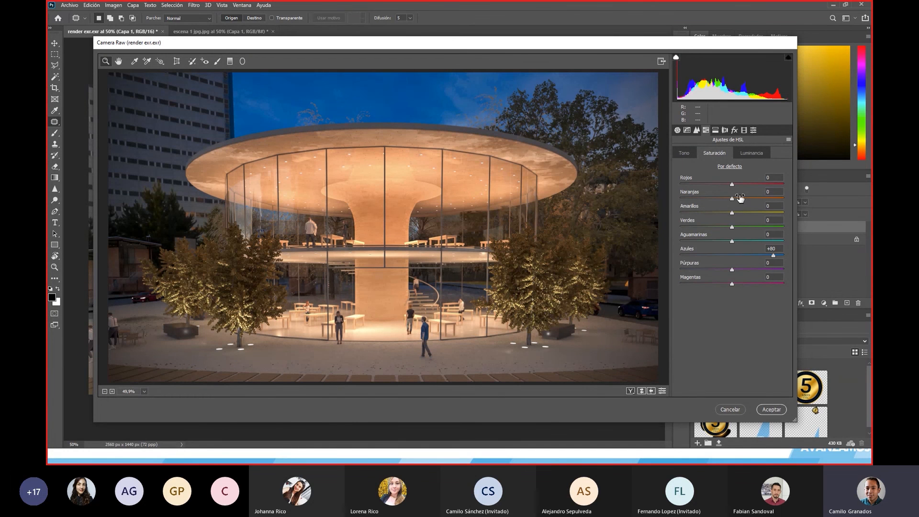
{"action": "left_click_drag", "start_coordinate": [741, 199], "coordinate": [740, 202]}
{"action": "left_click", "coordinate": [749, 153]}
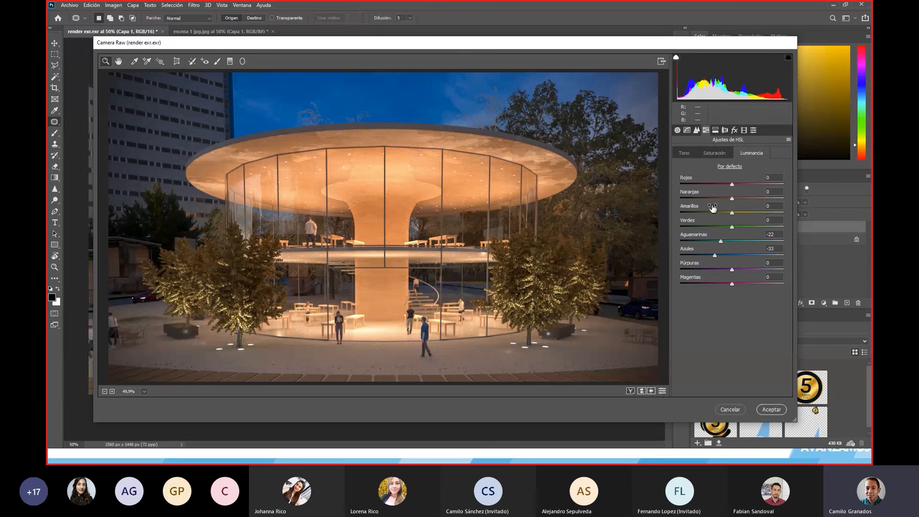
{"action": "left_click", "coordinate": [689, 154]}
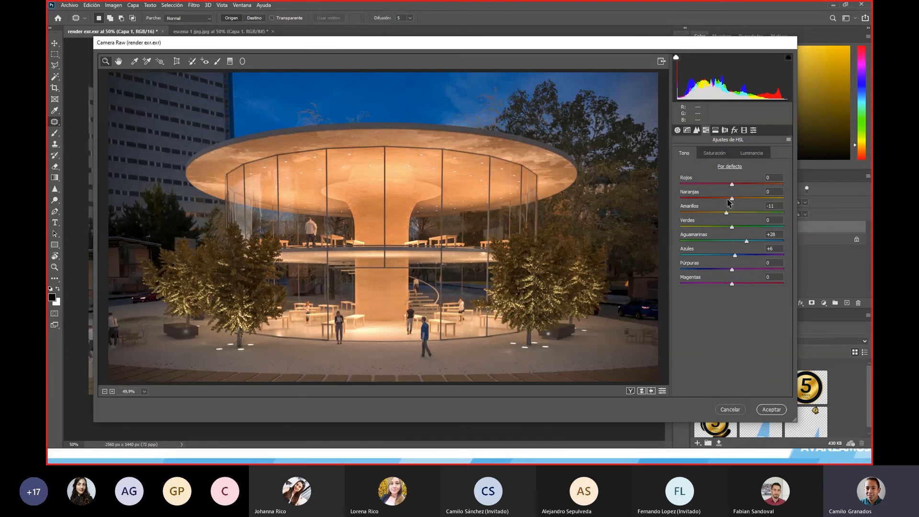
{"action": "left_click_drag", "start_coordinate": [727, 199], "coordinate": [725, 197]}
{"action": "left_click_drag", "start_coordinate": [727, 213], "coordinate": [726, 212]}
{"action": "left_click", "coordinate": [714, 153]}
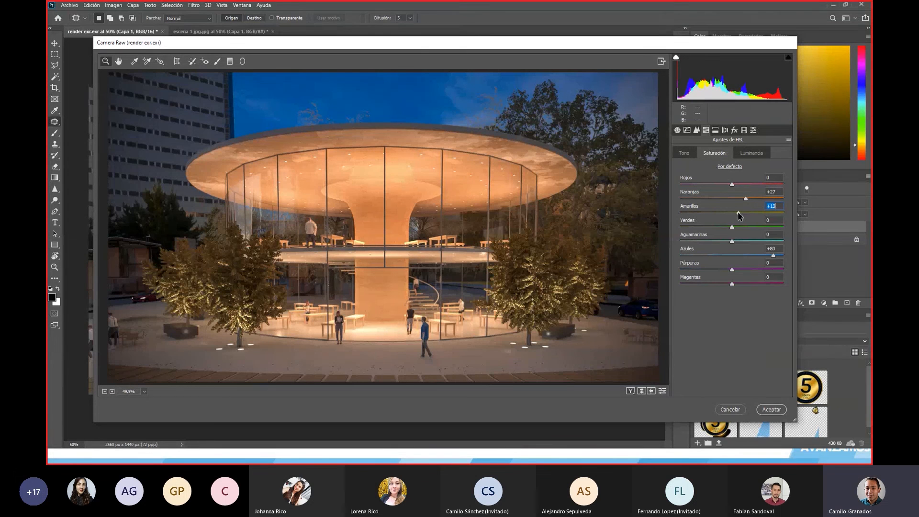
- Fine-tune the luminance of the yellows and oranges in the HSL adjustments and recheck their saturation
{"action": "left_click", "coordinate": [749, 153]}
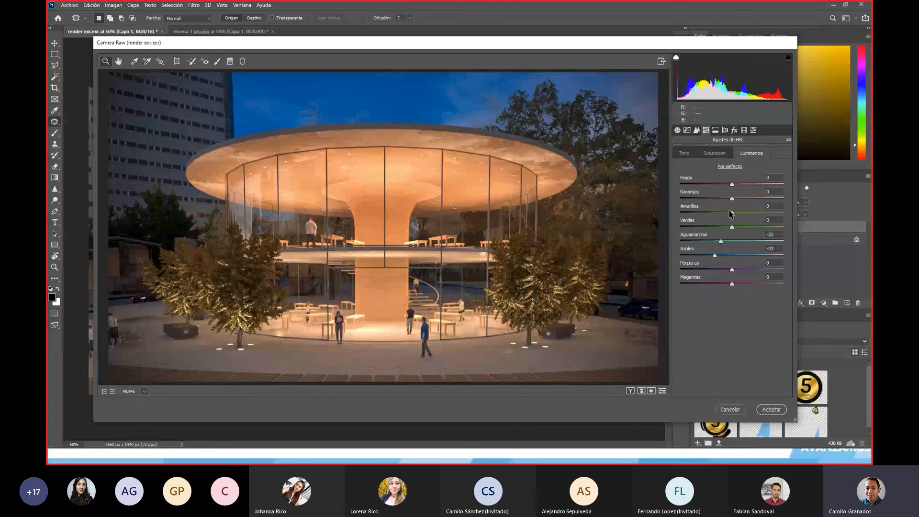
{"action": "left_click_drag", "start_coordinate": [730, 213], "coordinate": [730, 200]}
{"action": "left_click", "coordinate": [714, 154]}
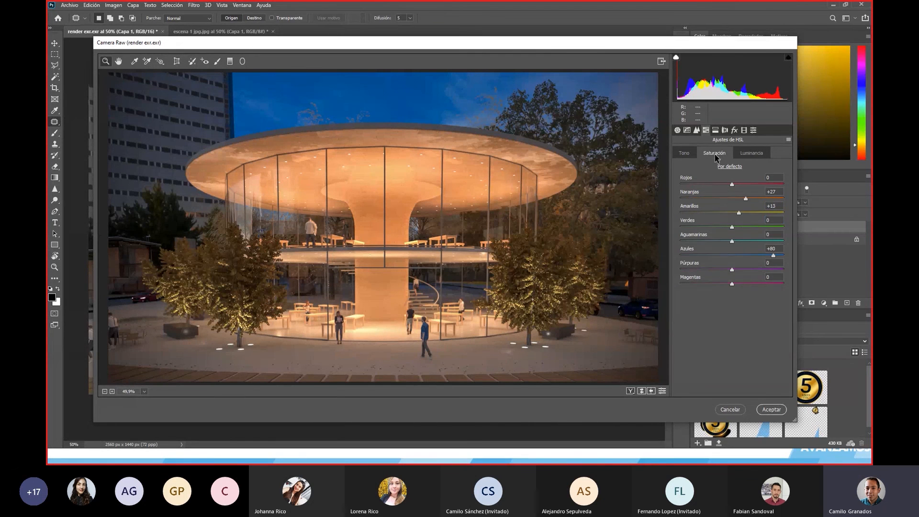
- Strengthen the lens-correction vignette on the render to an amount of -82
{"action": "left_click", "coordinate": [696, 129]}
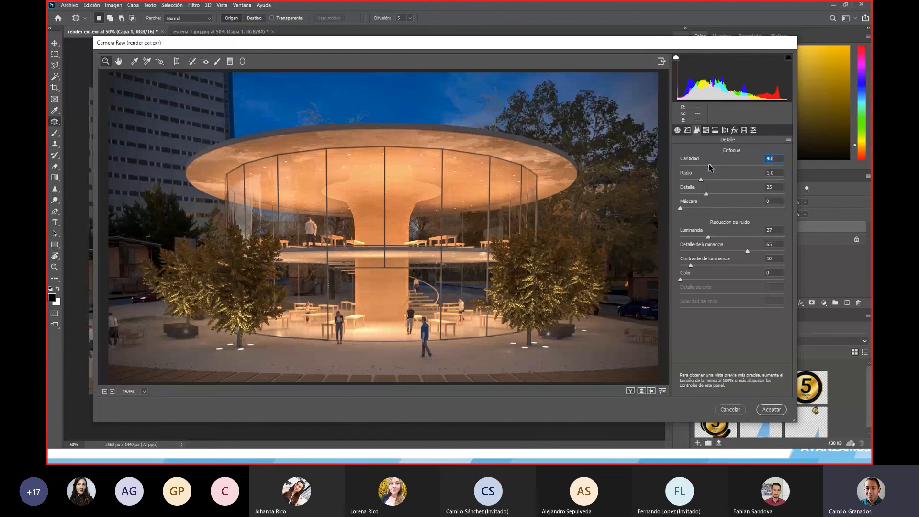
{"action": "left_click", "coordinate": [724, 130]}
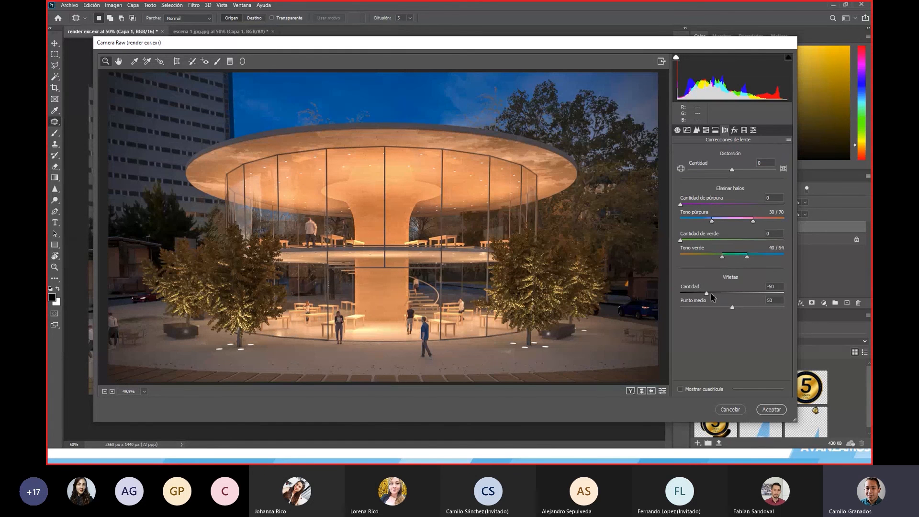
{"action": "left_click_drag", "start_coordinate": [706, 295], "coordinate": [689, 291]}
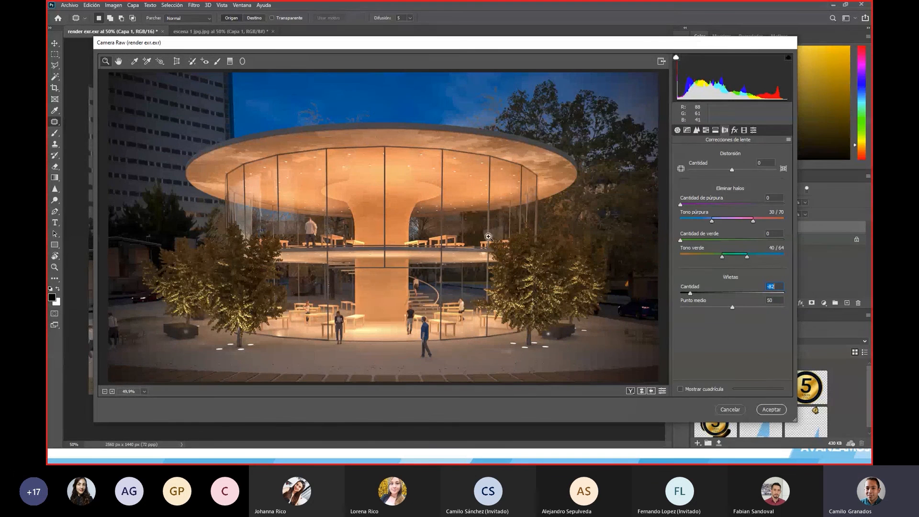
- Shape the RGB point curve with a midtone point near input 121 and a shadow point at input 49, output 43, and return to the basic adjustments
{"action": "left_click", "coordinate": [687, 129]}
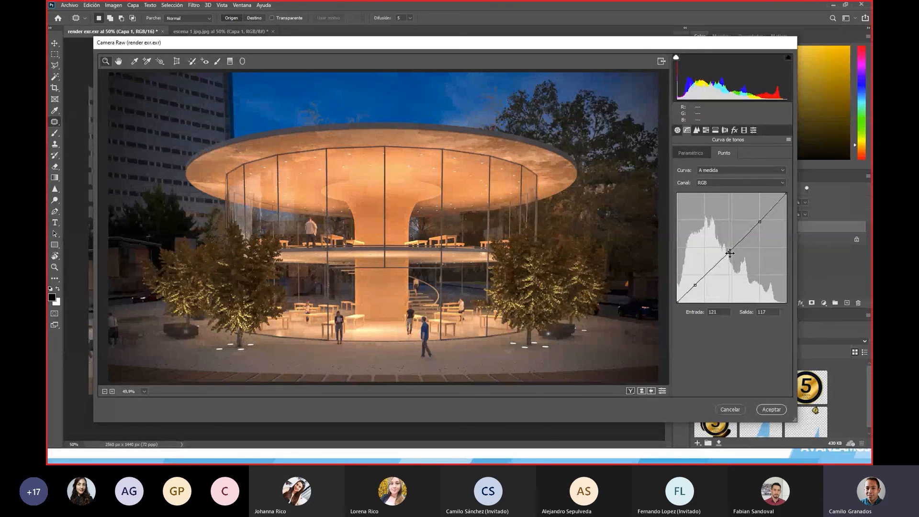
{"action": "left_click_drag", "start_coordinate": [697, 287], "coordinate": [698, 285]}
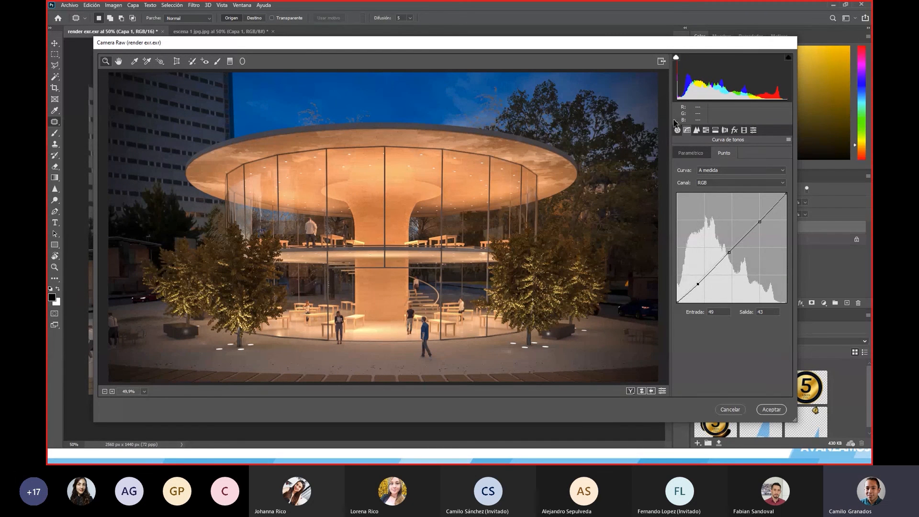
{"action": "left_click", "coordinate": [677, 130]}
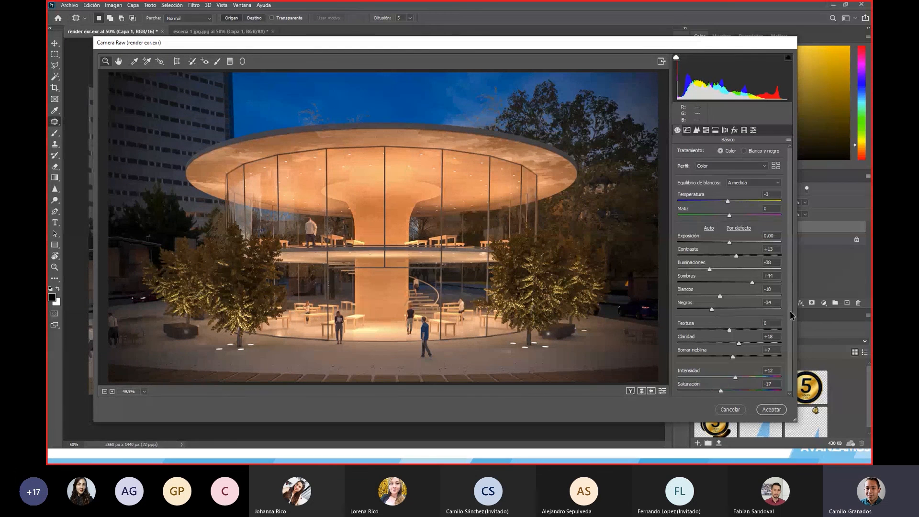